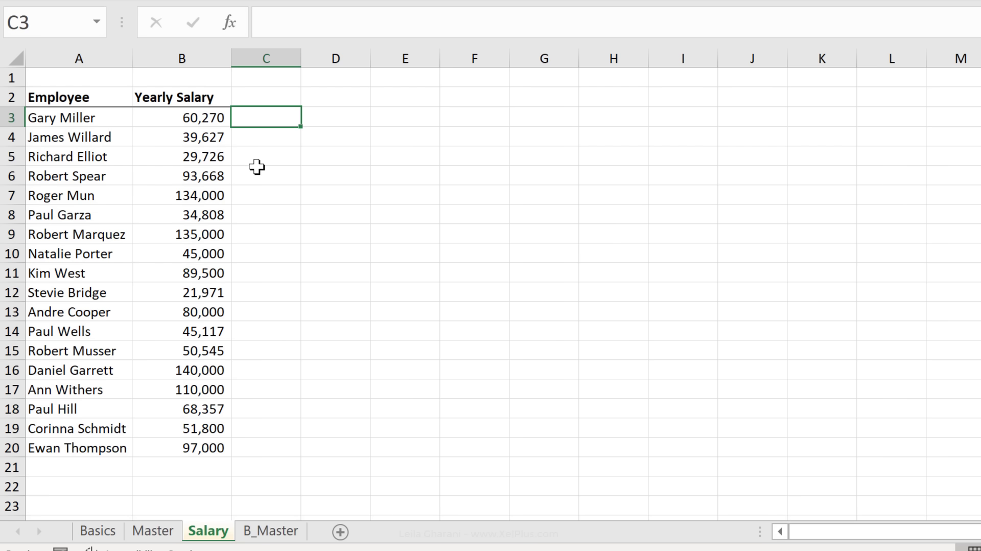
Start an XLOOKUP formula in C3 with A3 as lookup value and the absolute range B_Master!$C$4:$C$28 as lookup array
type("=xlo")
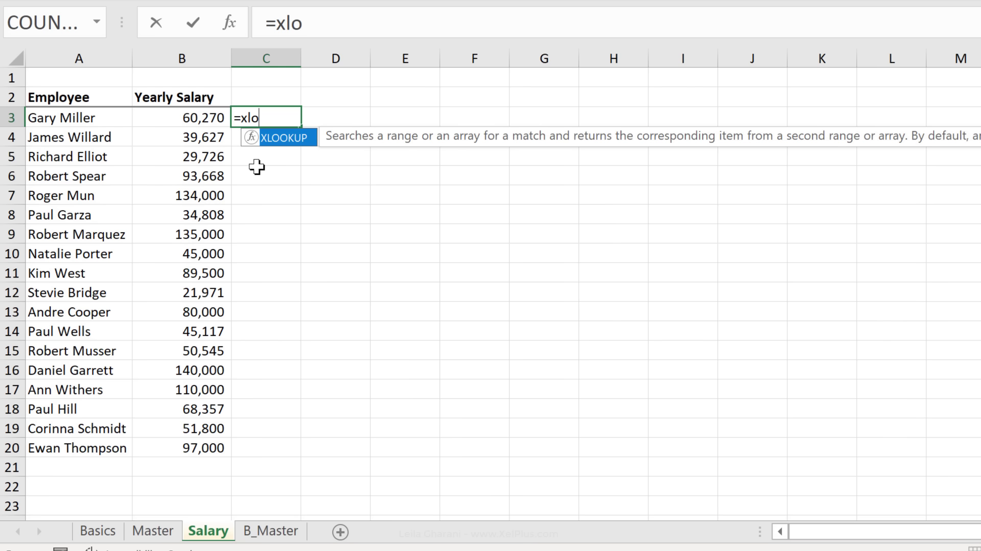
key("Tab")
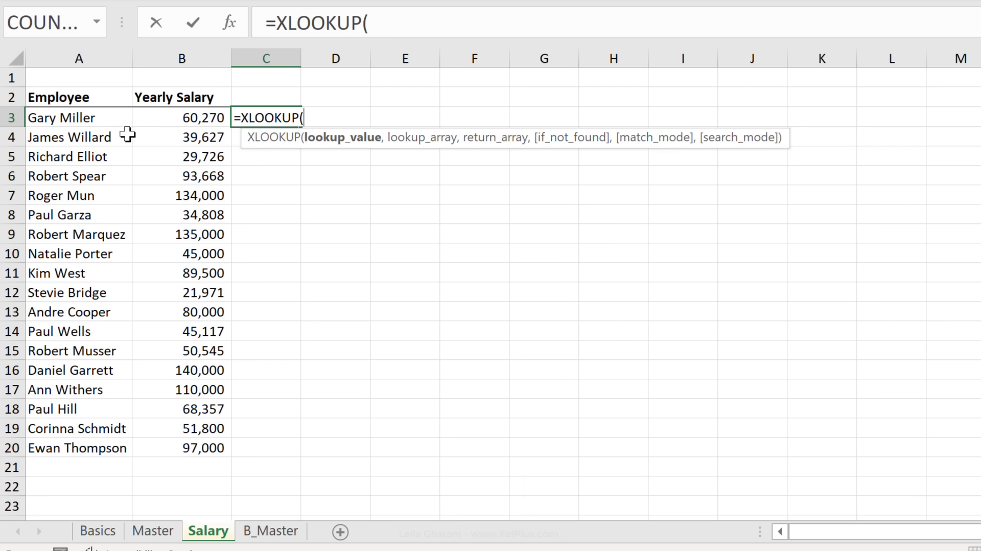
left_click(114, 119)
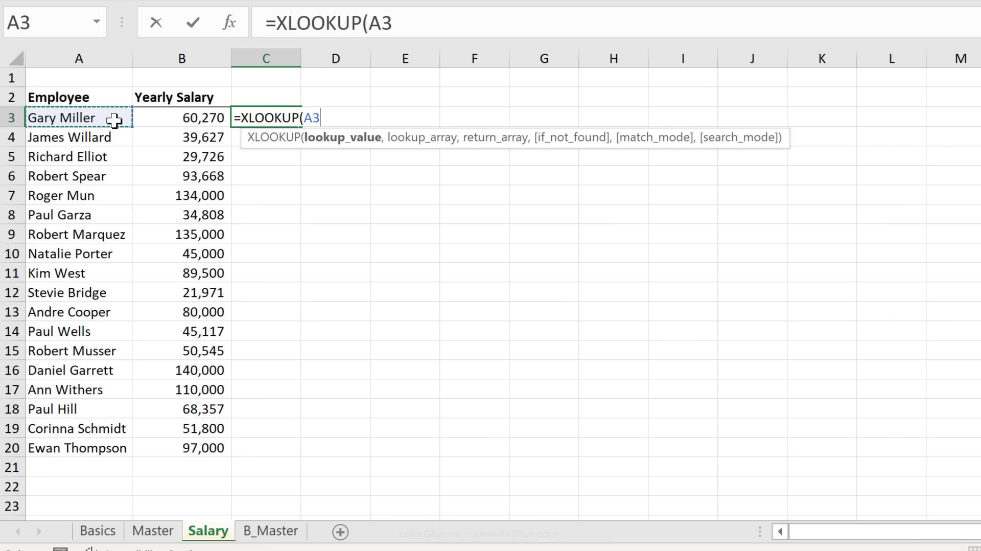
type(",")
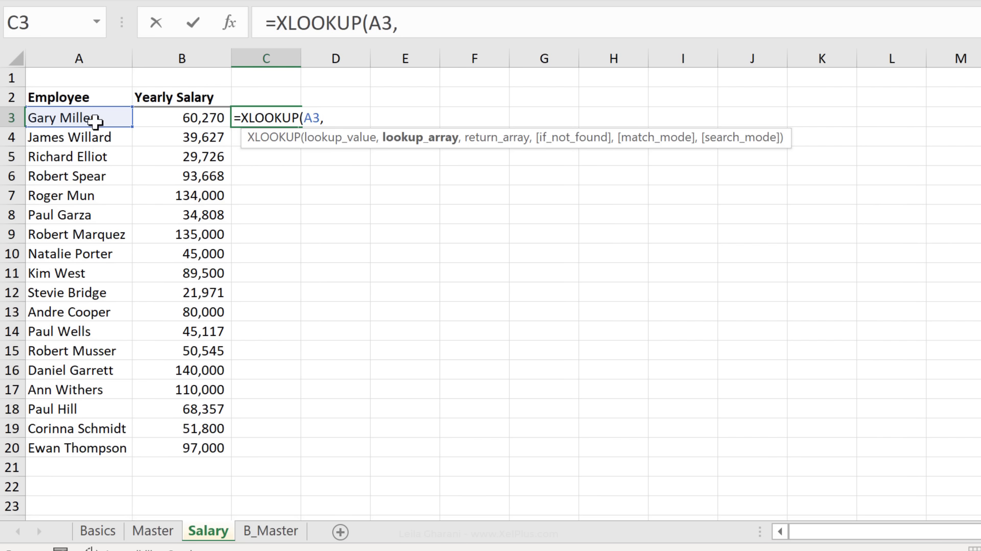
left_click(278, 531)
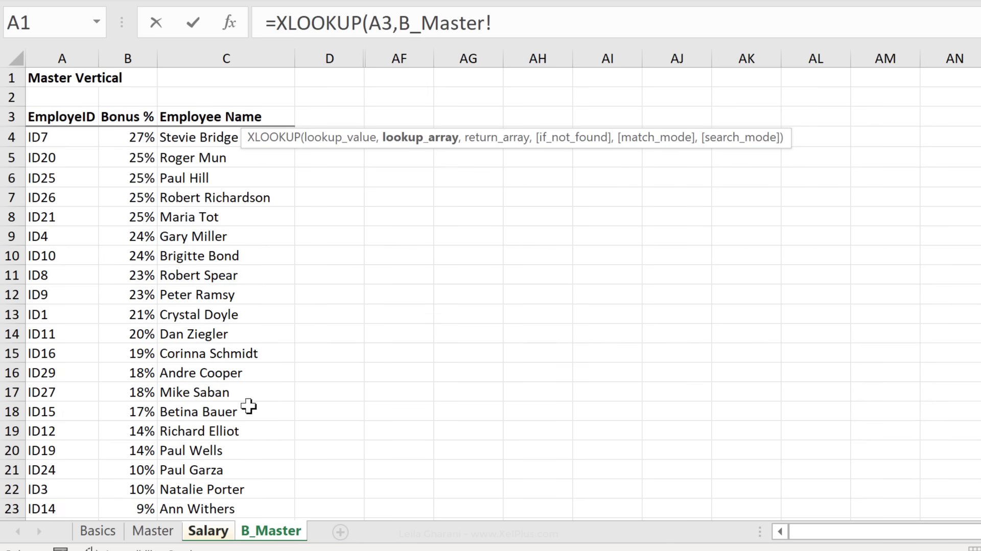
left_click(198, 137)
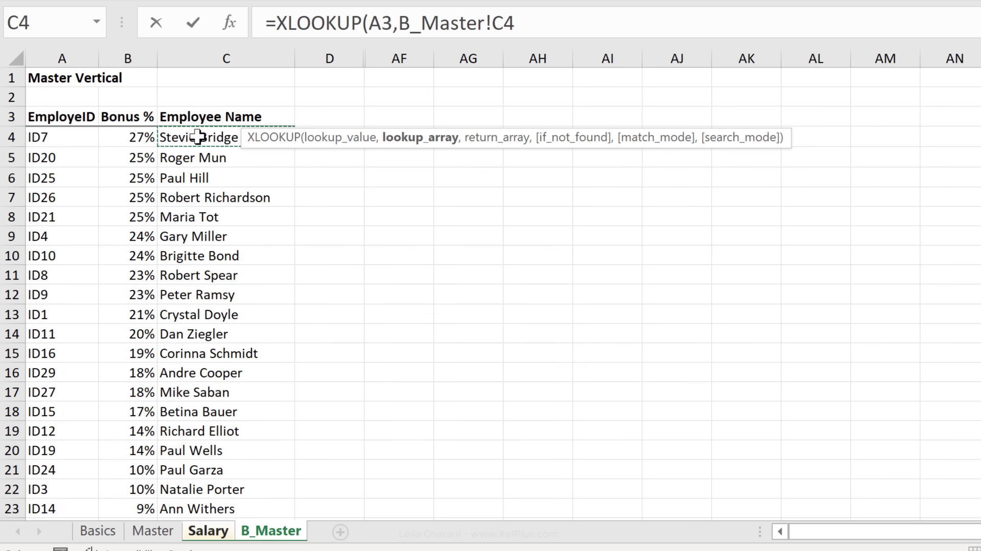
key("ctrl+shift+Down")
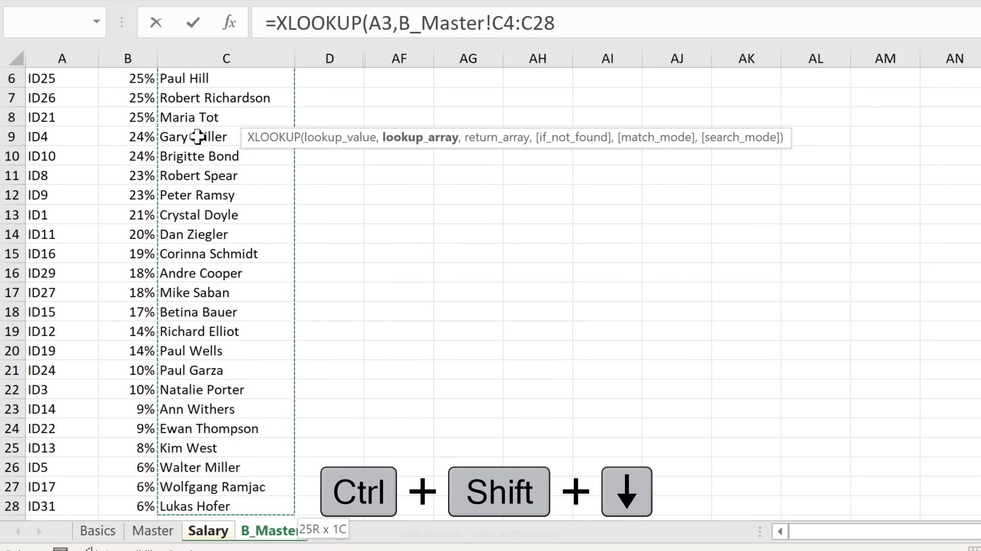
key("F4")
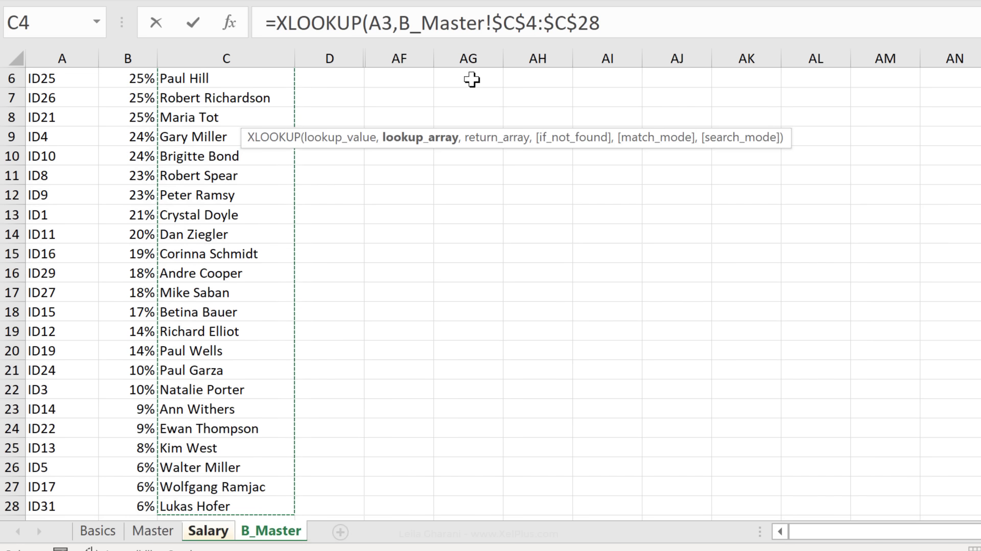
Complete the XLOOKUP with the absolute return array B_Master!$B$4:$B$28, and fill the formula down to C20
type(",")
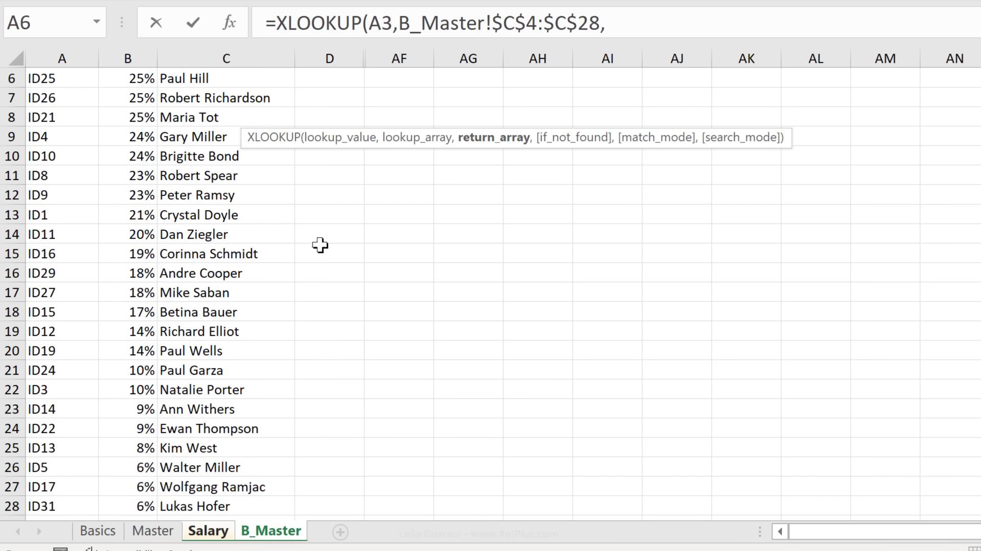
scroll(256, 241, "up", 2)
left_click(117, 136)
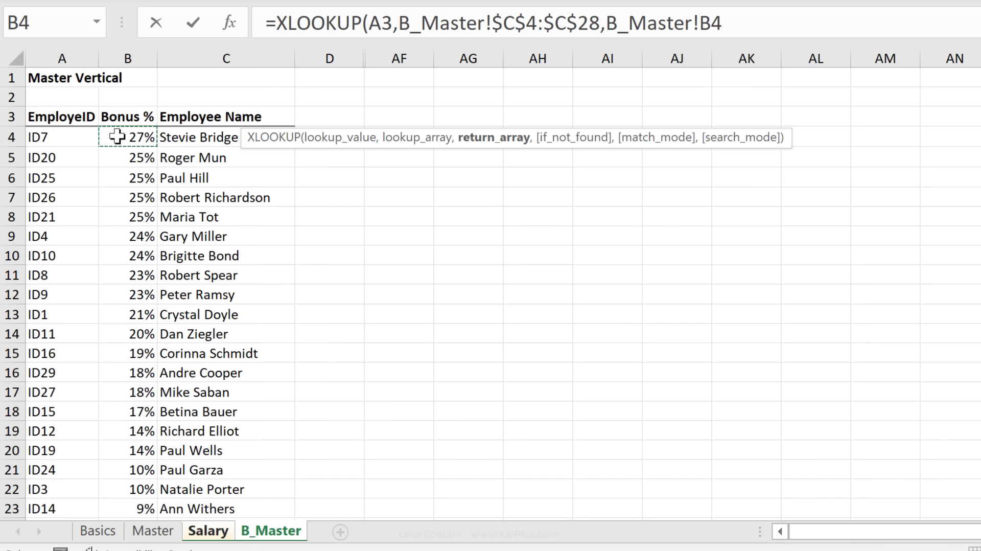
key("ctrl+shift+Down")
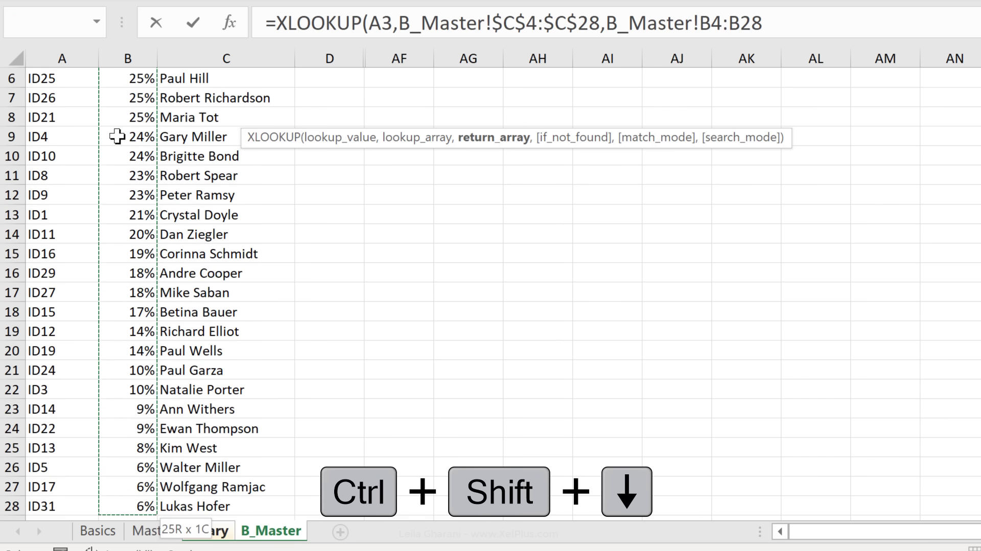
key("F4")
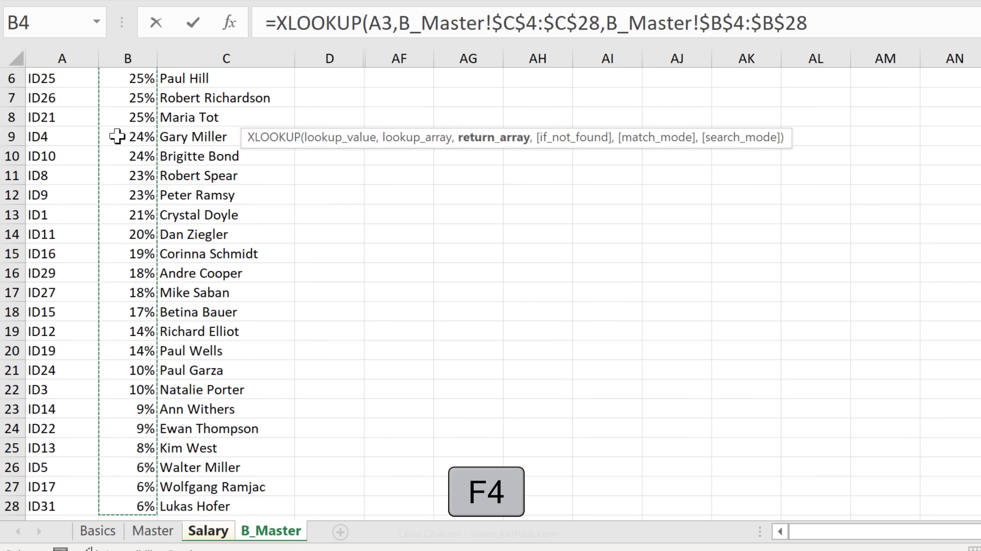
key("Return")
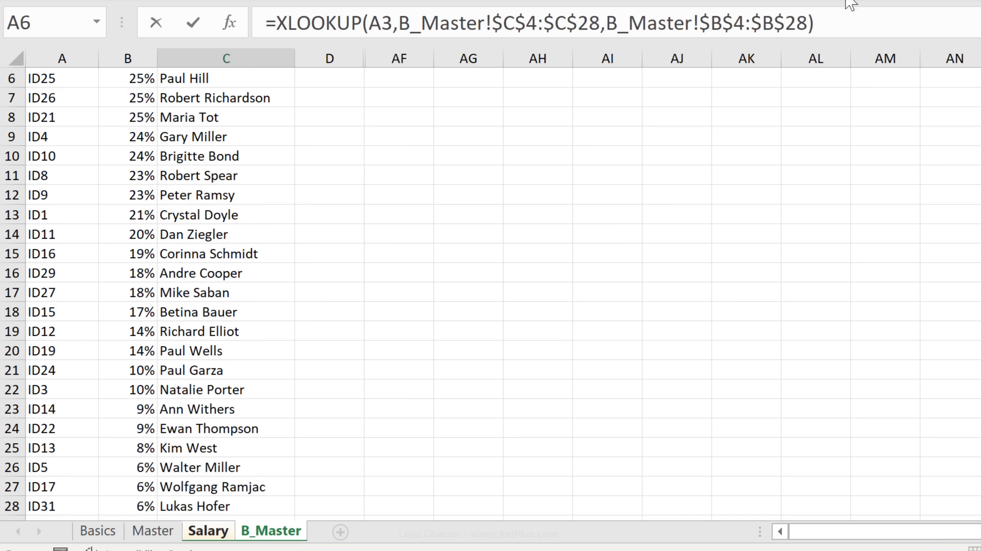
left_click(804, 24)
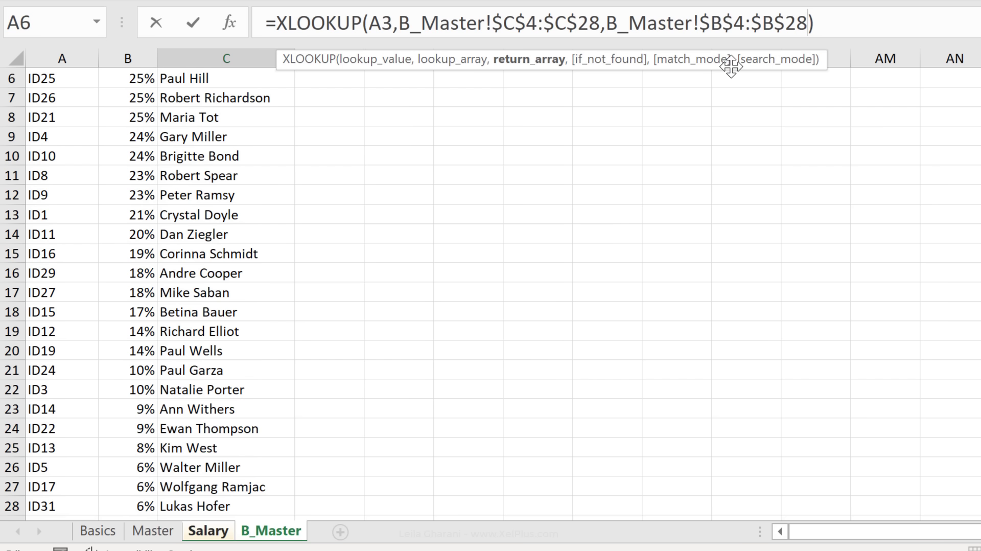
key("Return")
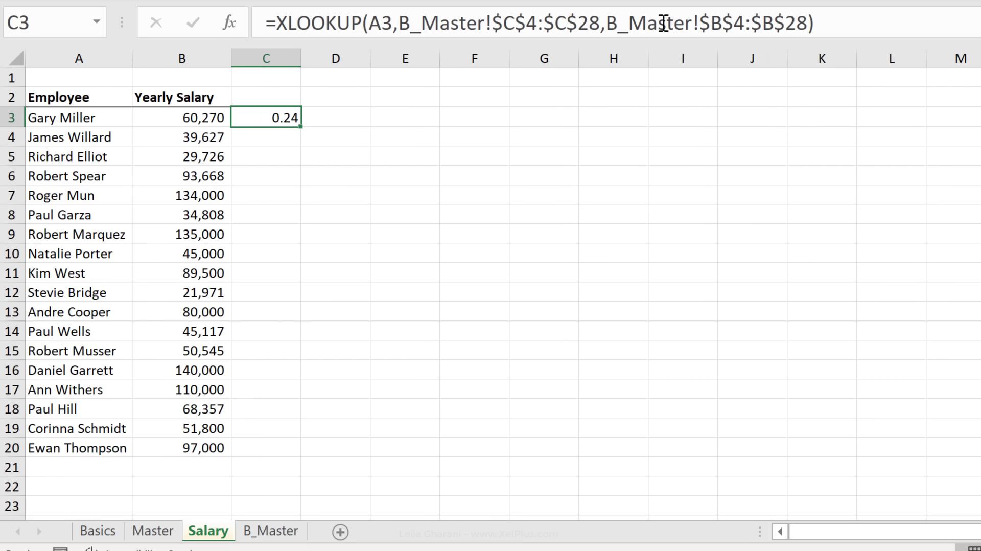
double_click(299, 127)
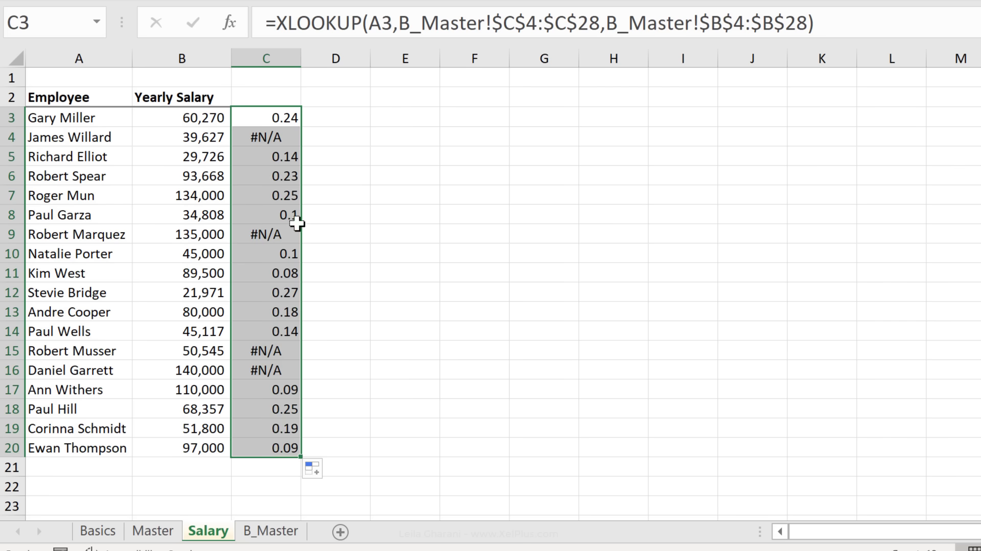
Check the #N/A result in C4 by looking for the employee from A4 in the B_Master list
left_click(266, 137)
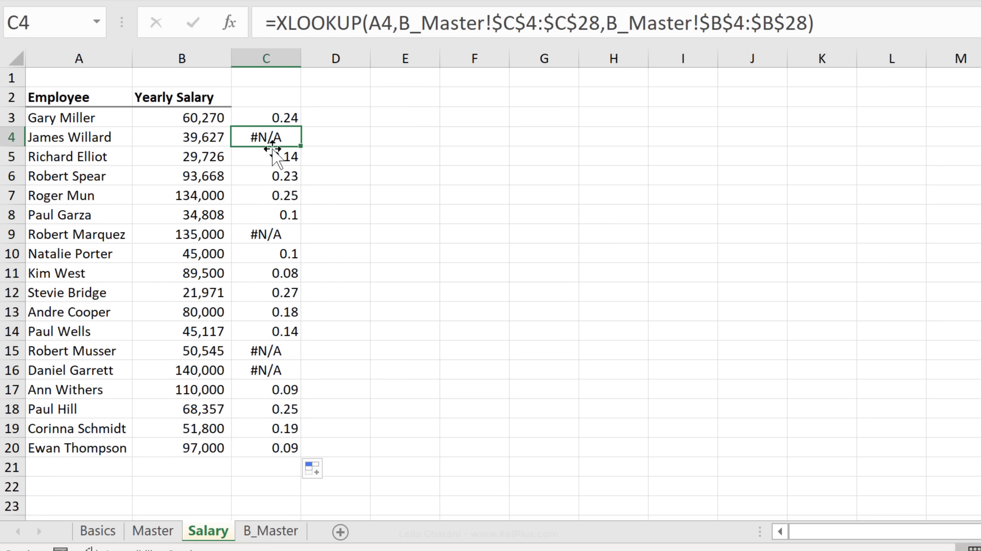
key("Up")
key("Down")
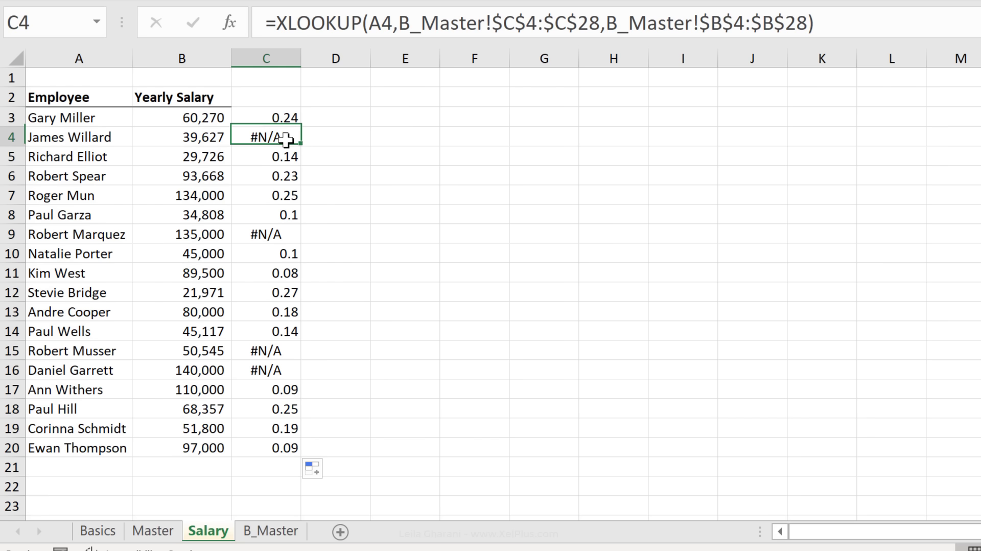
left_click(110, 139)
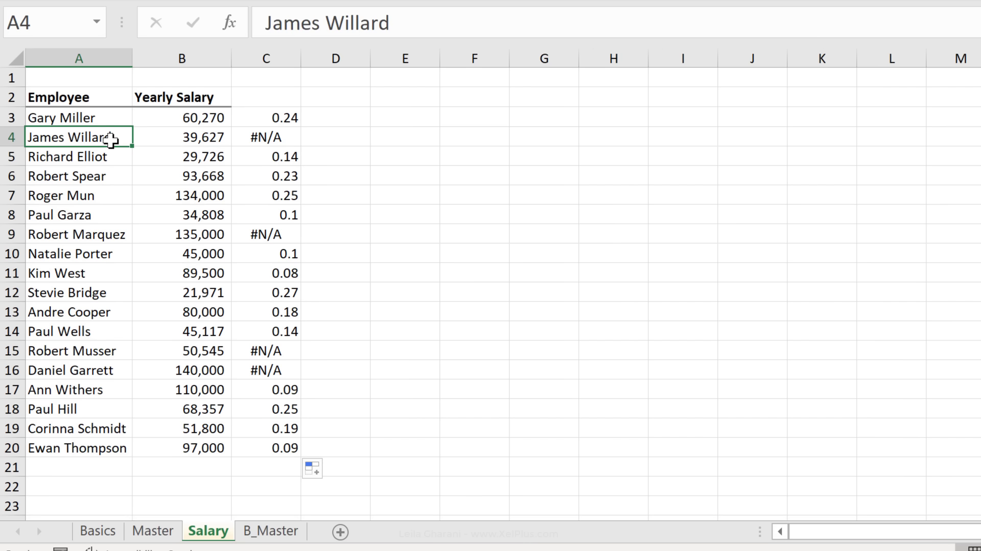
left_click(291, 531)
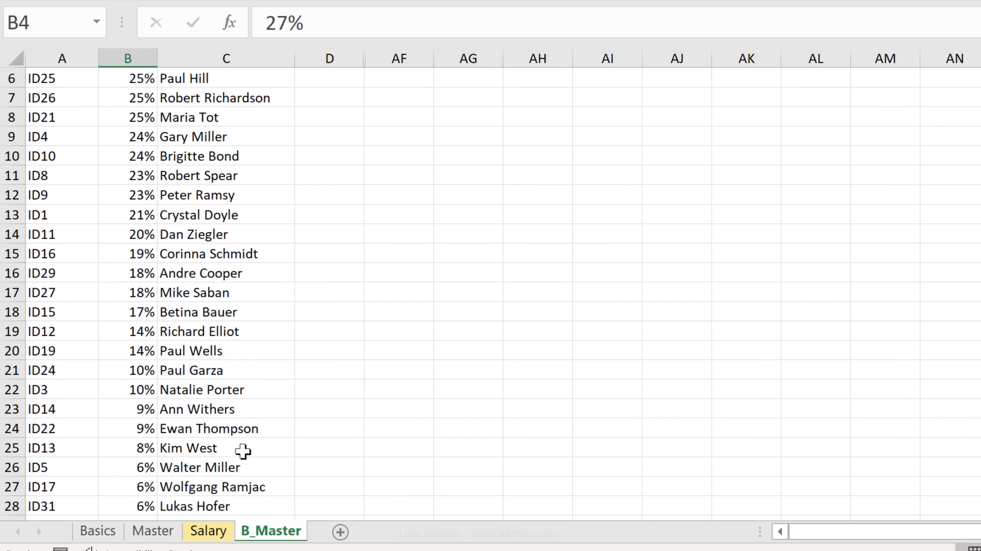
scroll(146, 292, "up", 2)
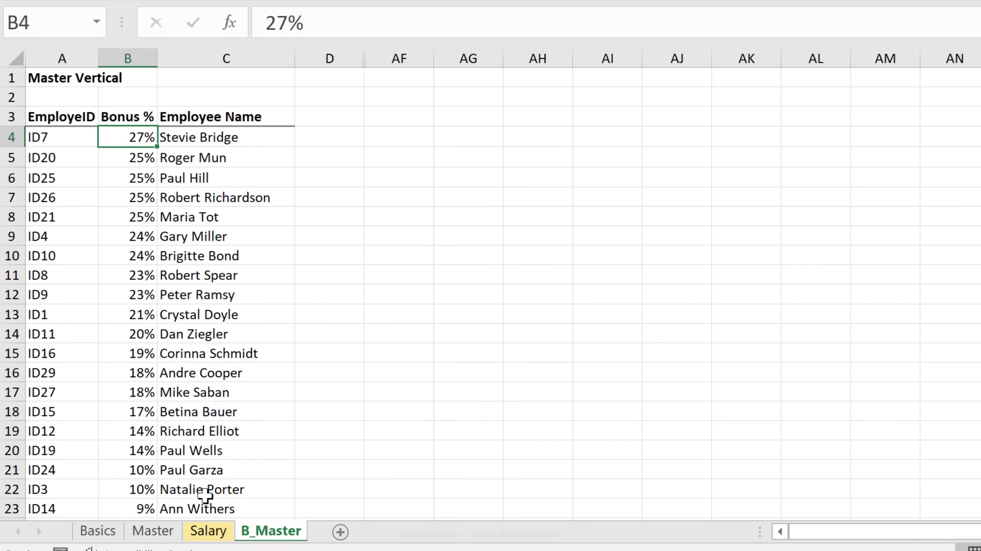
left_click(208, 531)
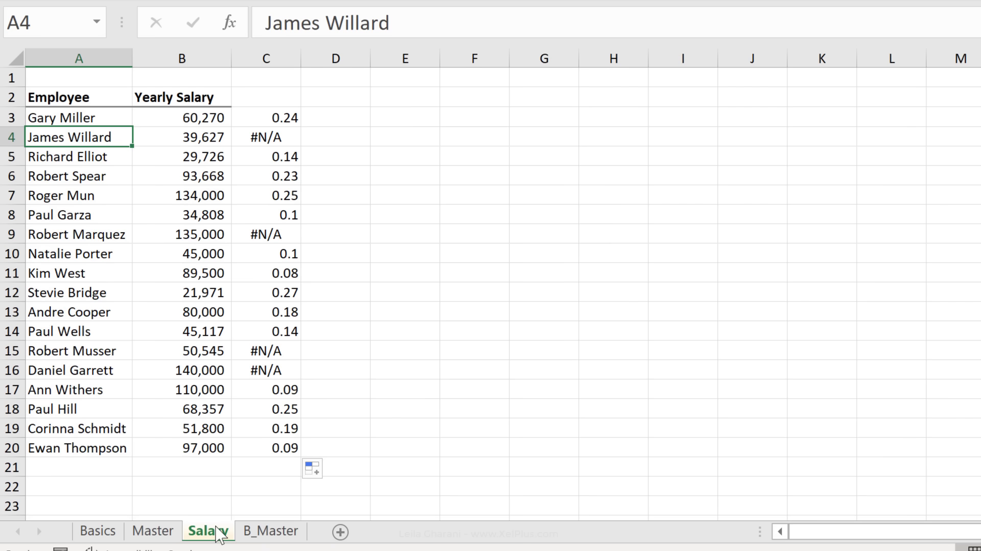
Add 0 as the if_not_found argument of the XLOOKUP in C3, and copy the formula down to C20
left_click(255, 117)
left_click(807, 23)
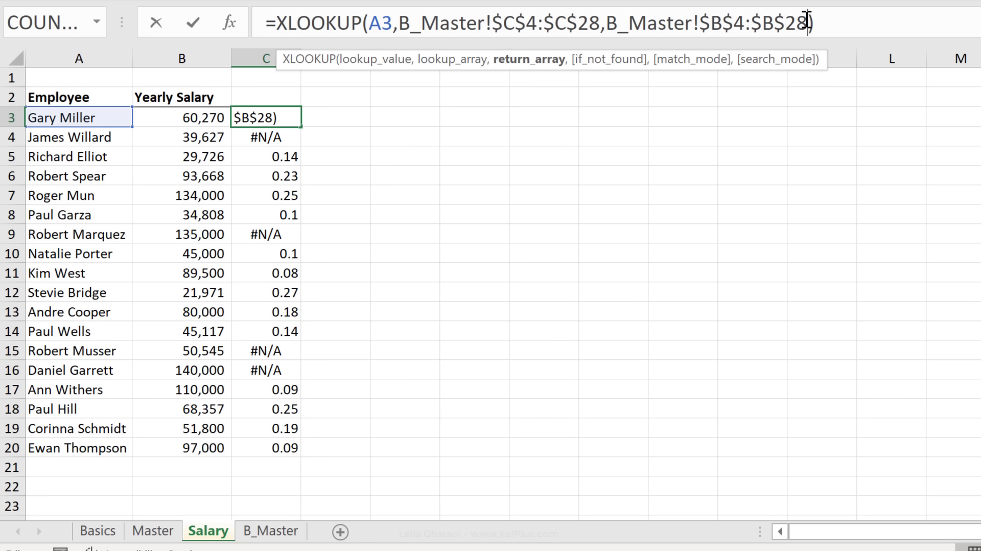
type(",")
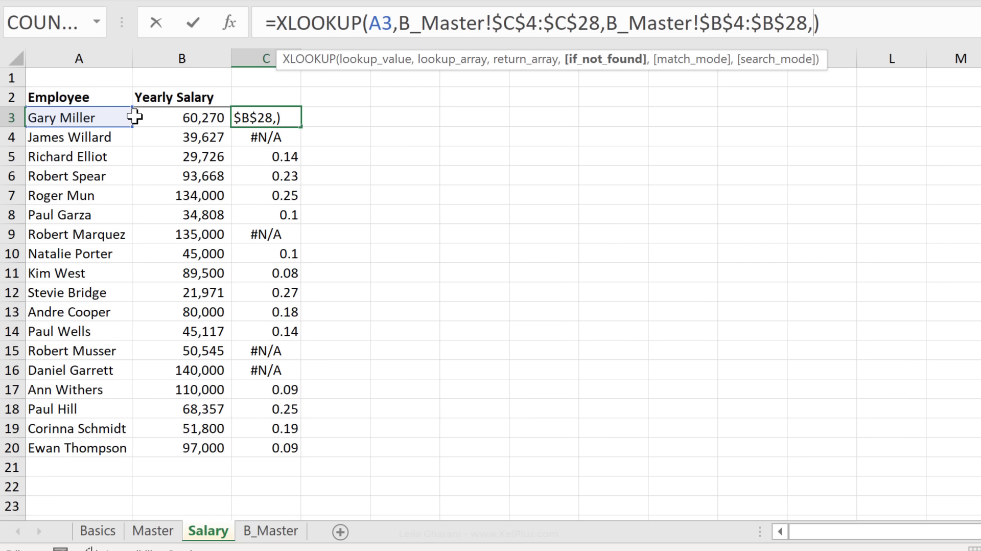
type("0)")
key("ctrl+Return")
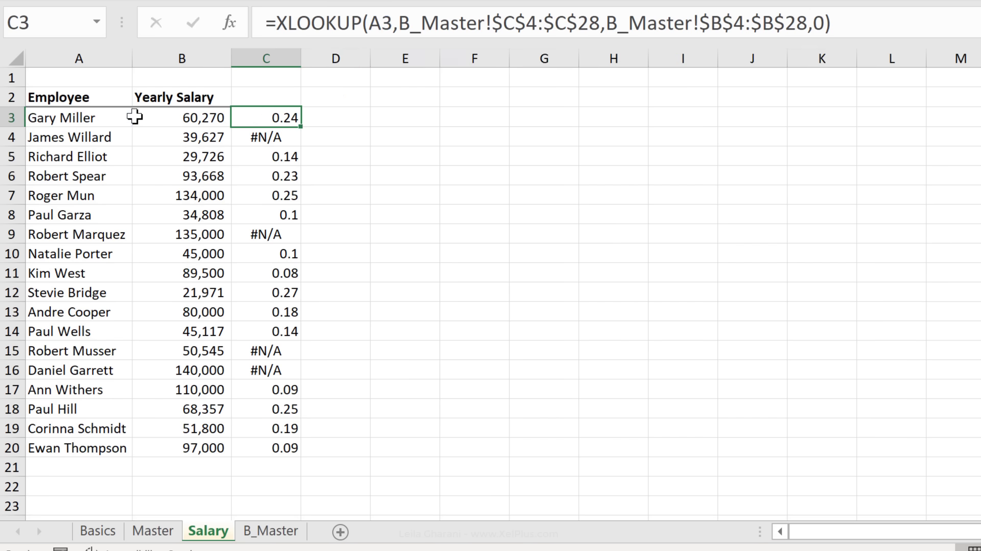
double_click(299, 127)
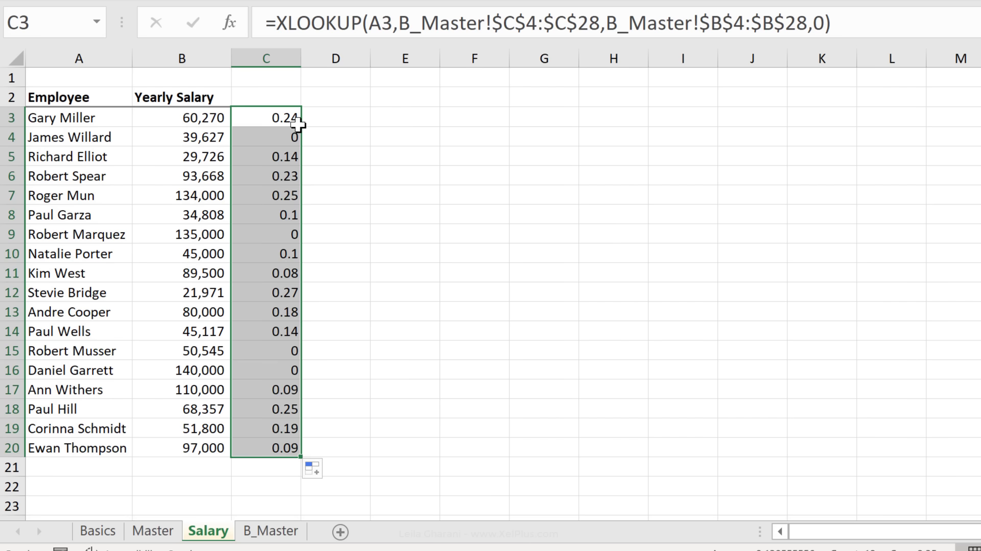
Multiply the XLOOKUP result in C3 by the yearly salary in B3, and copy the formula down to C20
left_click(276, 123)
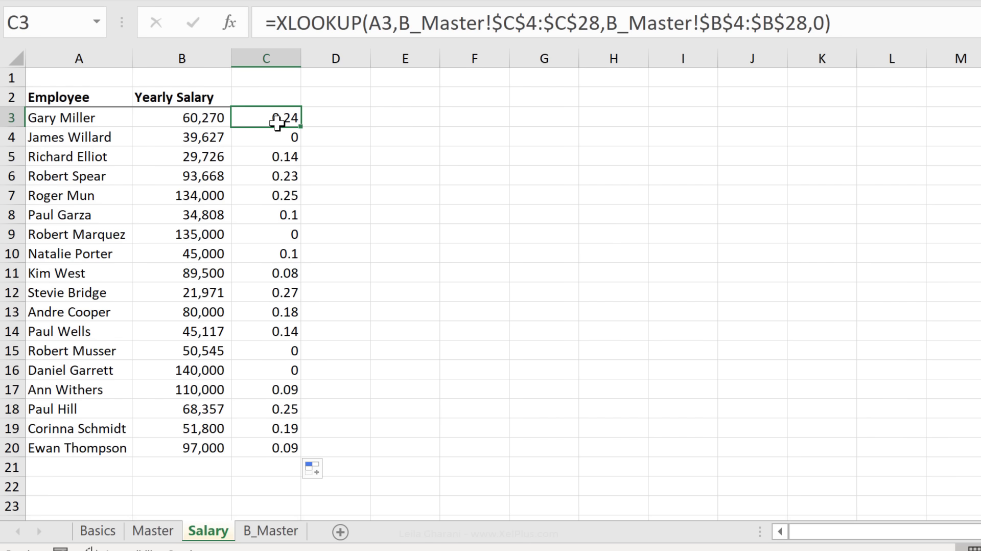
left_click(851, 24)
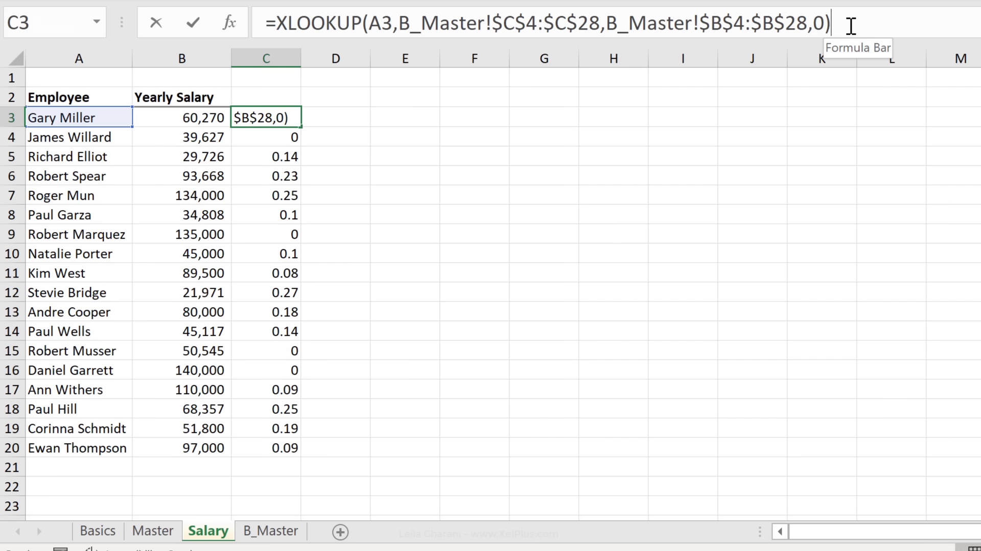
type("*")
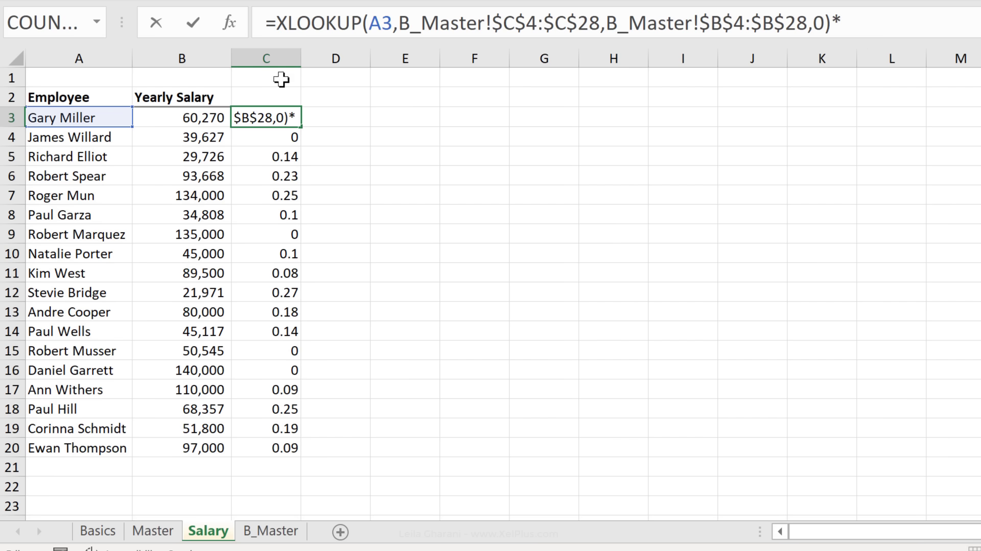
left_click(209, 118)
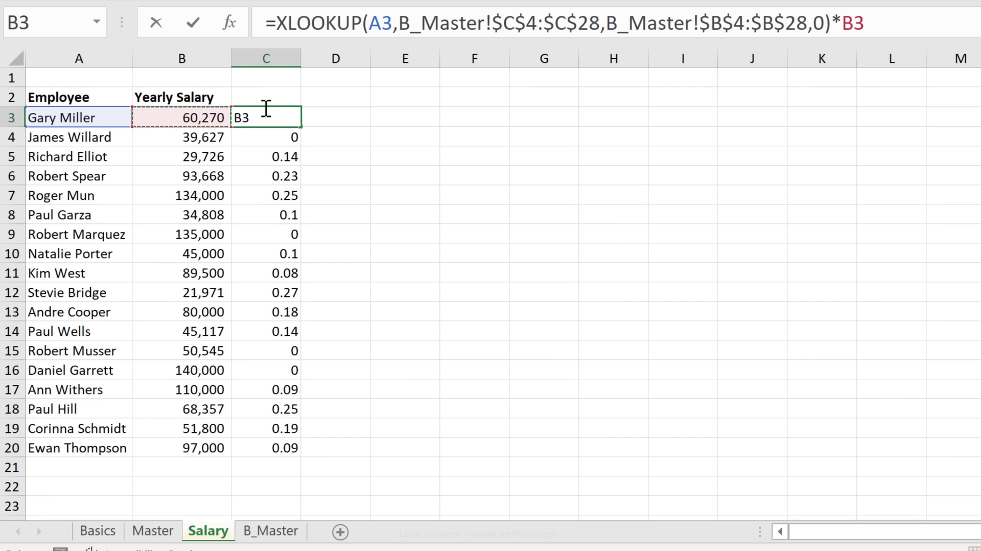
key("ctrl+Return")
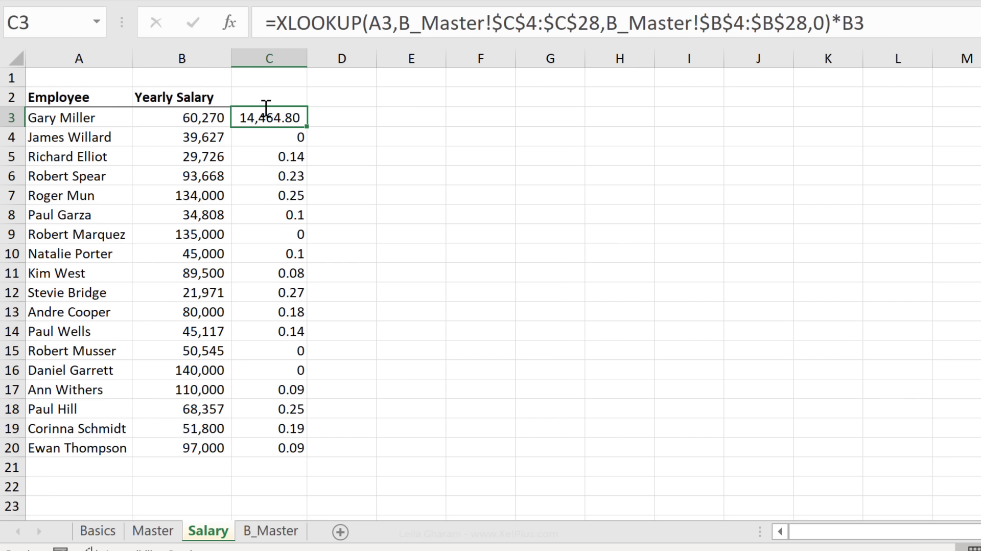
double_click(308, 127)
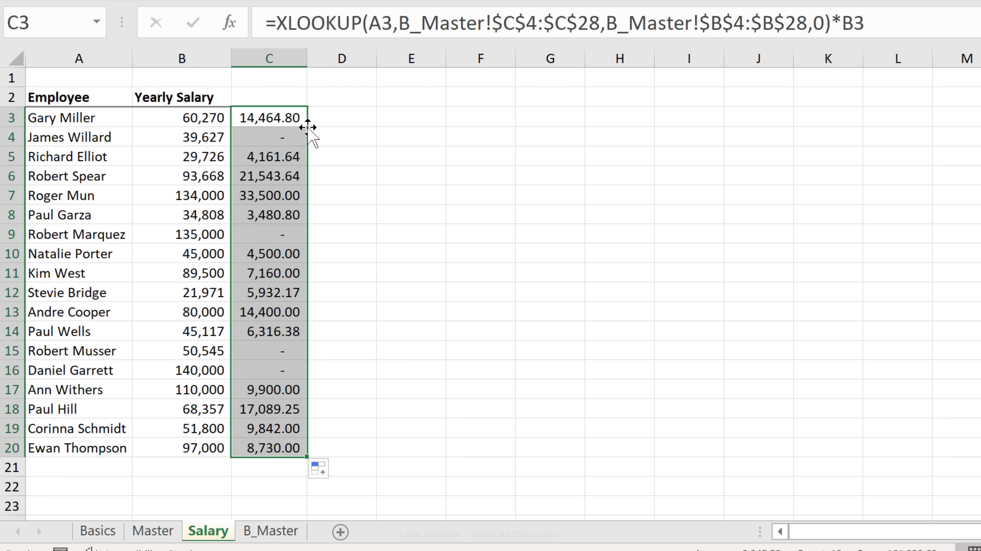
left_click(181, 203)
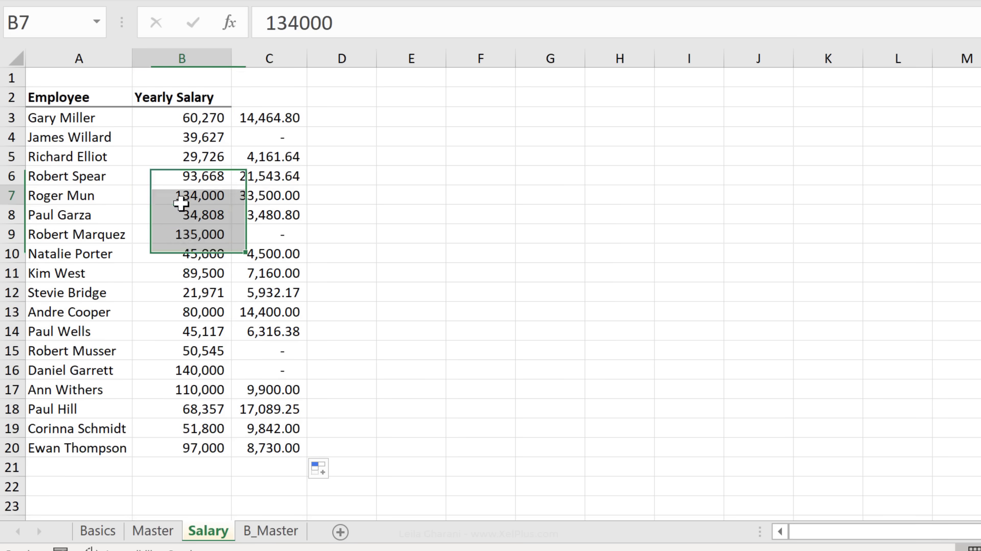
left_click(262, 122)
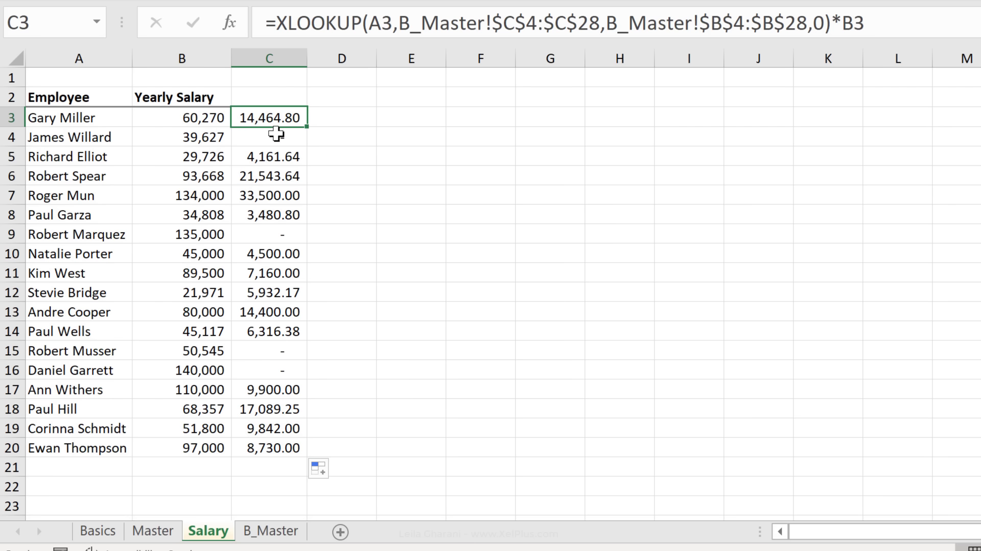
Enter Max bonus as the header in C2, and show the bonus values in C3:C20 without decimals
left_click(281, 98)
type("Ma")
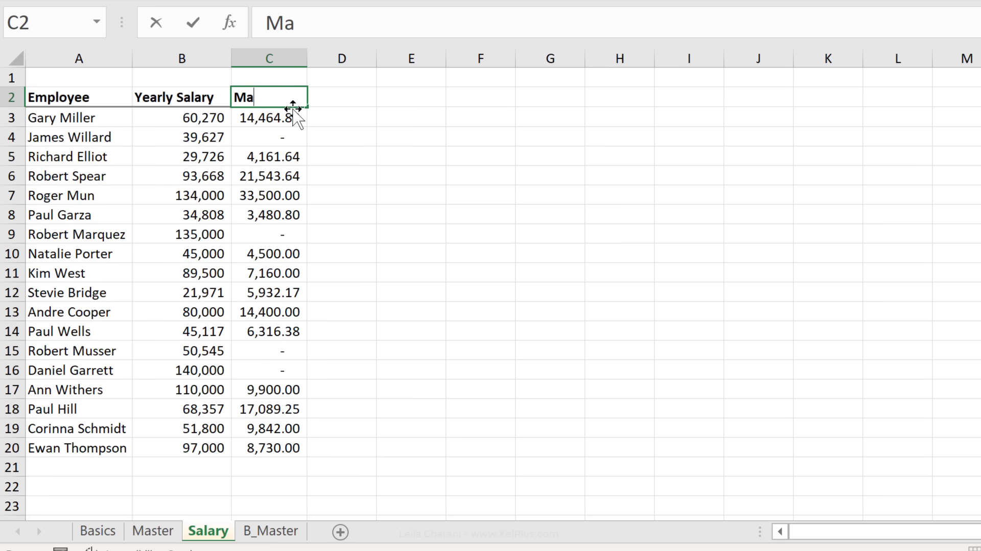
type("x bonus")
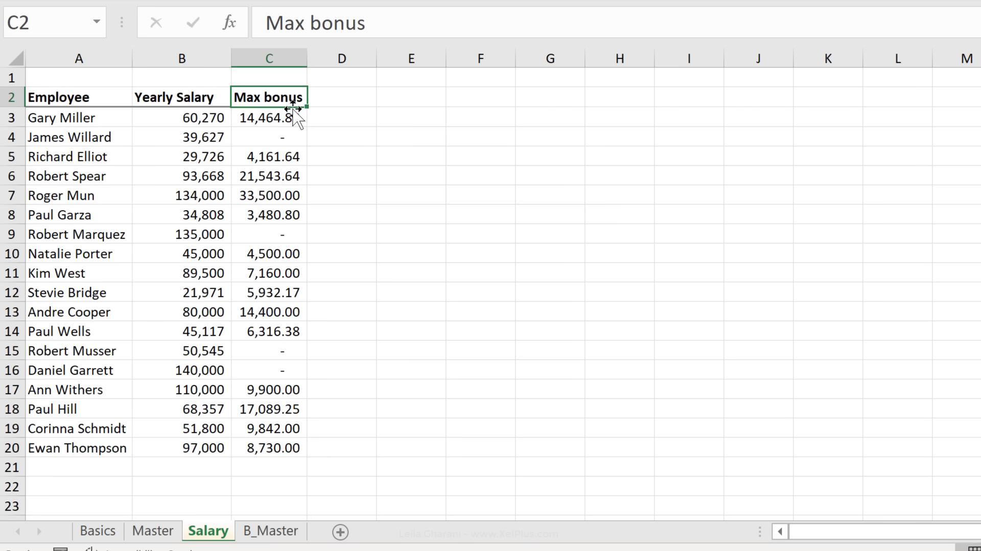
left_click(270, 117)
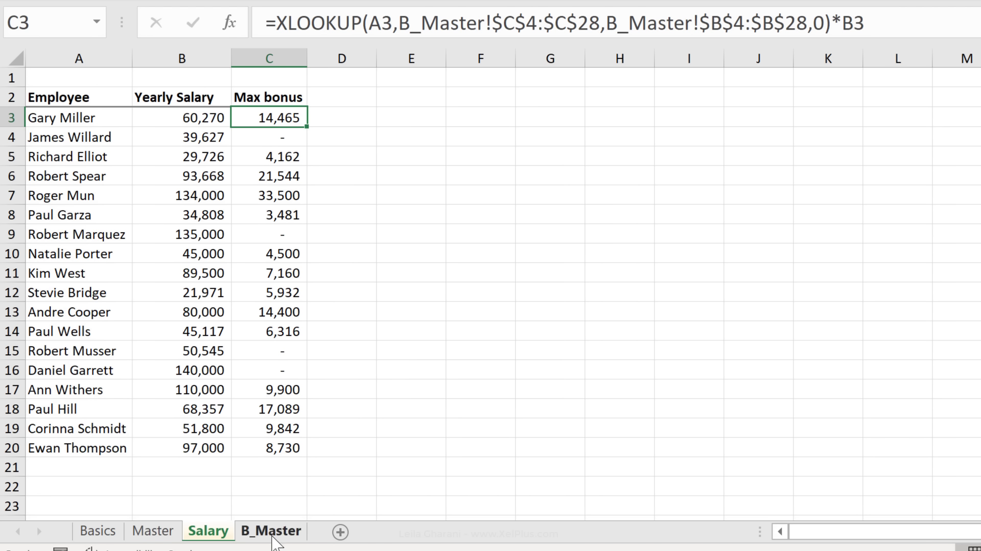
Look at the Master Horizontal table on B_Master, and start an XLOOKUP in D3 of the Salary sheet with A3 as lookup value
left_click(272, 533)
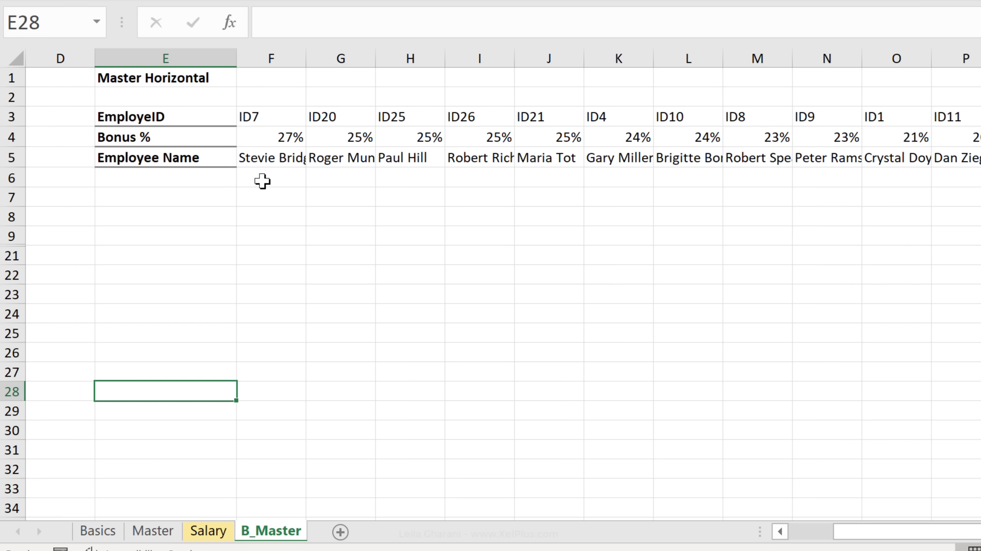
left_click(209, 532)
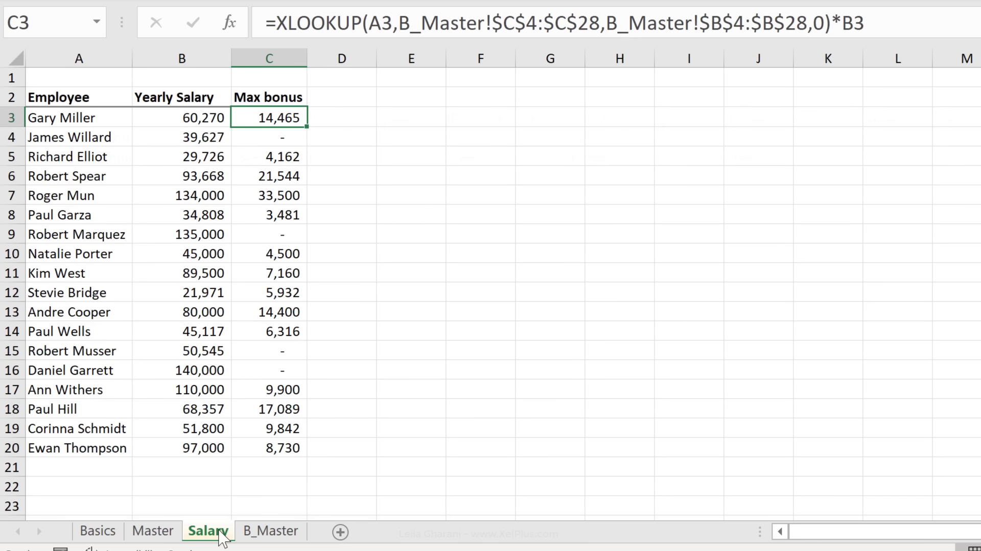
left_click(350, 111)
type("=")
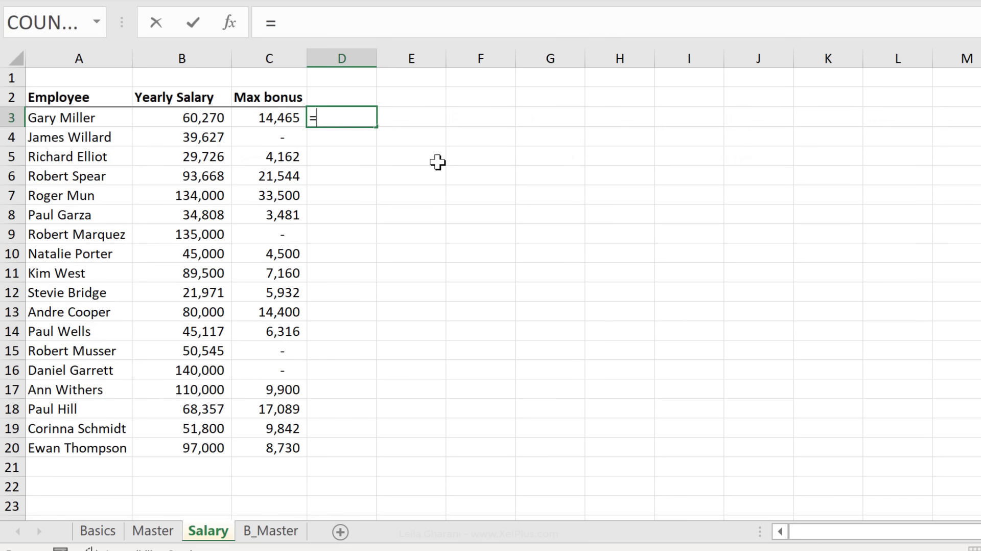
type("xloo")
key("Tab")
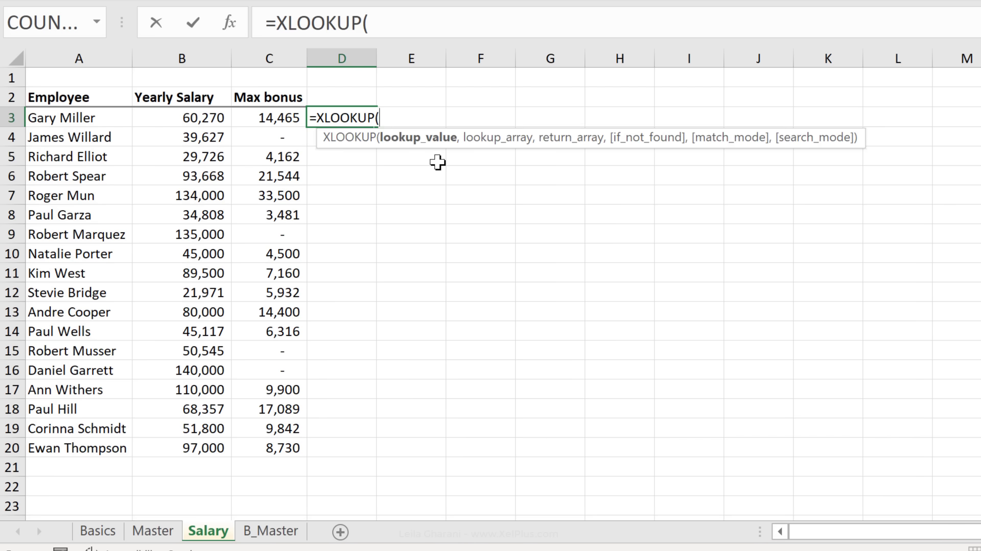
left_click(91, 117)
type(",")
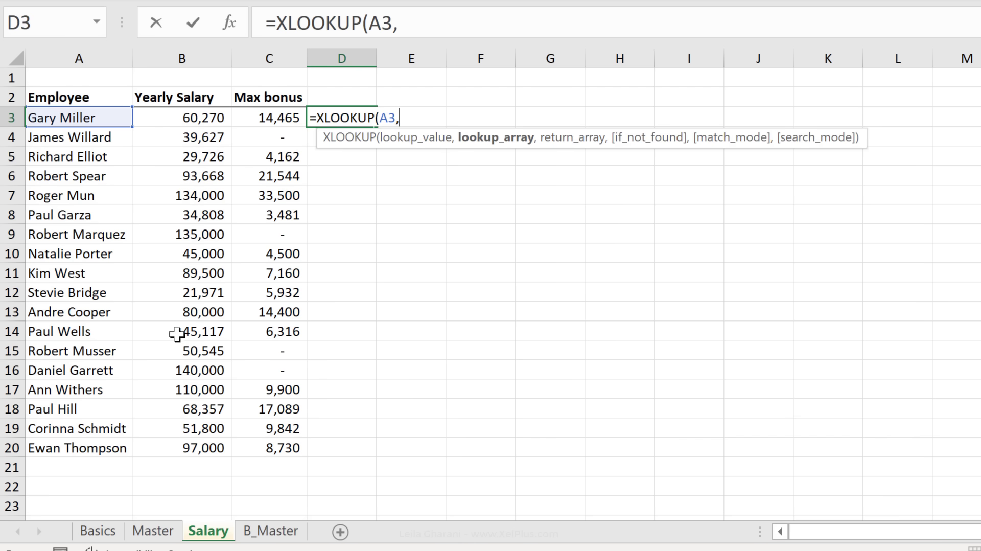
Add the Employee Name row of the horizontal table, B_Master!$F$5:$AD$5, as the absolute lookup array
left_click(256, 532)
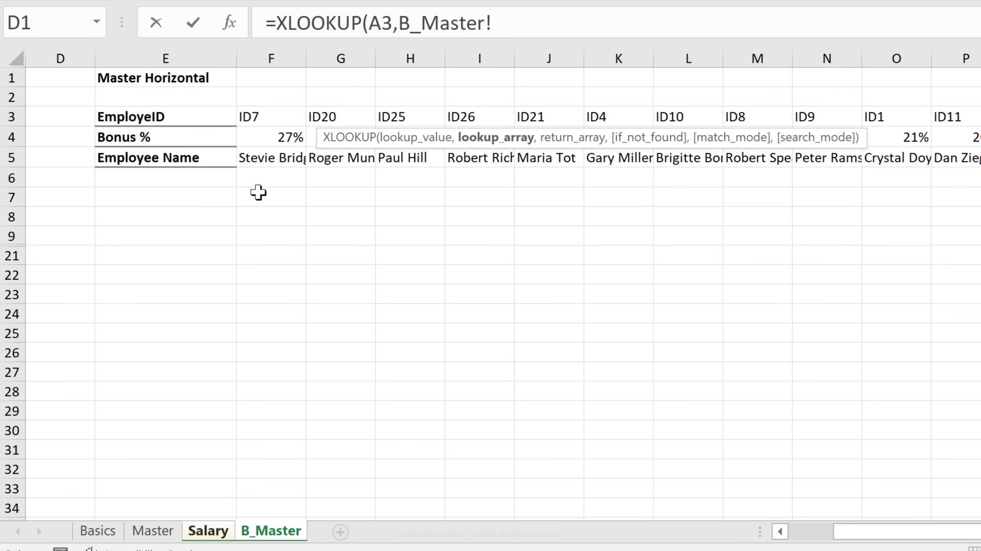
left_click(274, 162)
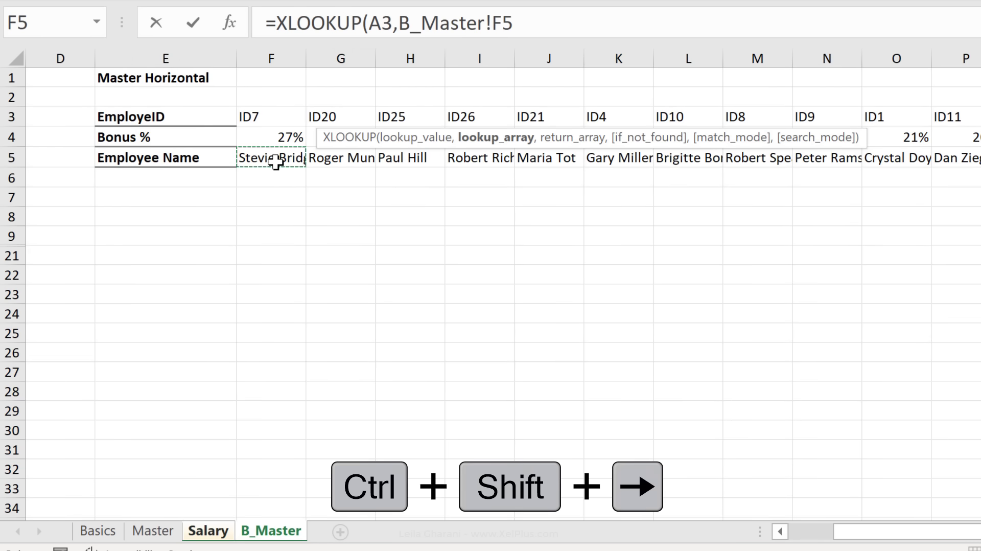
key("ctrl+shift+Right")
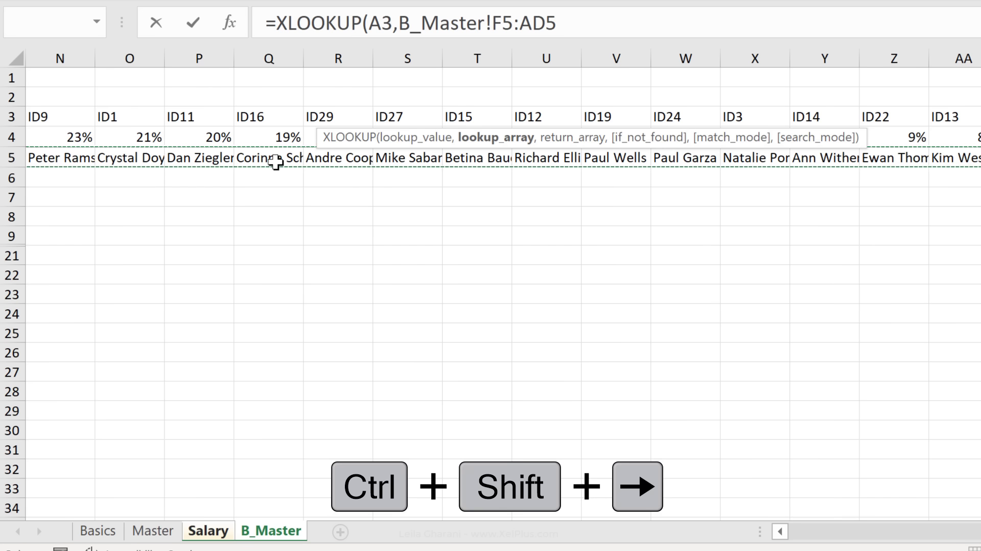
key("F4")
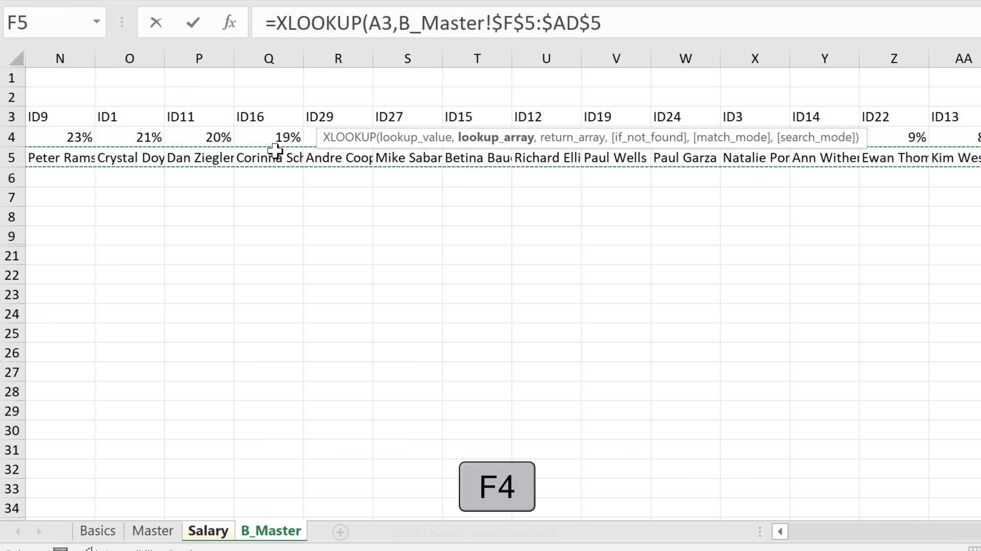
type(",")
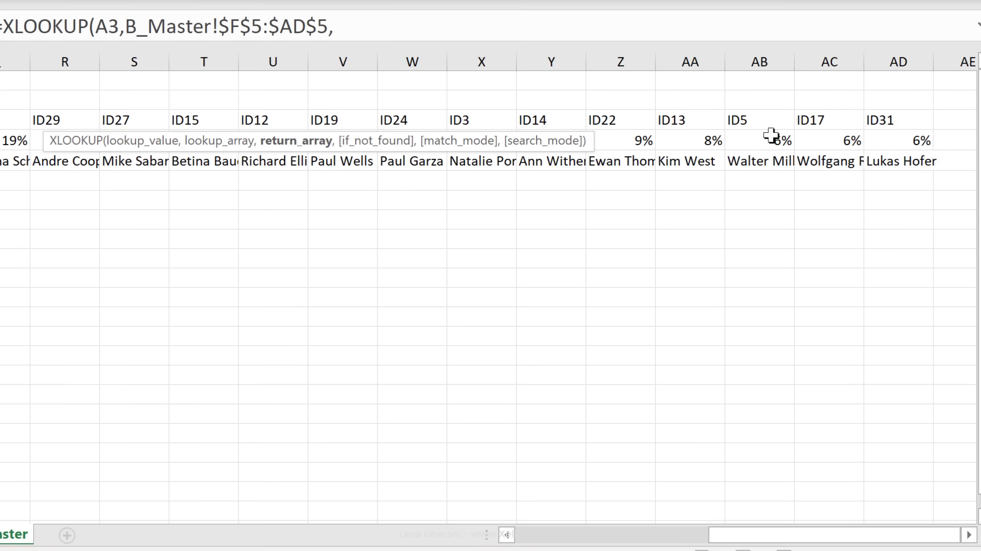
Complete the XLOOKUP in D3 with the Bonus % row B_Master!$F$4:$AD$4 as the absolute return array
left_click(885, 137)
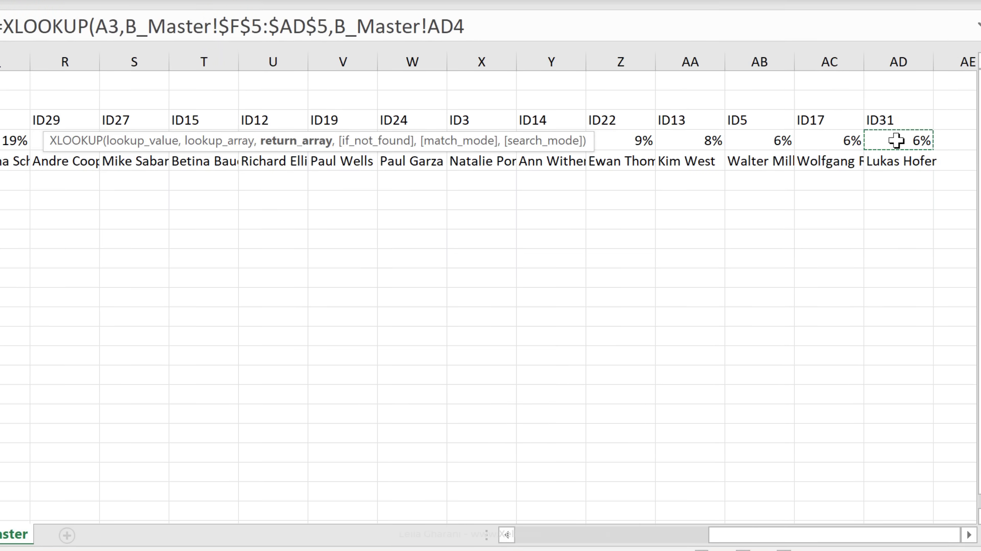
key("ctrl+shift+Left")
key("shift+Right")
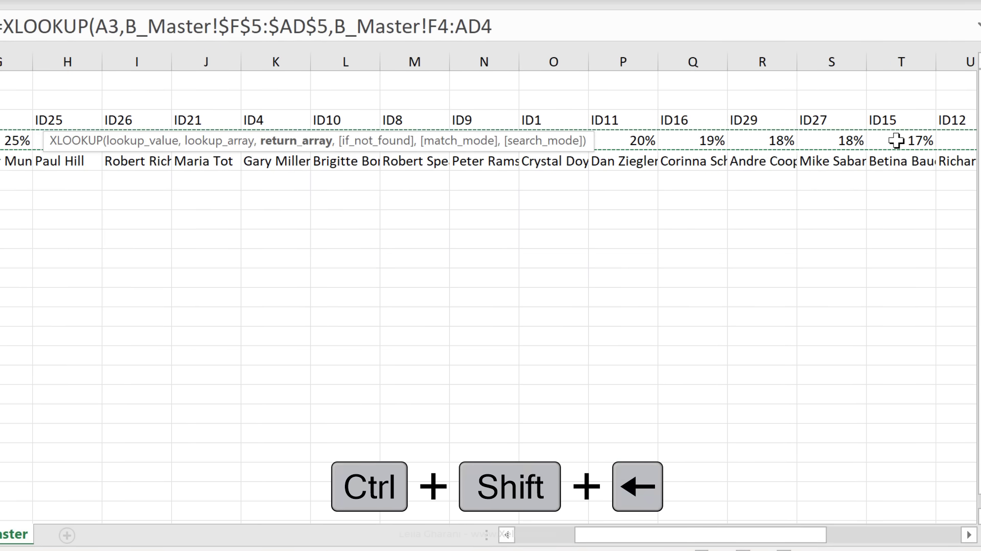
left_click(534, 27)
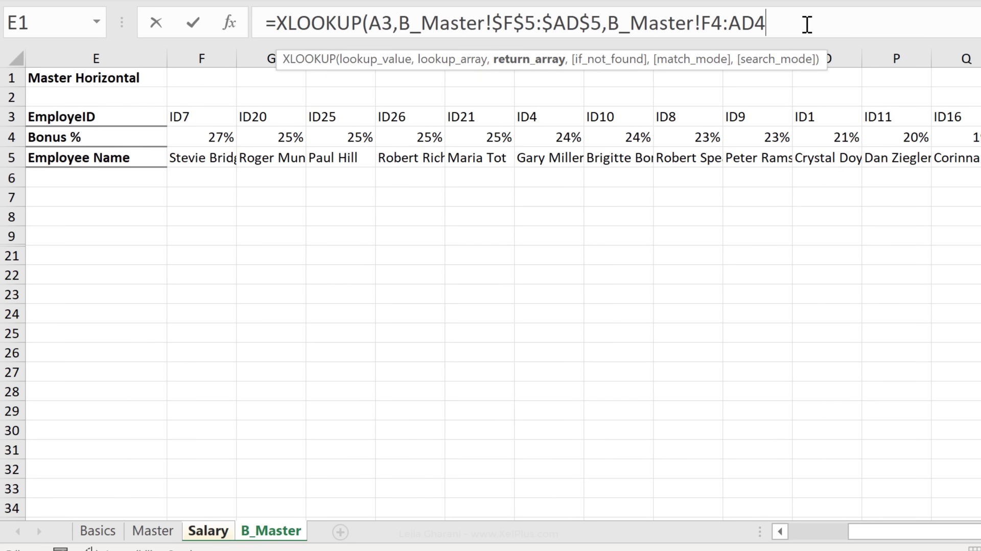
key("F4")
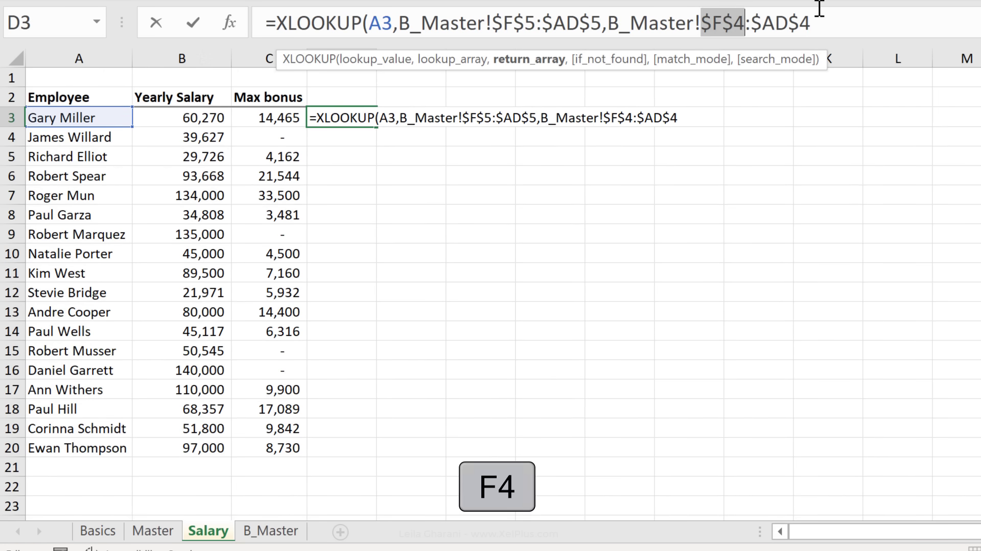
left_click(828, 16)
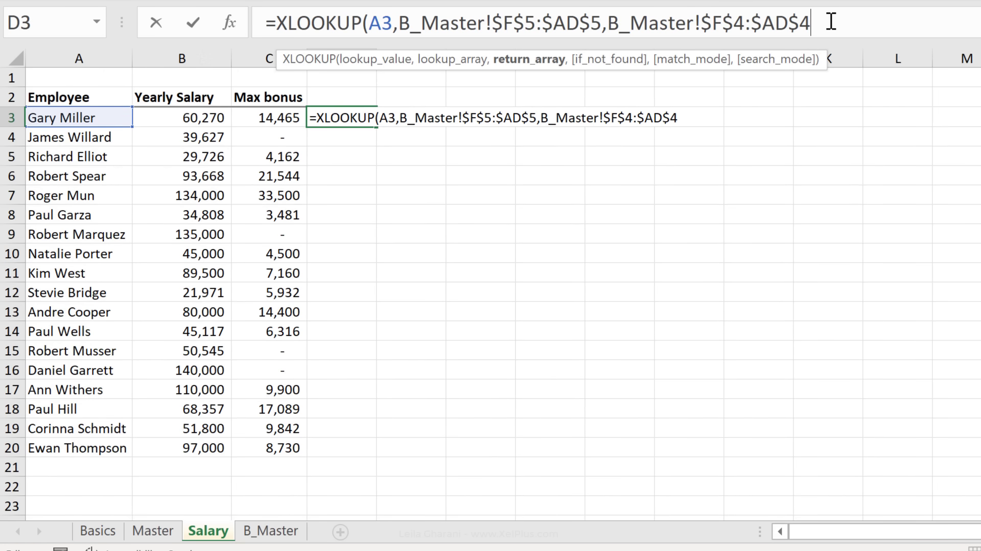
type(")")
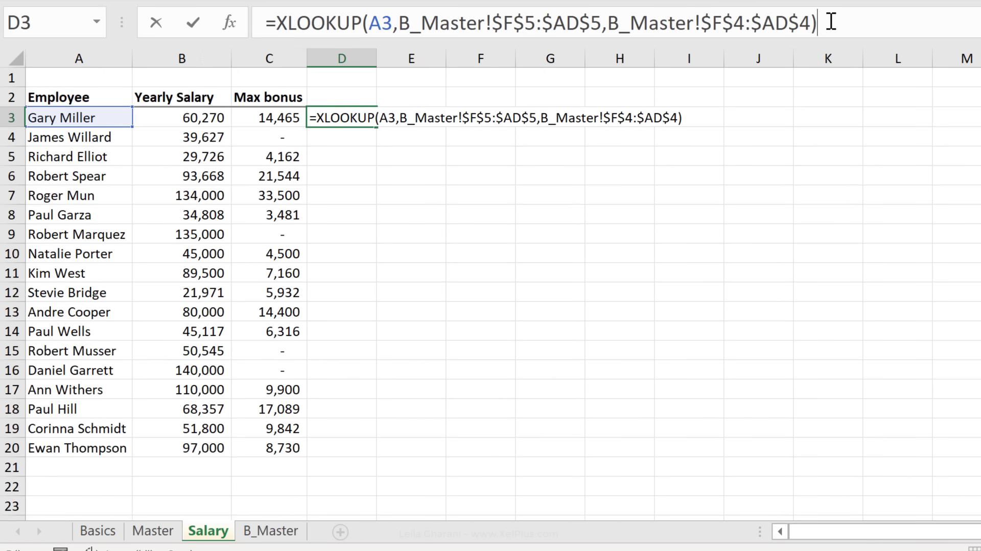
key("Return")
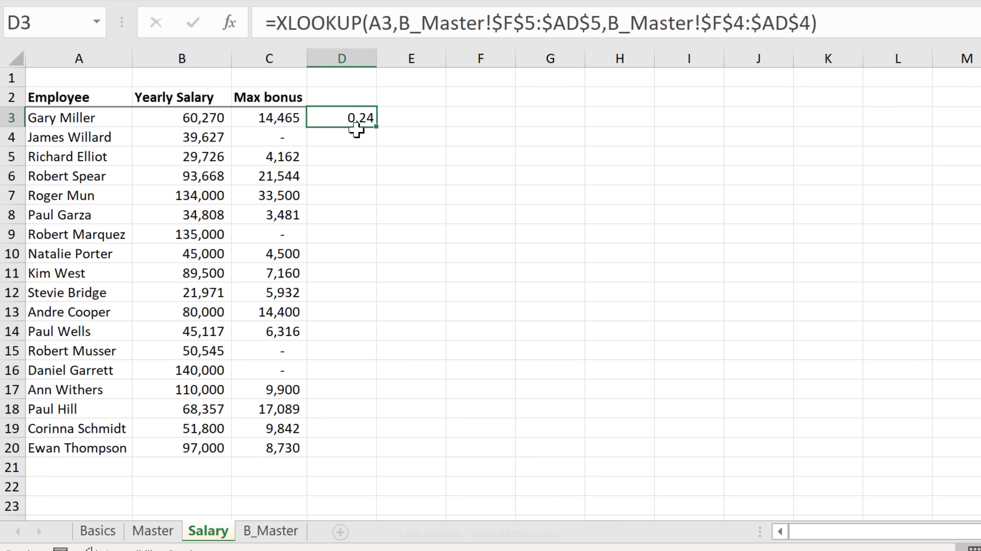
Multiply the XLOOKUP result in D3 by the yearly salary in B3, and fill the formula down to D20
left_click(857, 22)
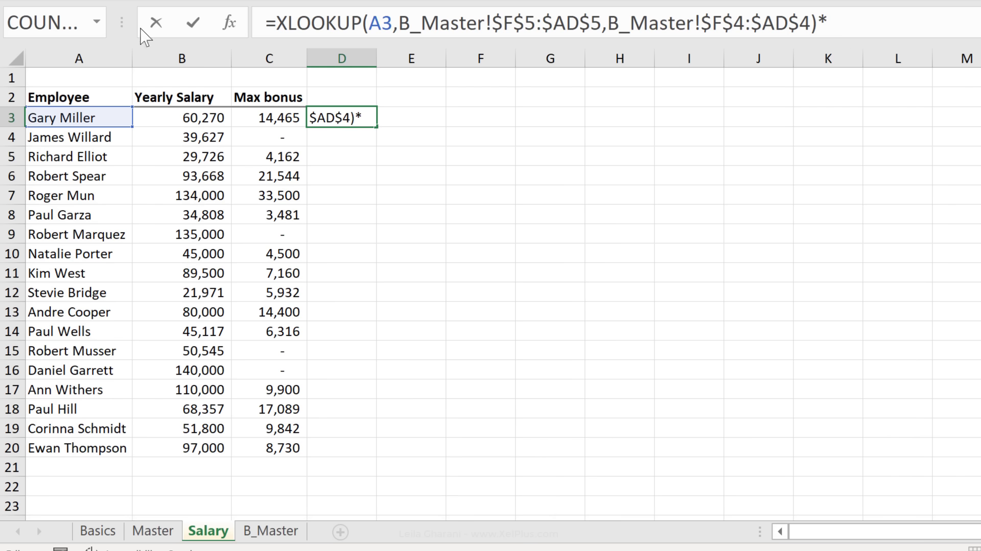
left_click(176, 117)
key("ctrl+Return")
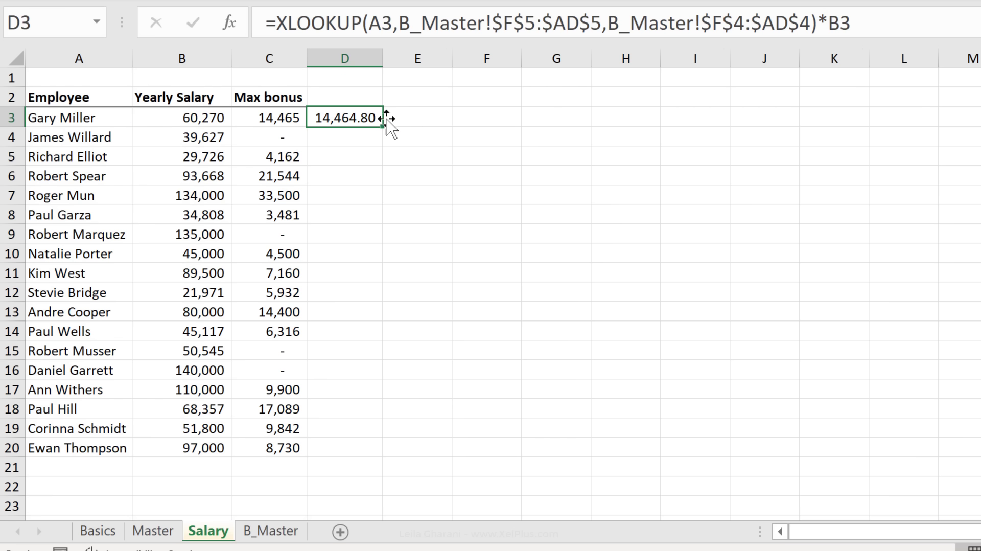
double_click(384, 128)
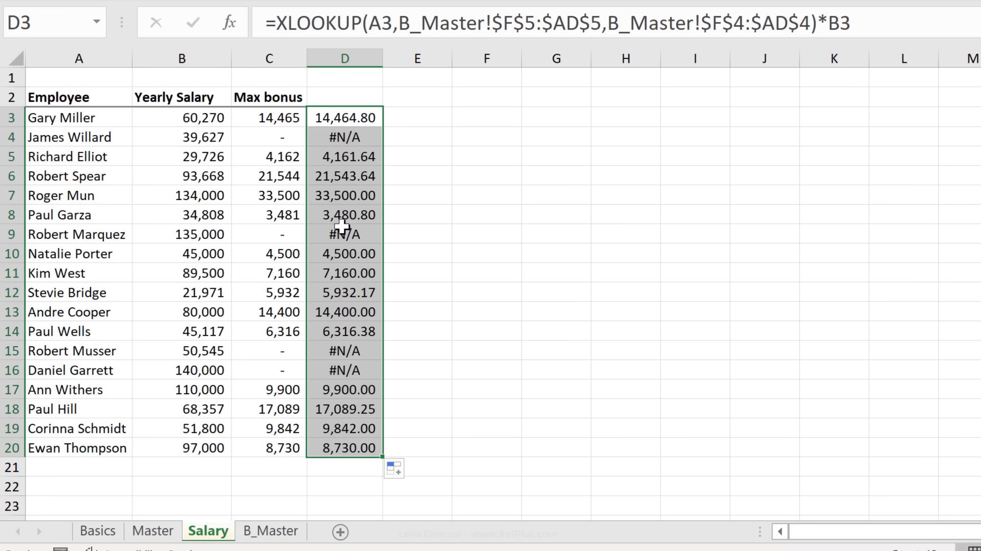
Add 0 as the if_not_found argument of the XLOOKUP in D3, and copy the formula down to D20
left_click(347, 348)
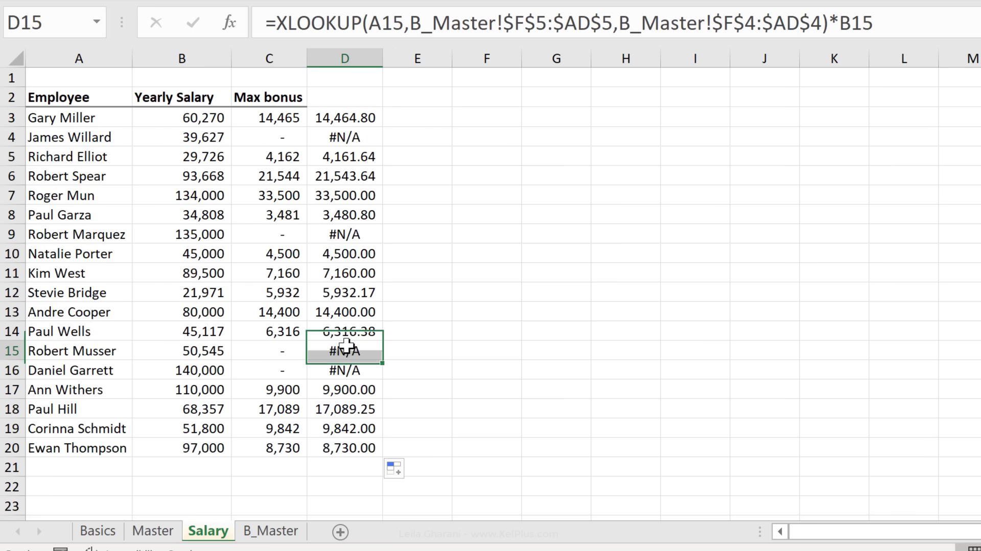
left_click(345, 108)
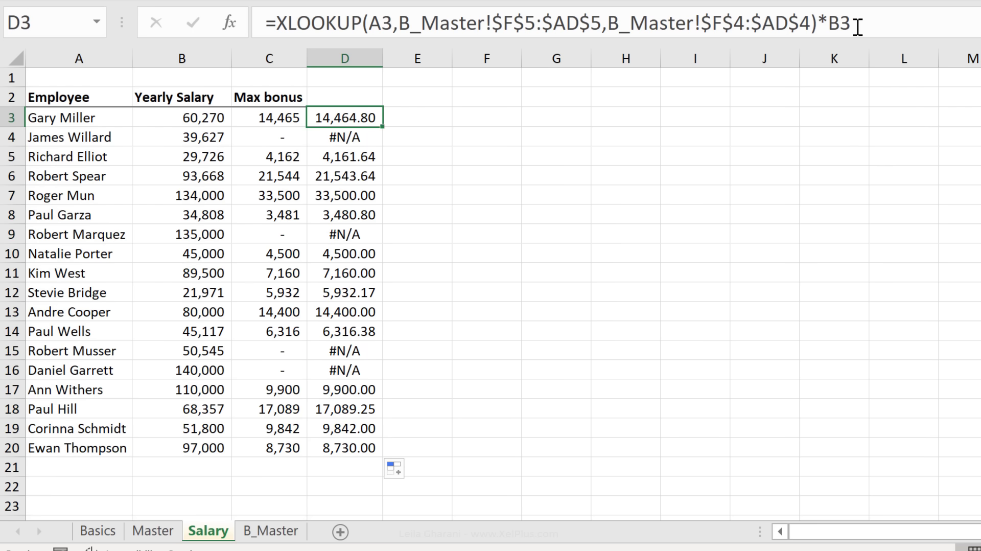
left_click(812, 22)
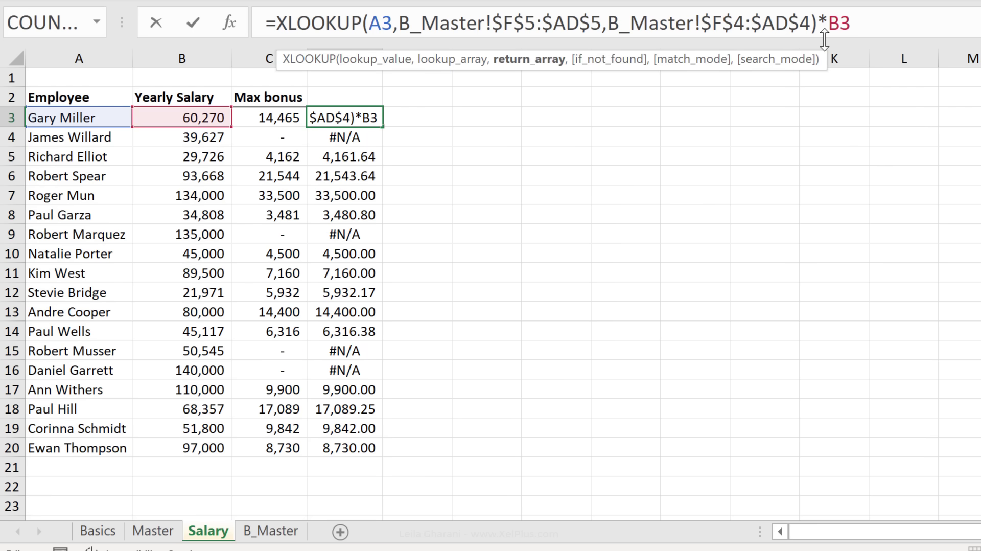
type(",")
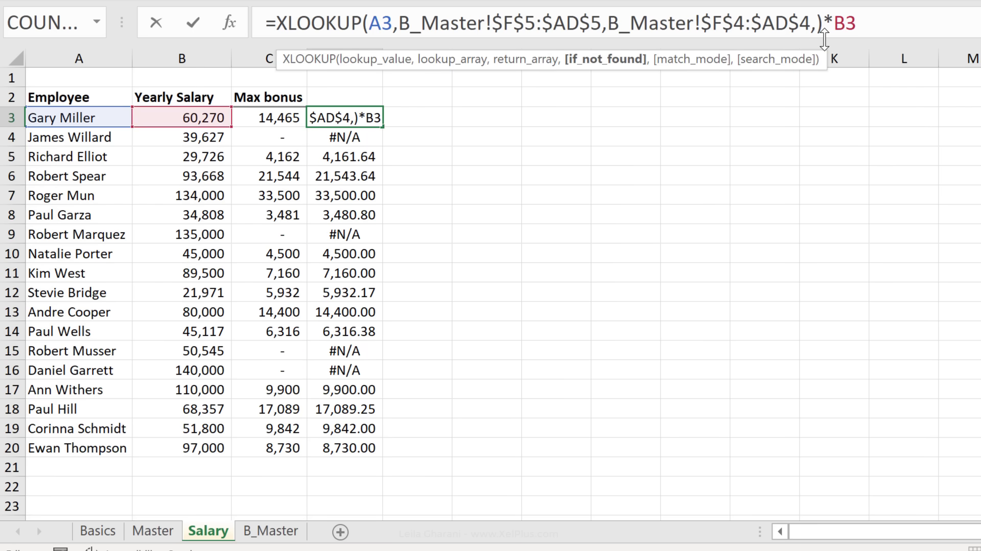
type("0")
key("ctrl+Return")
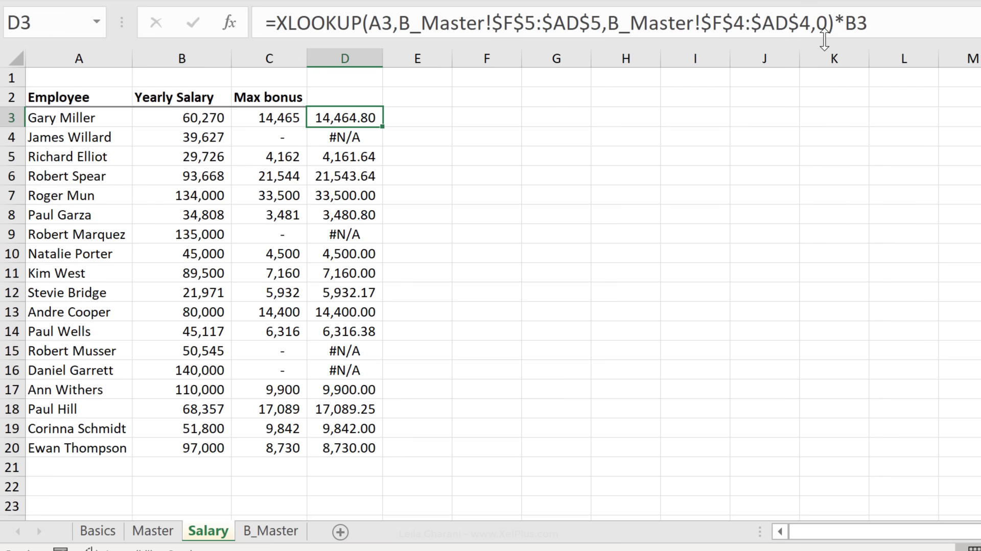
double_click(382, 125)
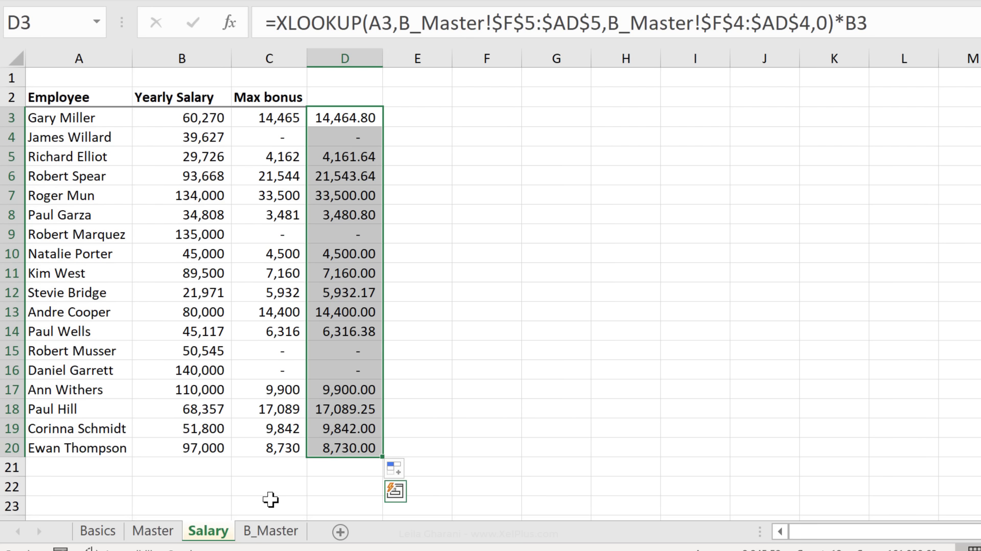
Review the horizontal table on B_Master, and remove the horizontal lookup formulas from column D of the Salary sheet
left_click(274, 530)
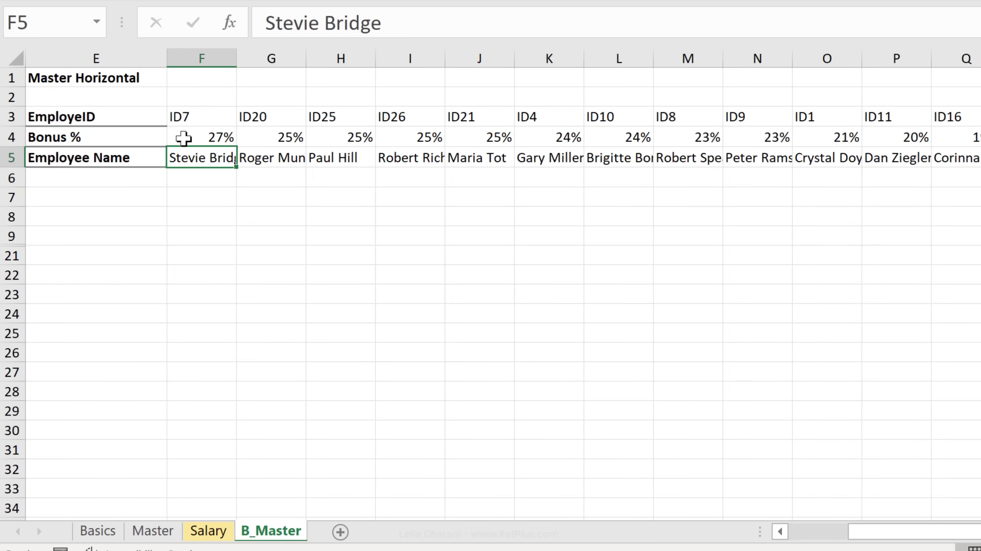
left_click(211, 531)
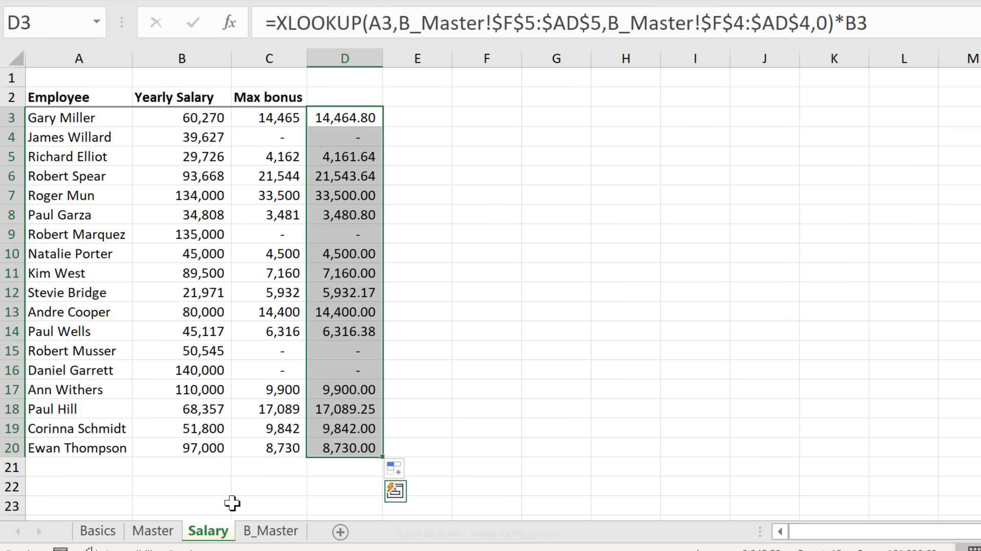
left_click(334, 118)
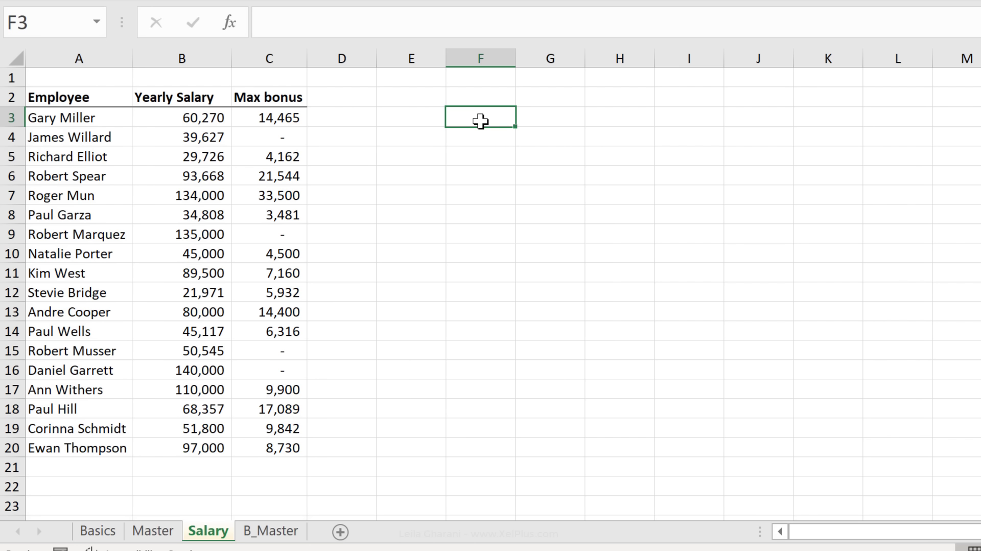
Enter only the surname of the employee in A4 as the lookup text in F3
type("Wi")
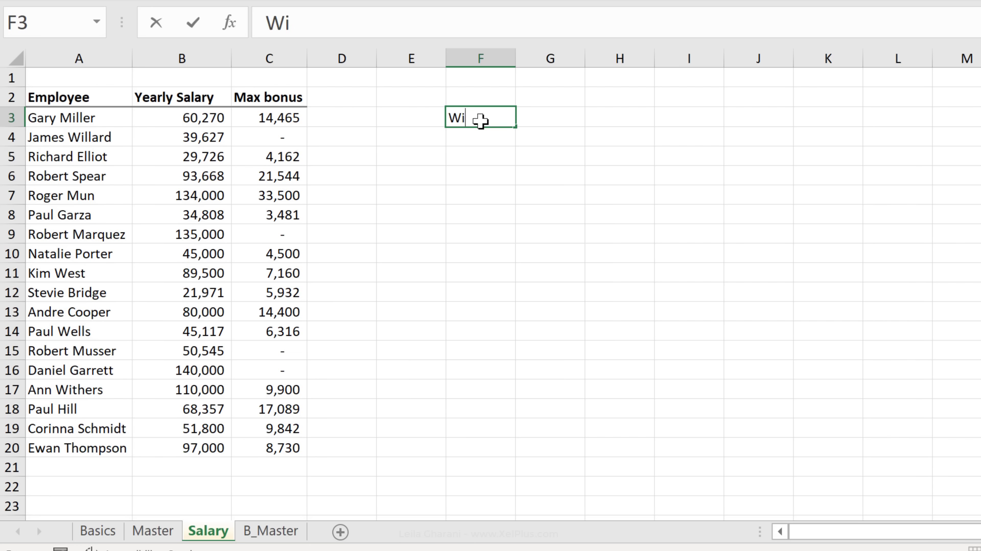
type("llard")
key("ctrl+Return")
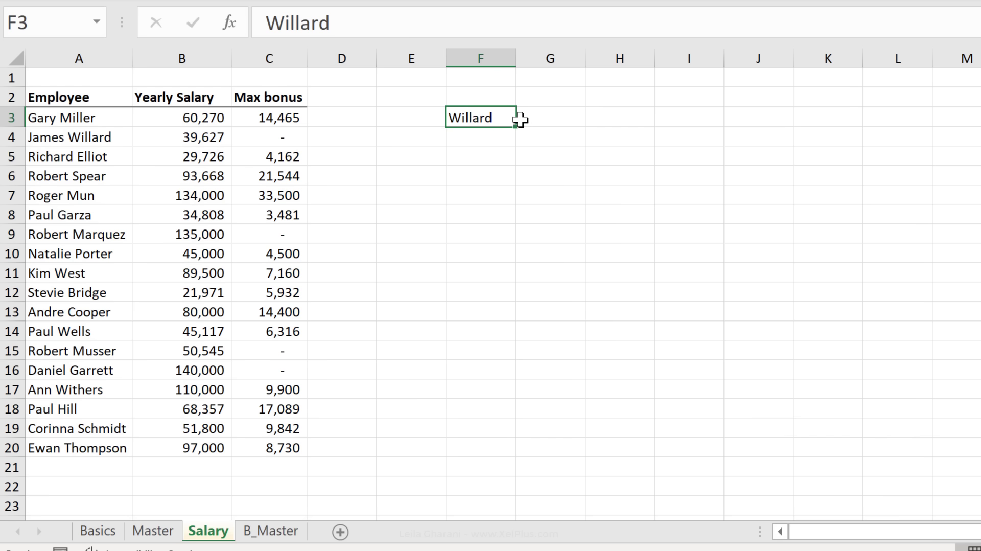
Start an XLOOKUP in G3 with "*"&F3 as the lookup value, so any text may precede the surname
left_click(537, 121)
type("=xl")
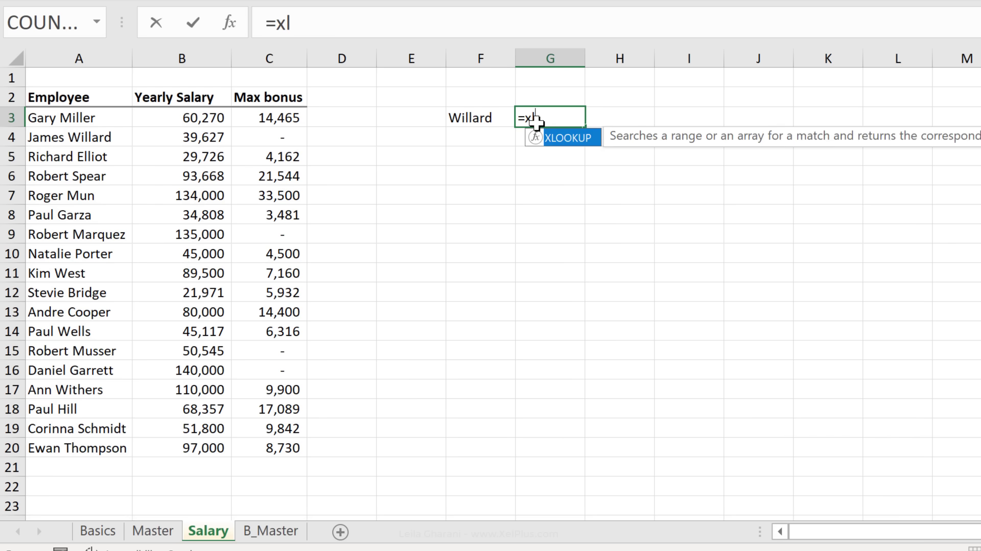
key("Tab")
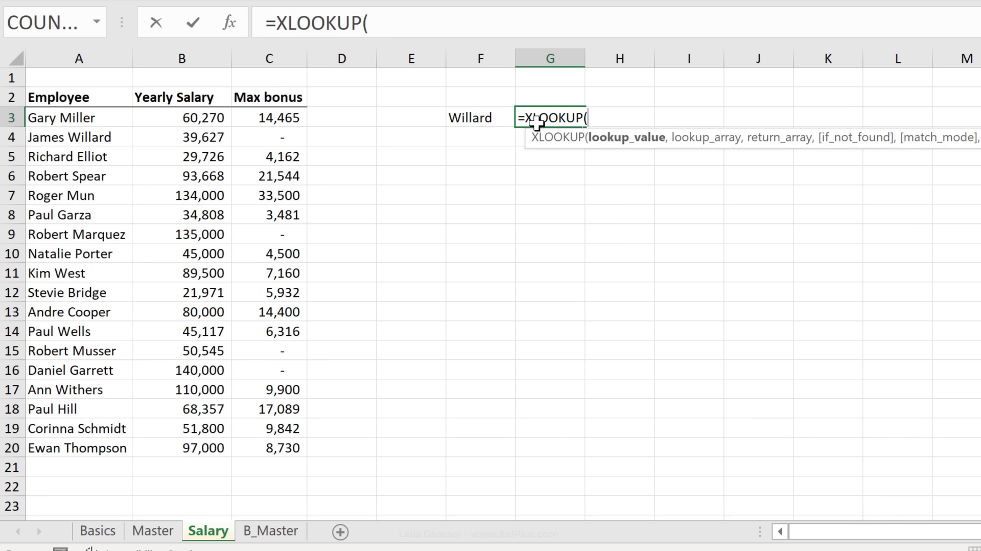
left_click(466, 119)
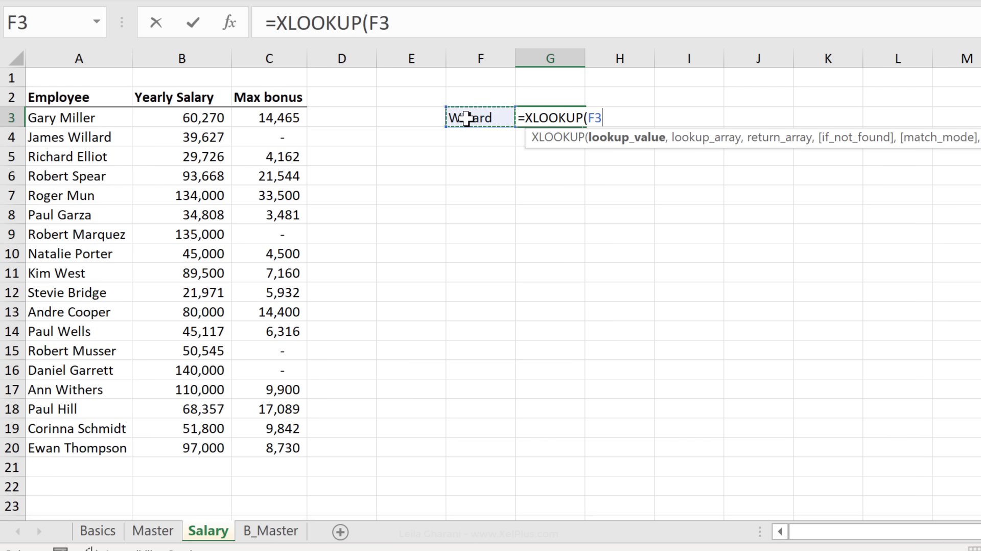
left_click(370, 15)
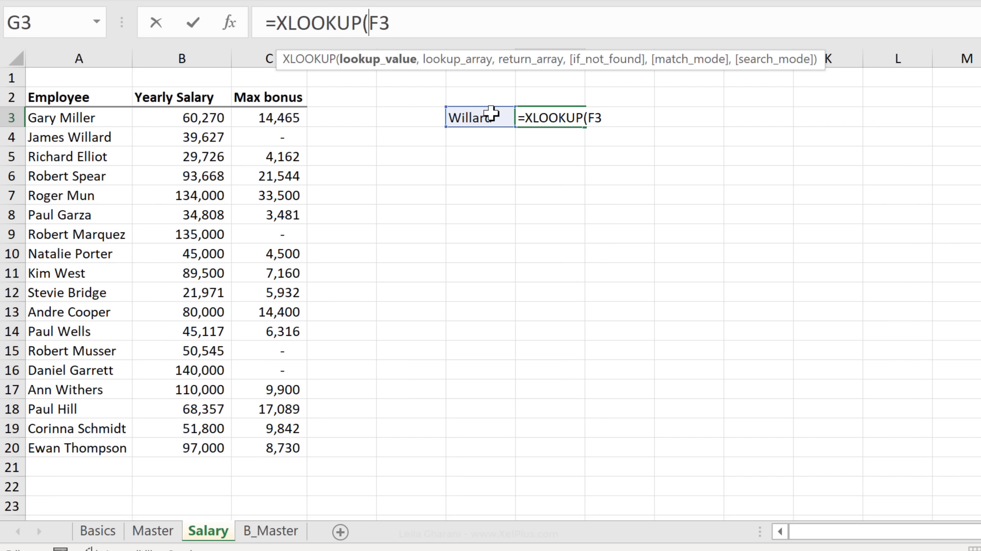
type("\"")
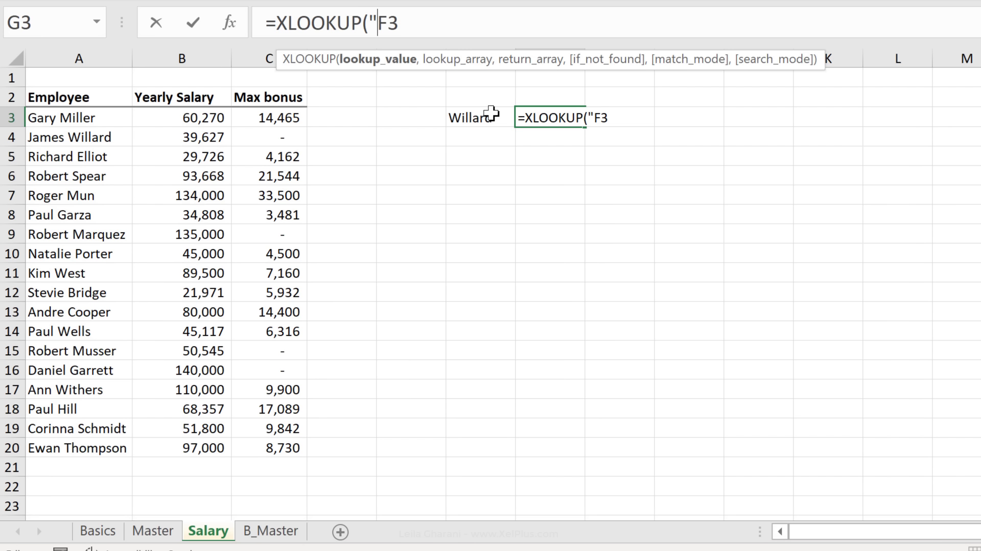
type("*")
type("\"")
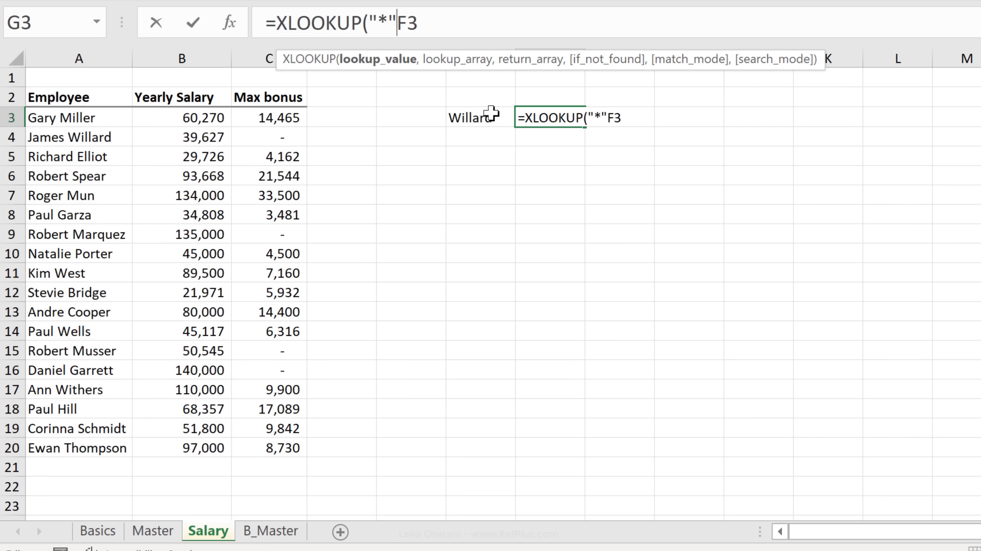
type("&")
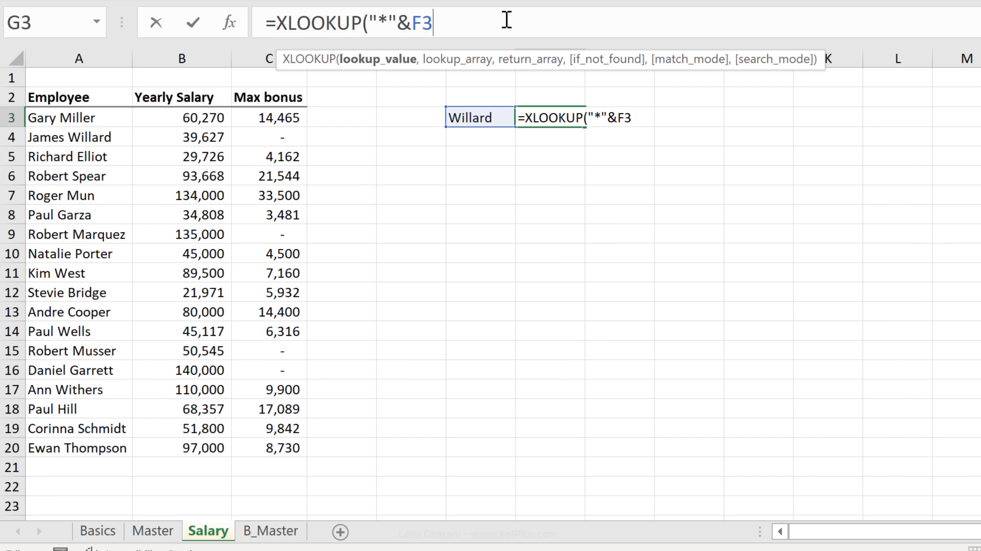
type("&")
type("\"*")
key("BackSpace")
key("BackSpace")
key("BackSpace")
key("BackSpace")
Complete the XLOOKUP in G3 with the Employee range A3:A20 as both the lookup array and the return array
type(",")
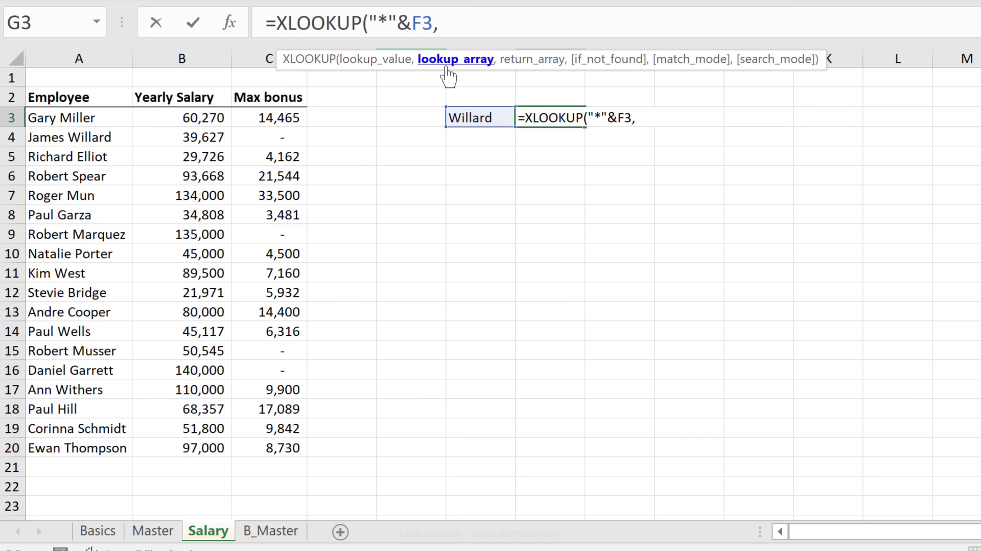
left_click_drag(114, 125, 82, 447)
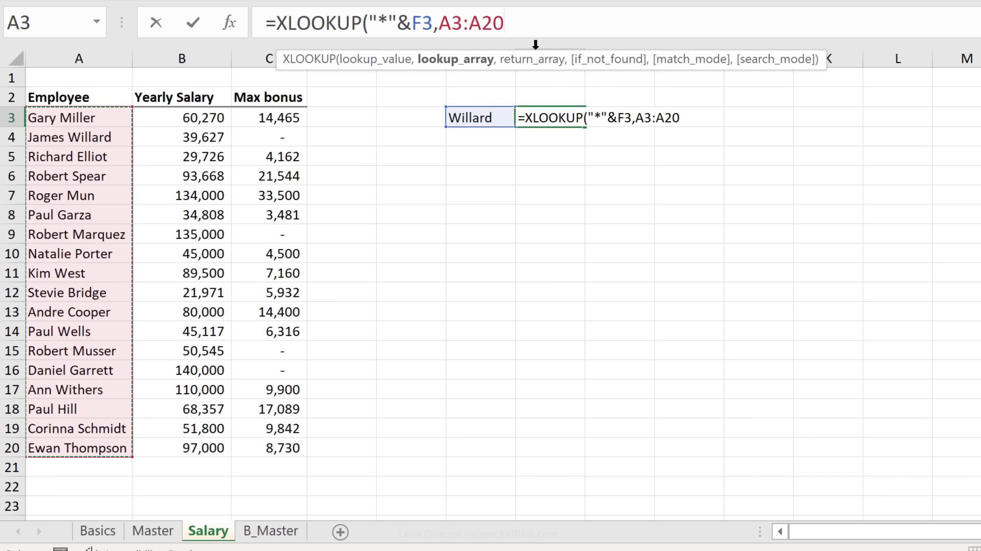
type(",")
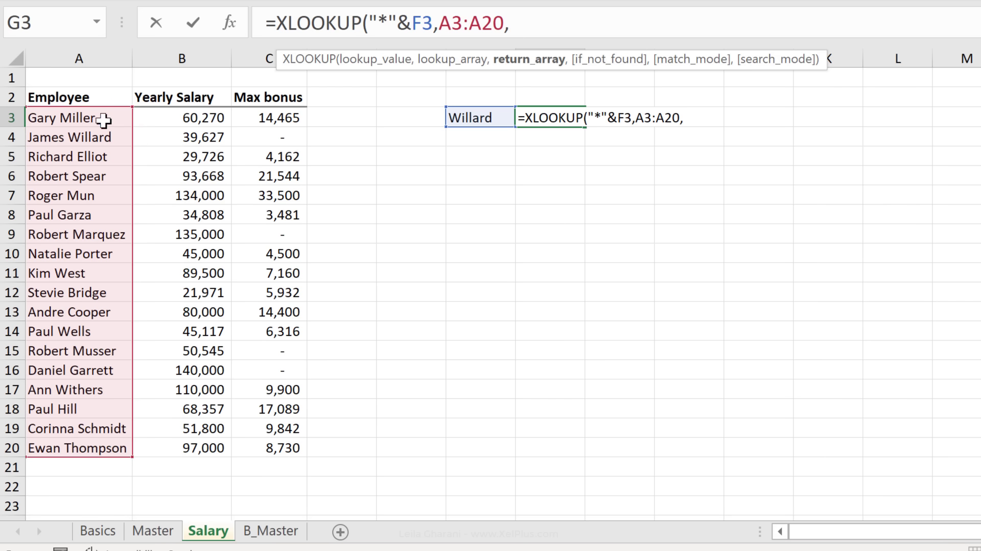
left_click_drag(102, 122, 85, 447)
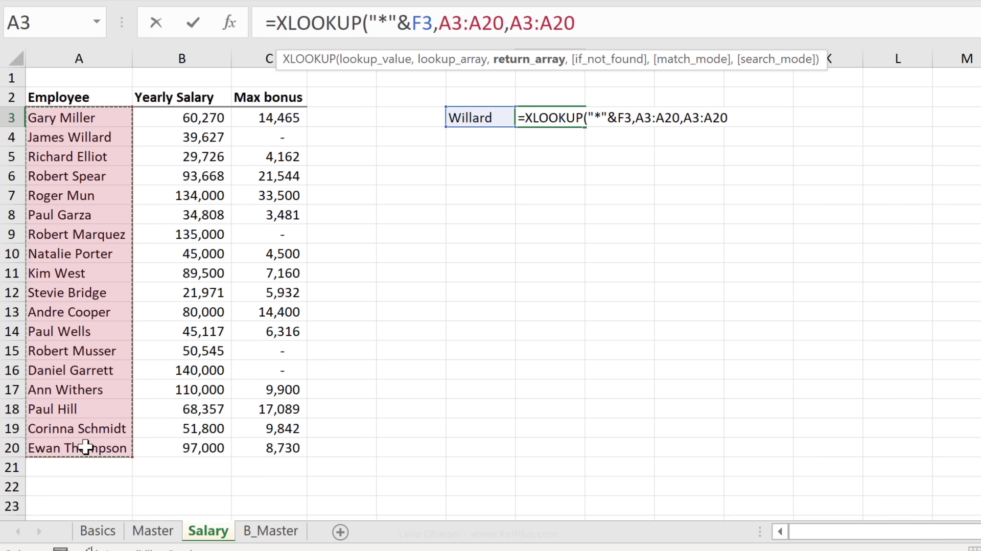
type(")")
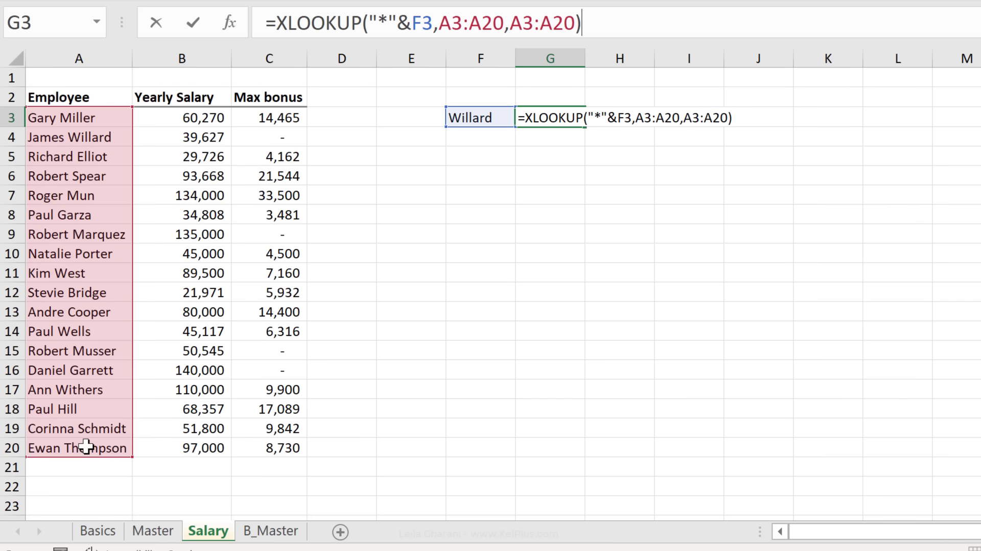
key("ctrl+Return")
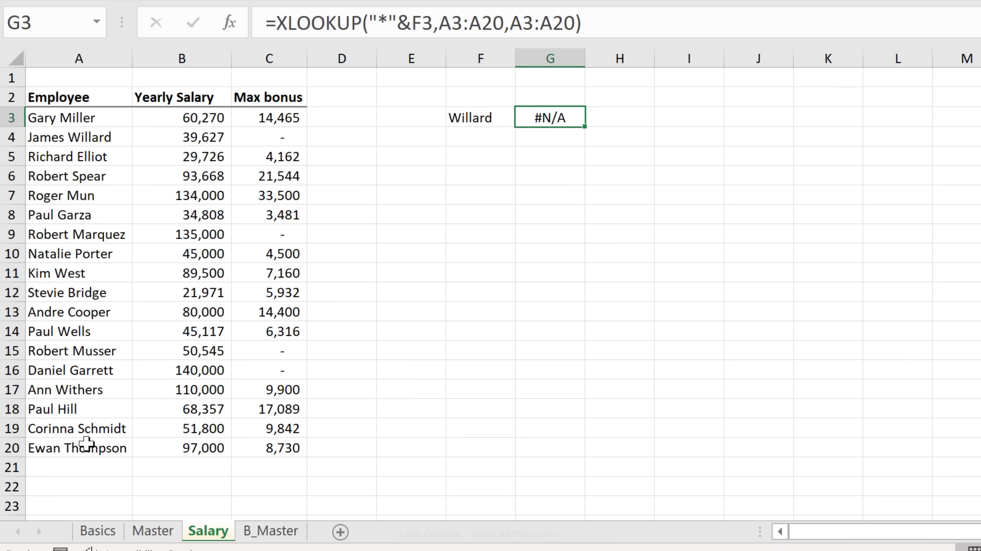
Leave the if_not_found argument of the XLOOKUP in G3 empty and set its match mode to 2 - Wildcard character match
left_click(576, 23)
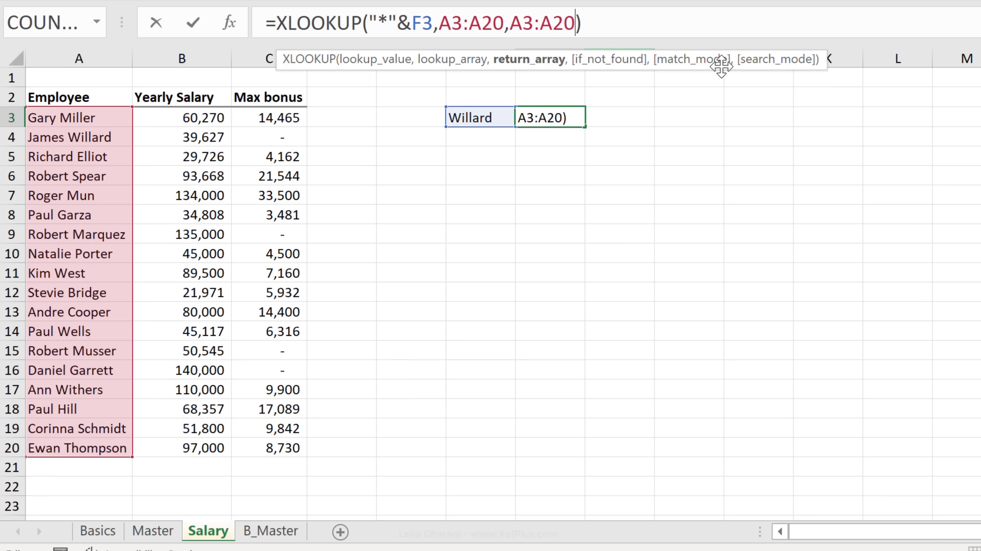
type(",")
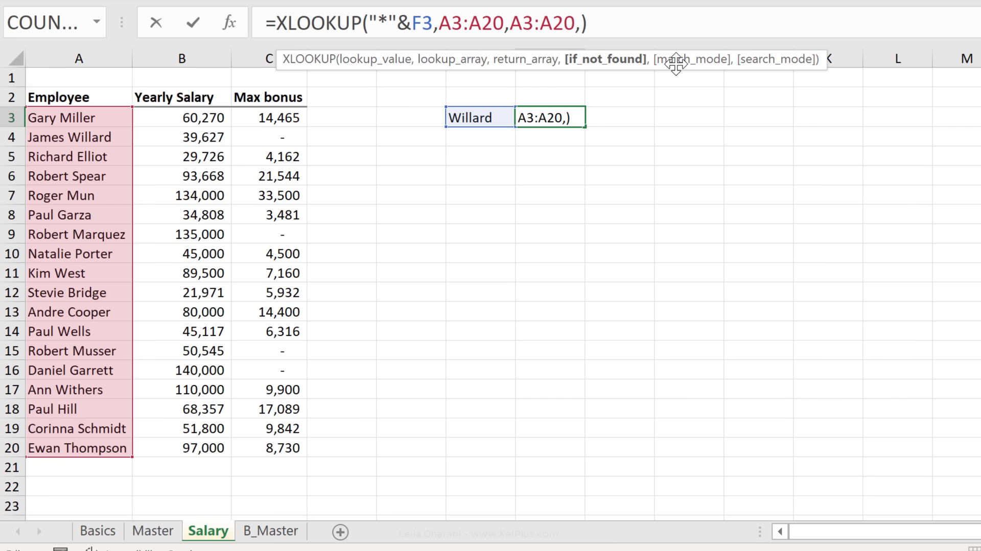
type(",")
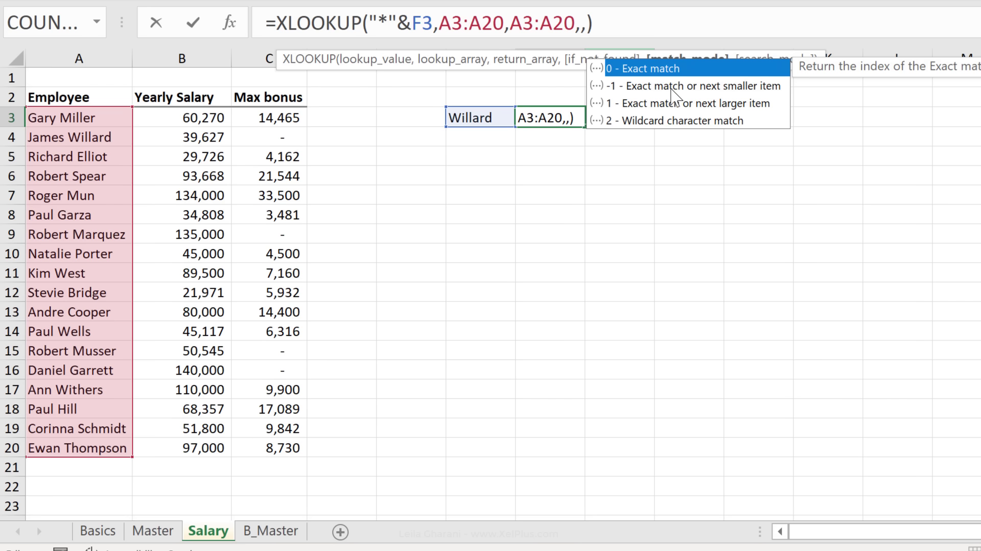
double_click(644, 122)
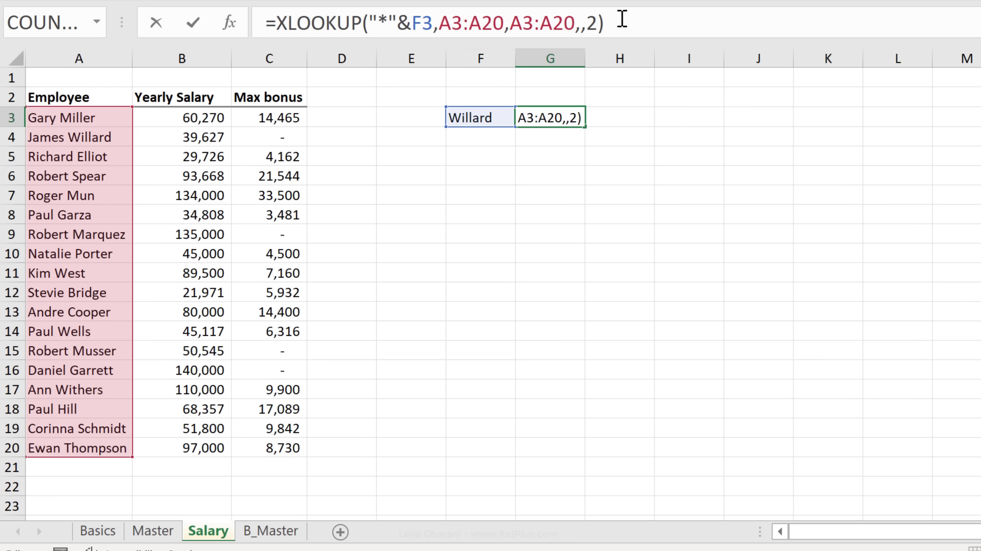
key("ctrl+Return")
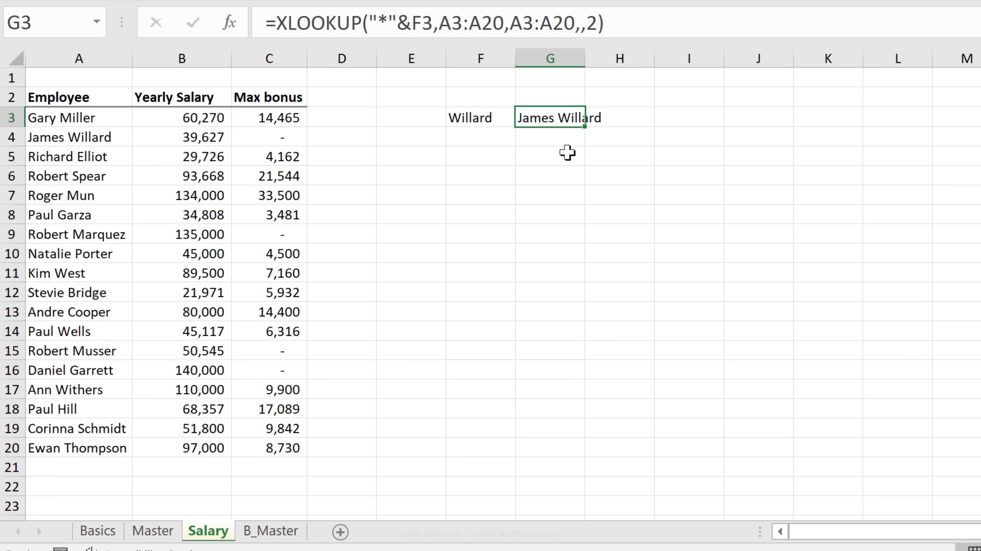
Widen column G slightly, and replace the lookup text in F3 with the surname of the employee in A13
left_click_drag(592, 58, 600, 57)
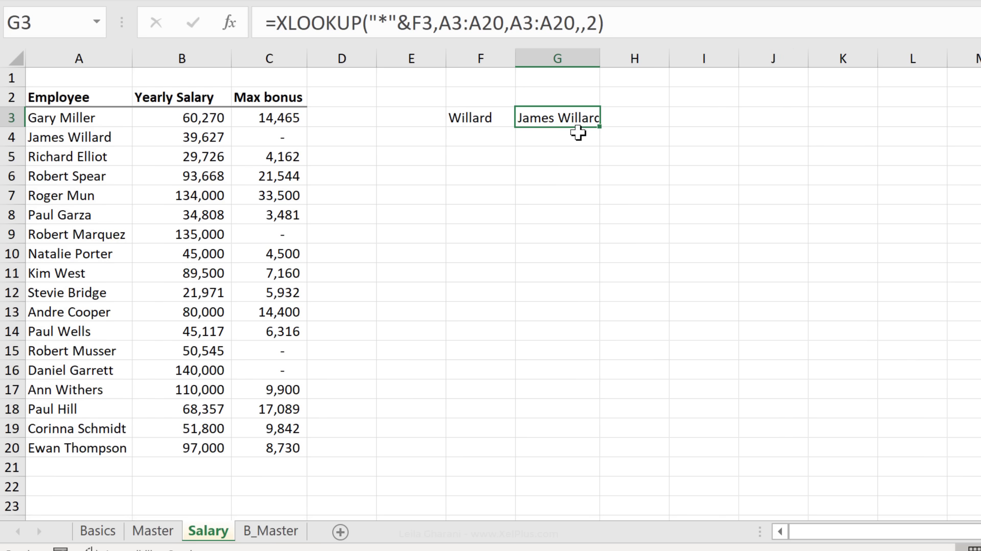
left_click(467, 112)
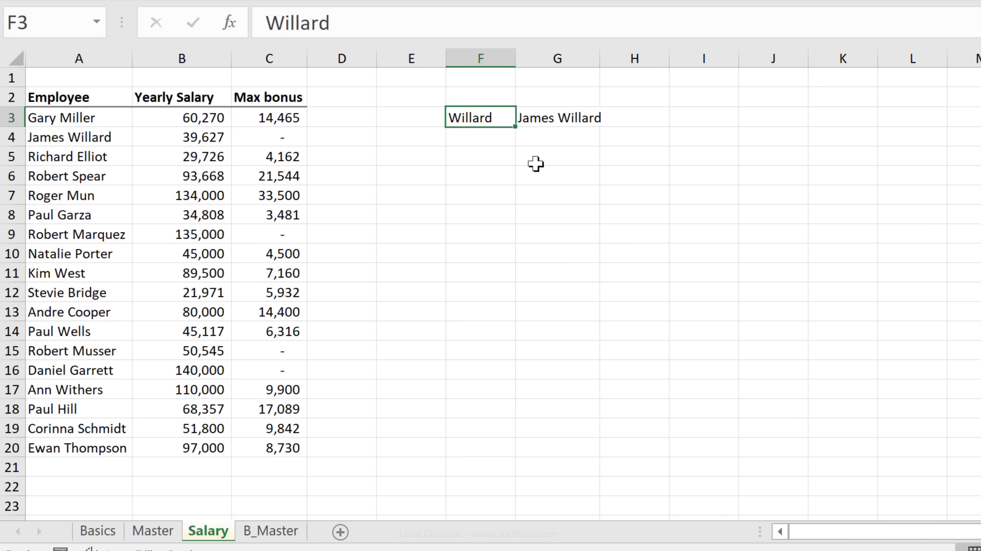
type("Cooper")
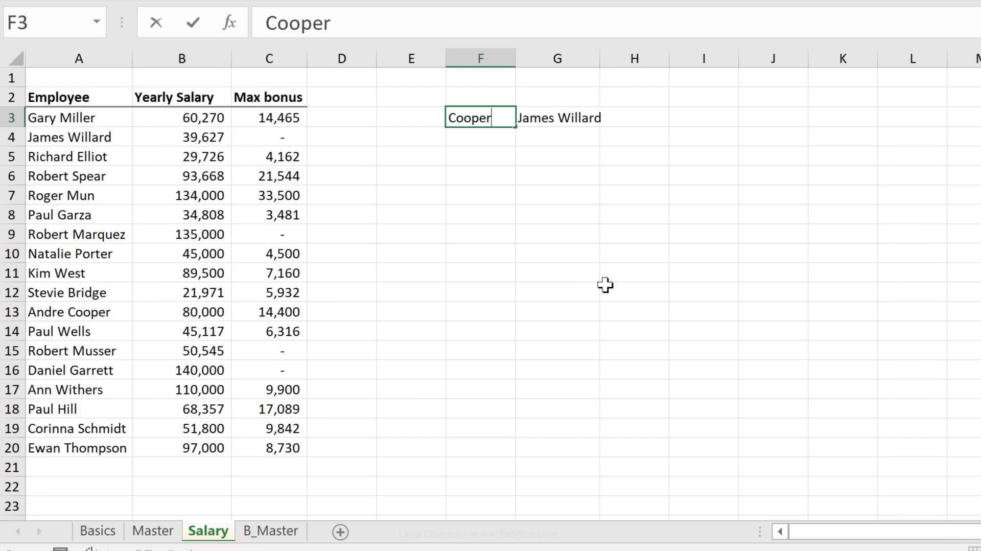
key("ctrl+Return")
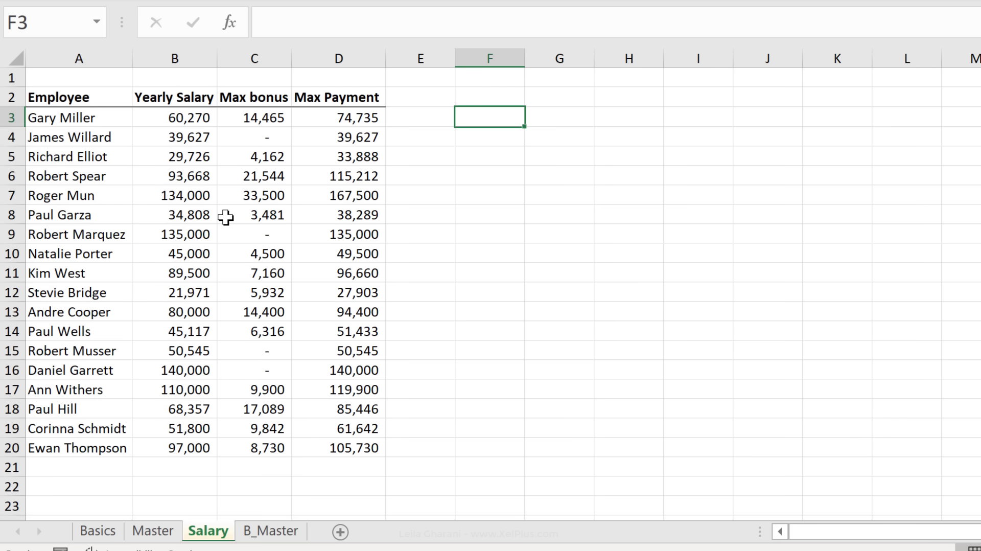
Examine how Max Payment in D3 is built from the yearly salary in B3 and the max bonus in C3
left_click(332, 121)
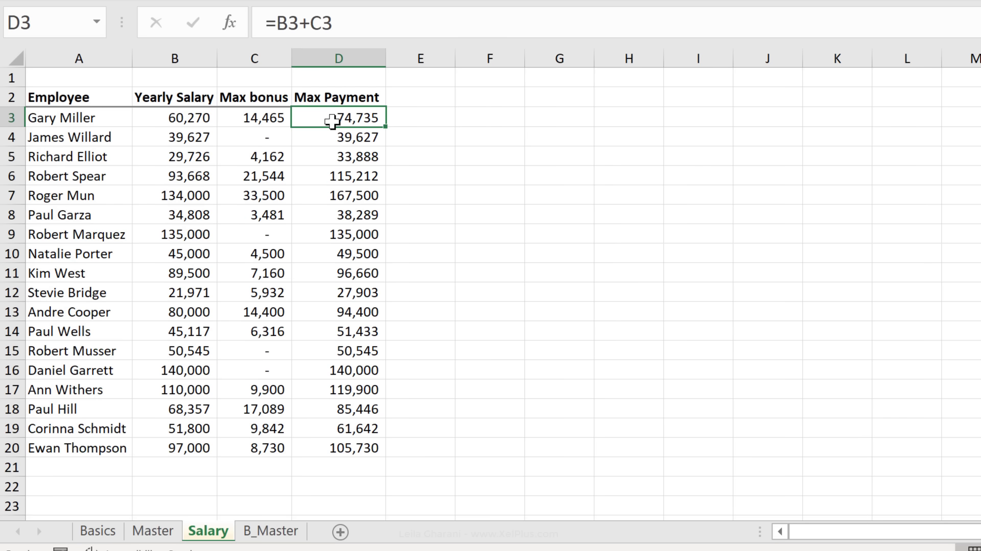
left_click(195, 113)
left_click(250, 115)
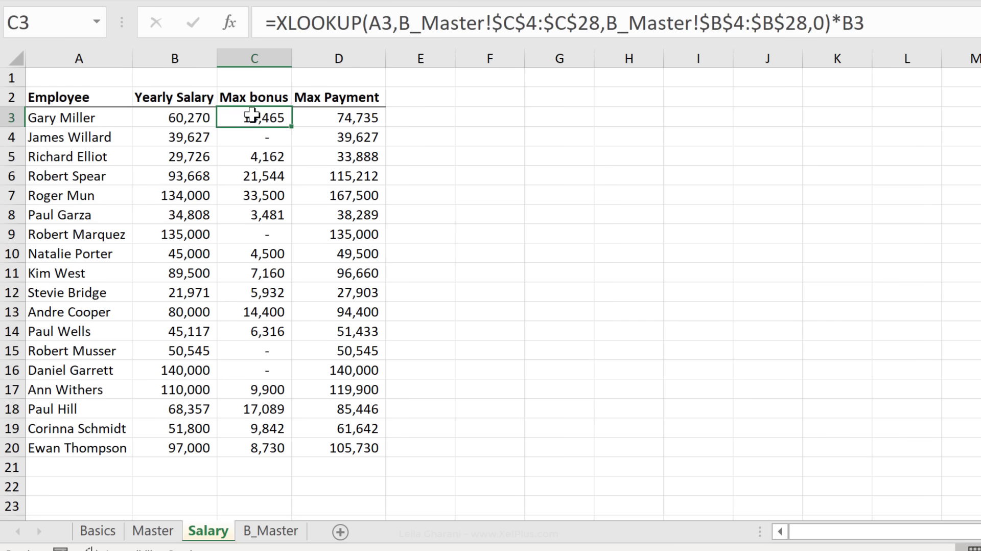
left_click(544, 121)
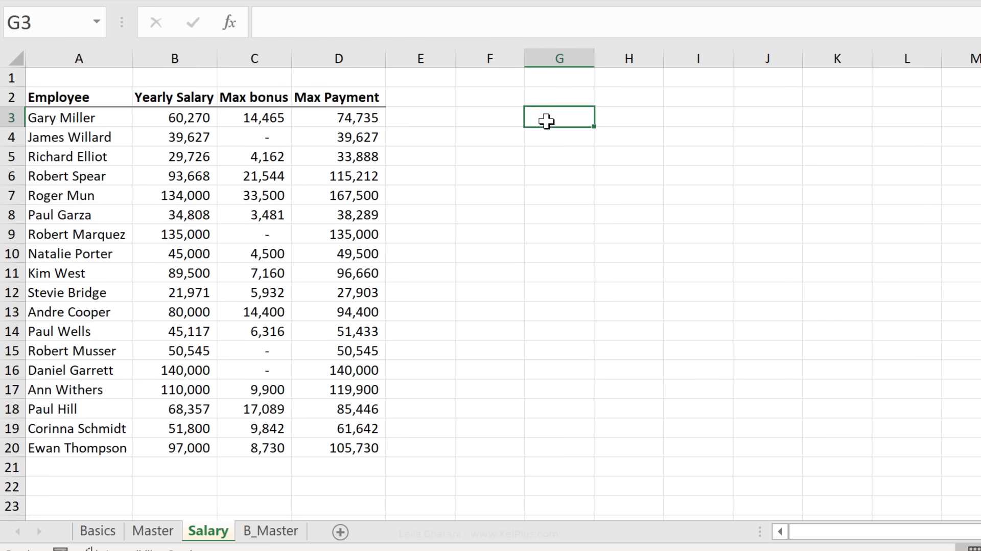
left_click(493, 136)
left_click(495, 102)
Add a List data validation to F3 with source =$A$3:$A$20, and choose the employee from A4 in its list
left_click(491, 118)
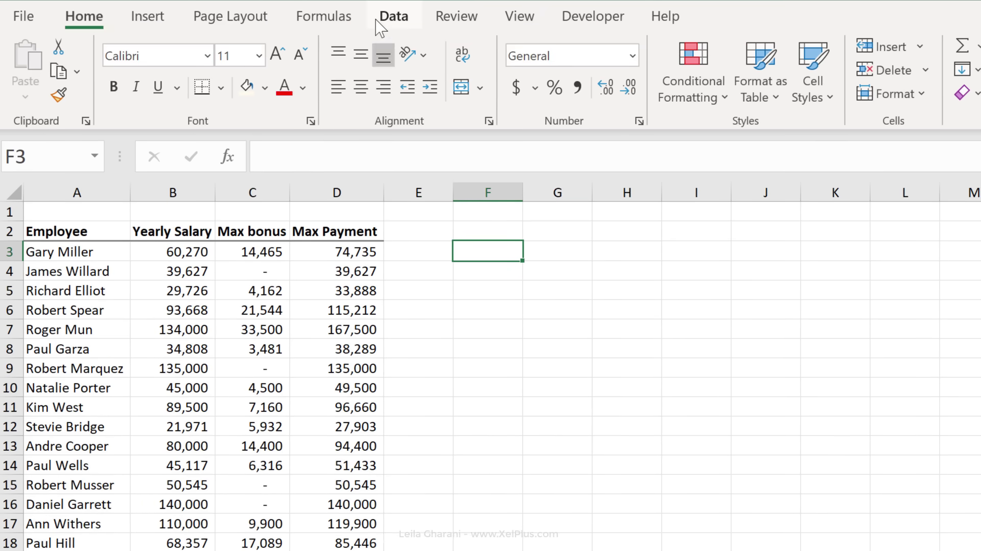
left_click(378, 20)
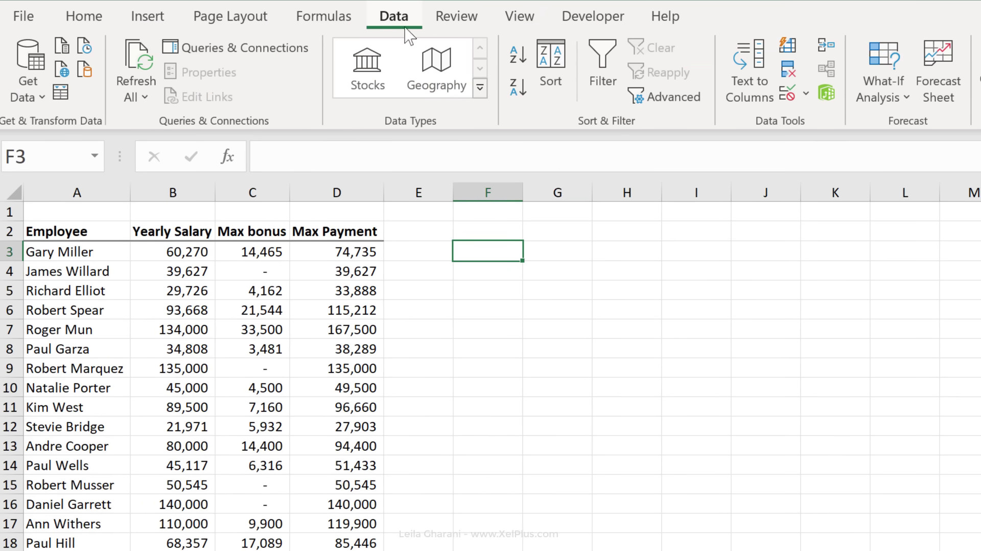
left_click(787, 97)
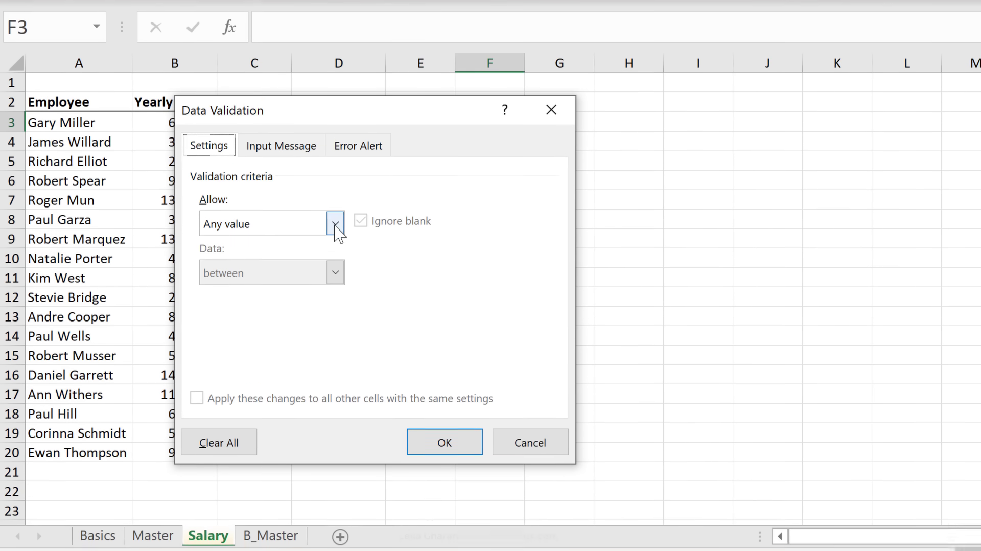
left_click(333, 352)
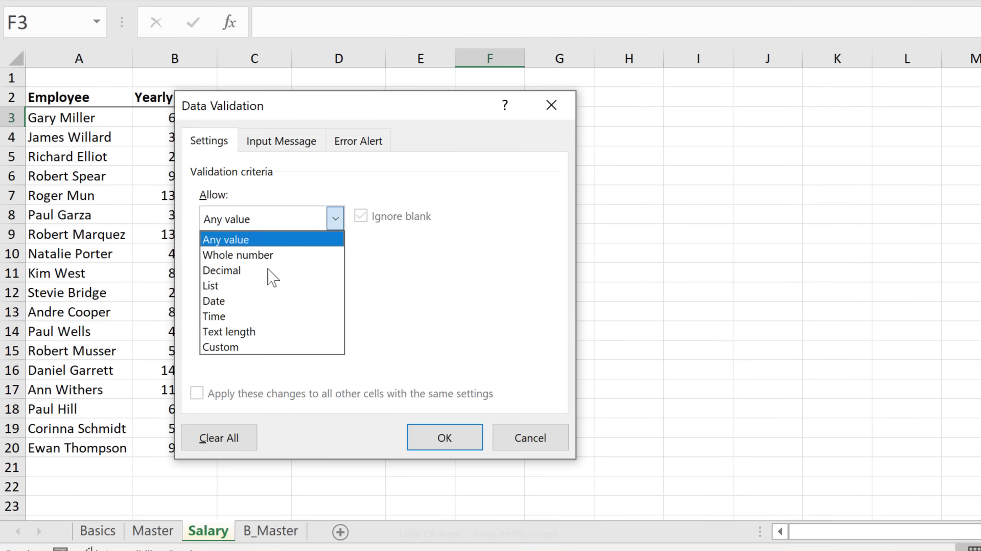
left_click(246, 286)
left_click(240, 317)
left_click(65, 114)
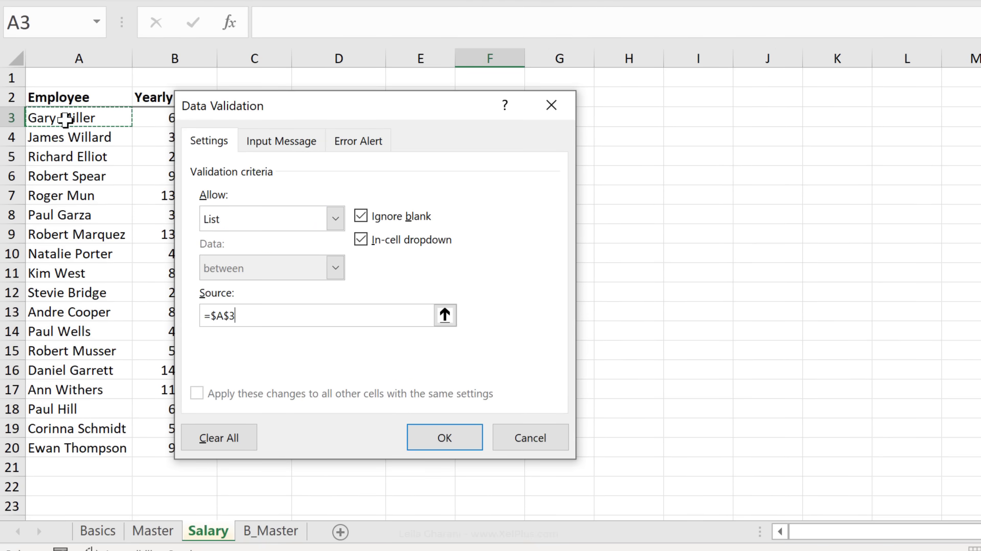
key("ctrl+shift+Down")
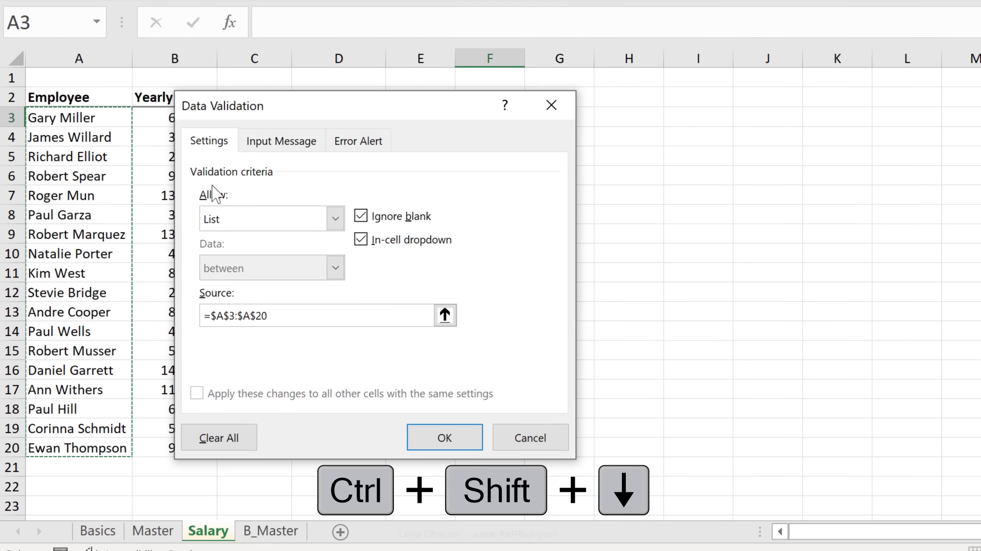
left_click(425, 438)
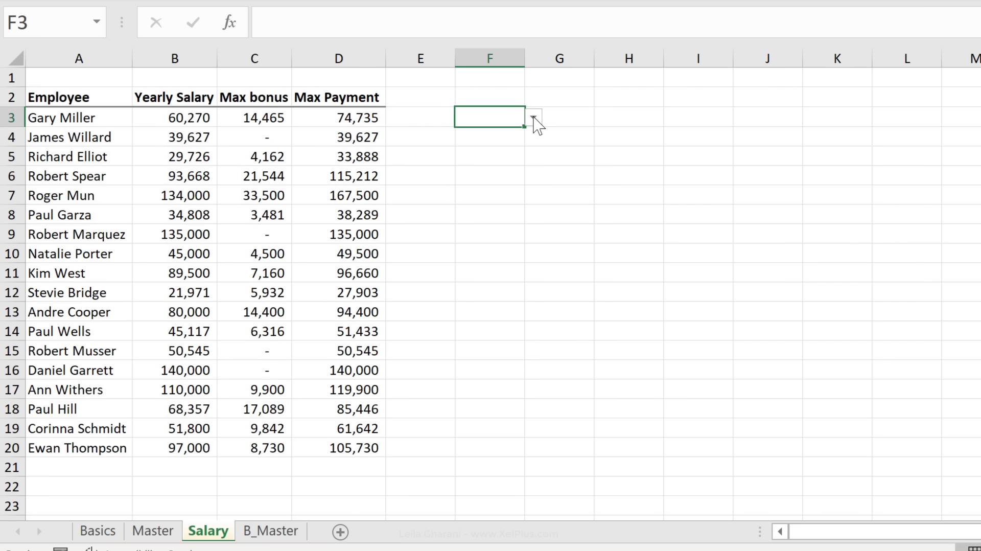
left_click(533, 118)
left_click(501, 152)
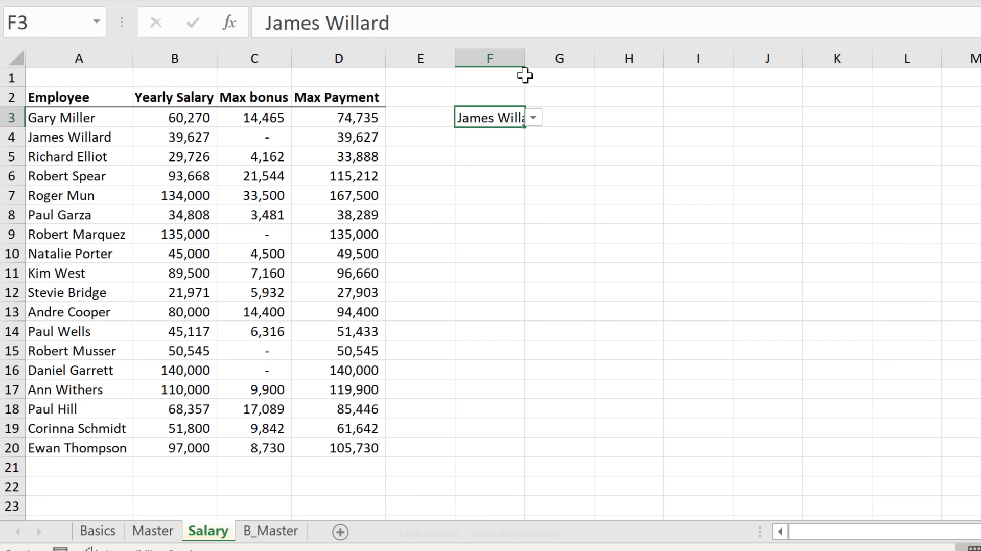
Fit column F to its content, and add a List data validation to F4 sourced from the Yearly Salary, Max bonus and Max Payment headings
double_click(525, 59)
left_click(500, 181)
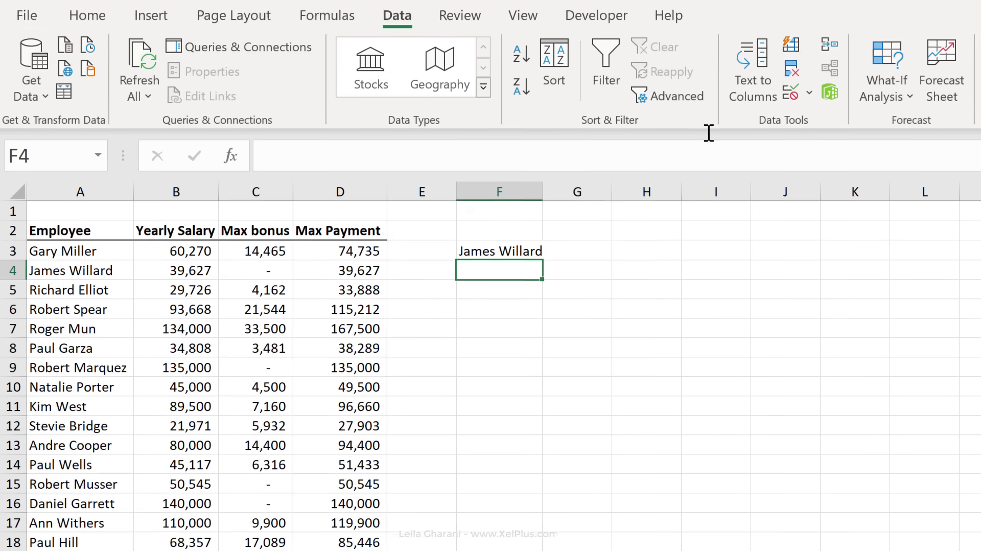
left_click(791, 5)
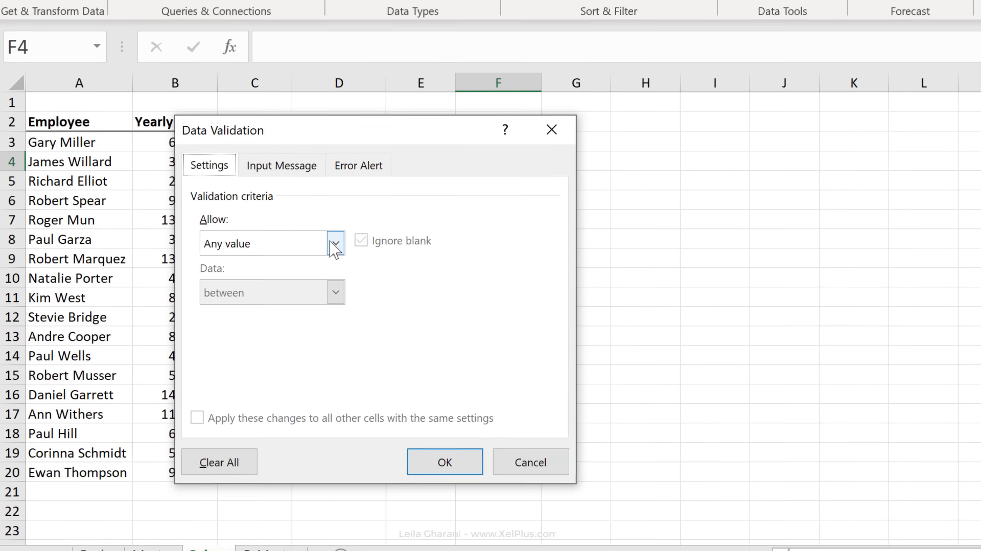
left_click(337, 344)
left_click(281, 411)
left_click(254, 308)
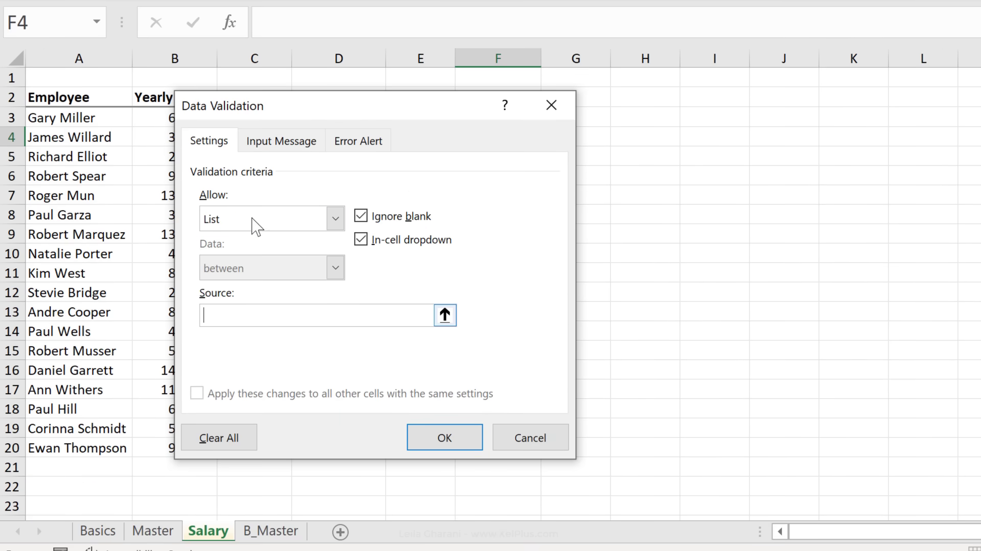
left_click_drag(256, 109, 386, 152)
left_click(181, 96)
left_click_drag(254, 97, 361, 97)
left_click(572, 483)
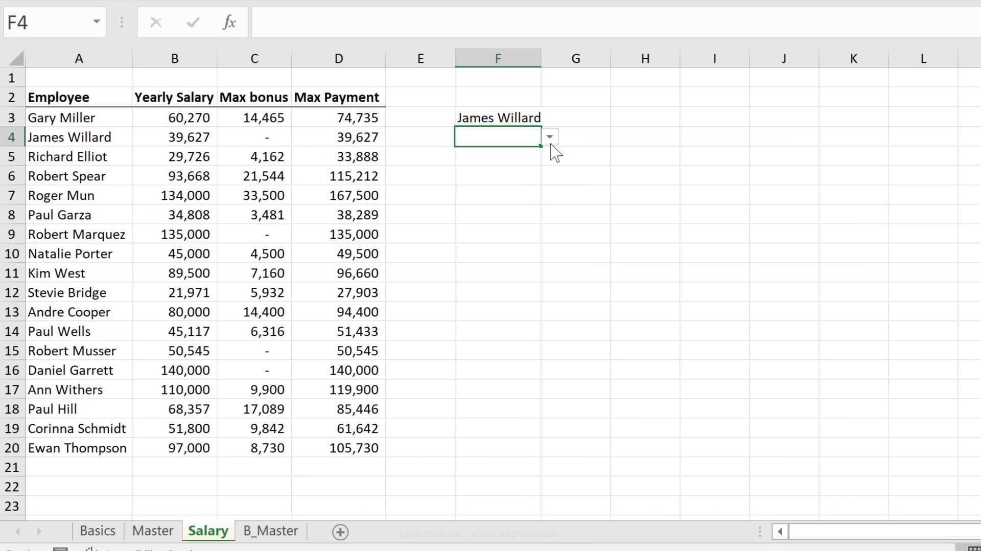
Choose Max bonus in the validation list of F4, and widen column F slightly
left_click(550, 137)
left_click(522, 168)
left_click(514, 155)
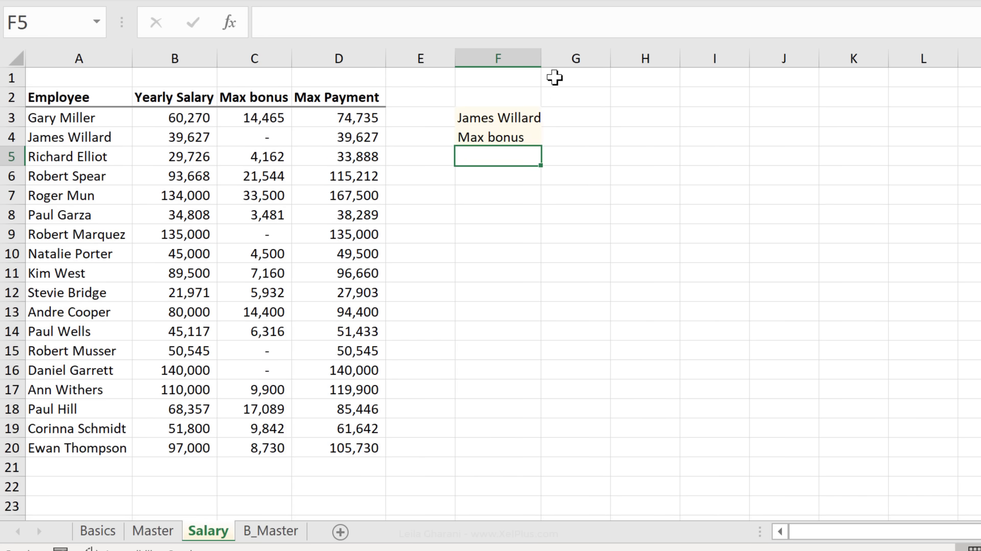
left_click_drag(542, 59, 557, 59)
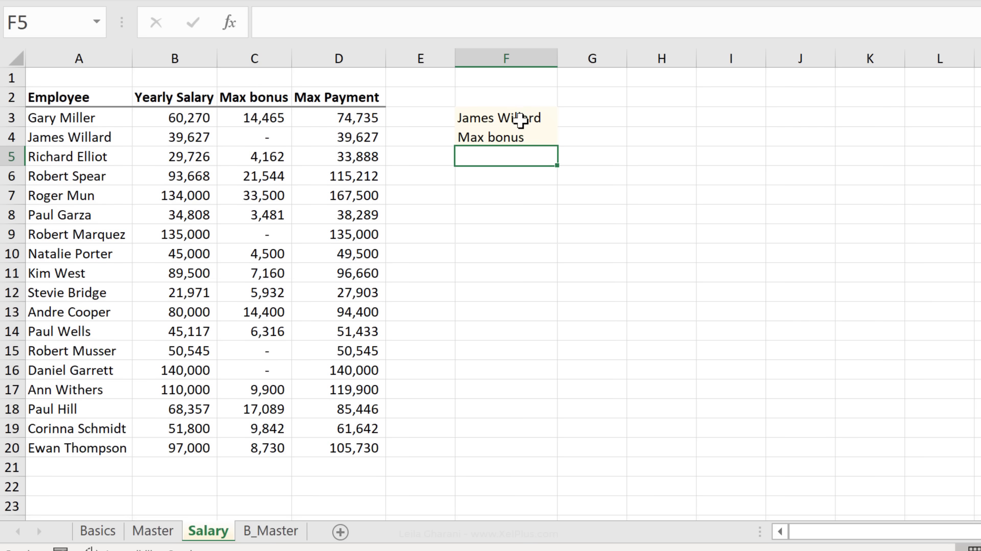
left_click(517, 120)
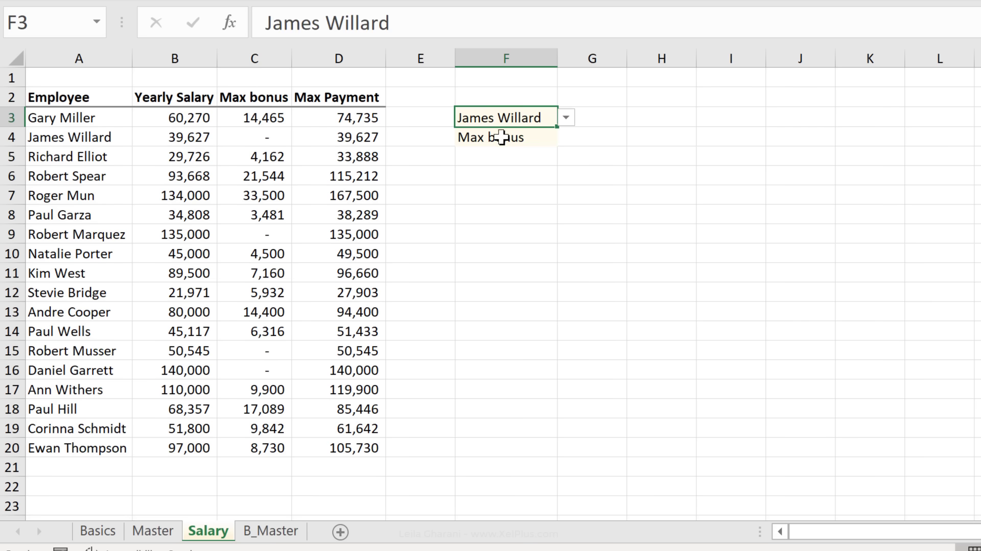
left_click(504, 136)
Begin an XLOOKUP in F5 with lookup value F3, lookup array A3:A20 and return array B3:D20
left_click(496, 154)
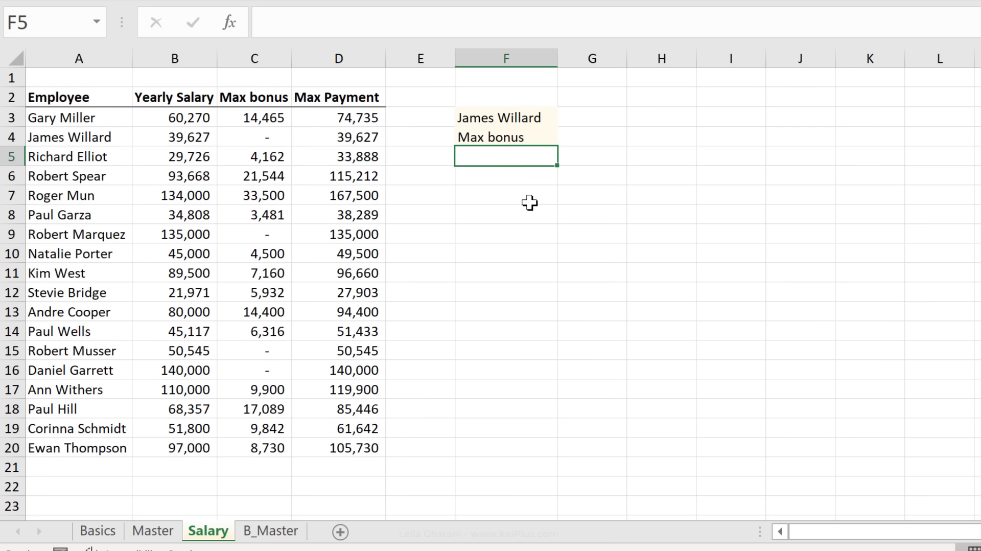
type("=xl")
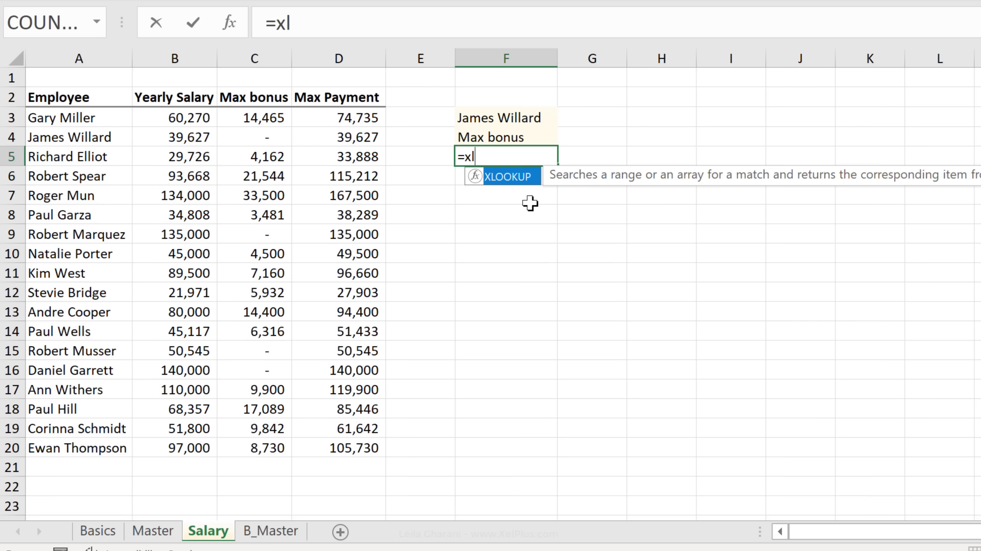
key("Tab")
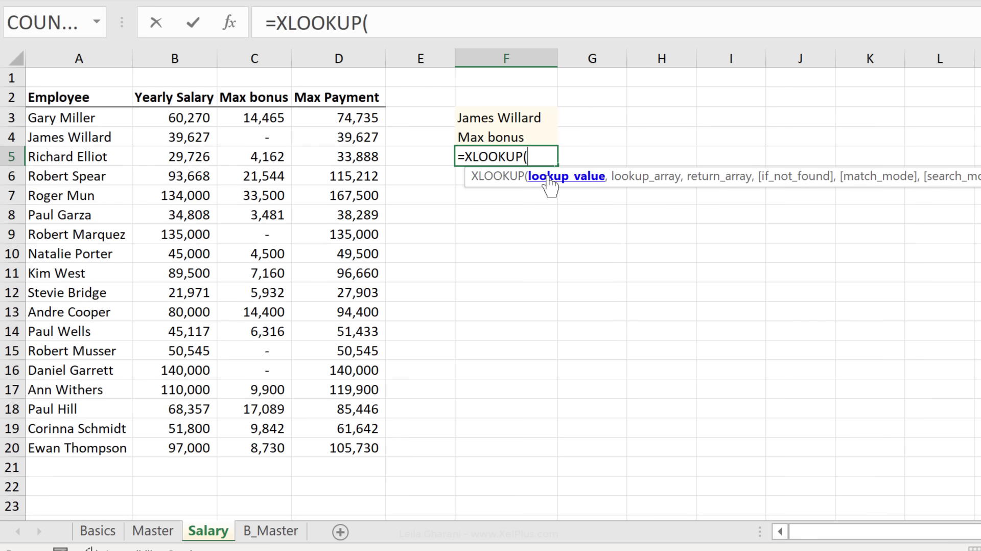
left_click(511, 121)
type(",")
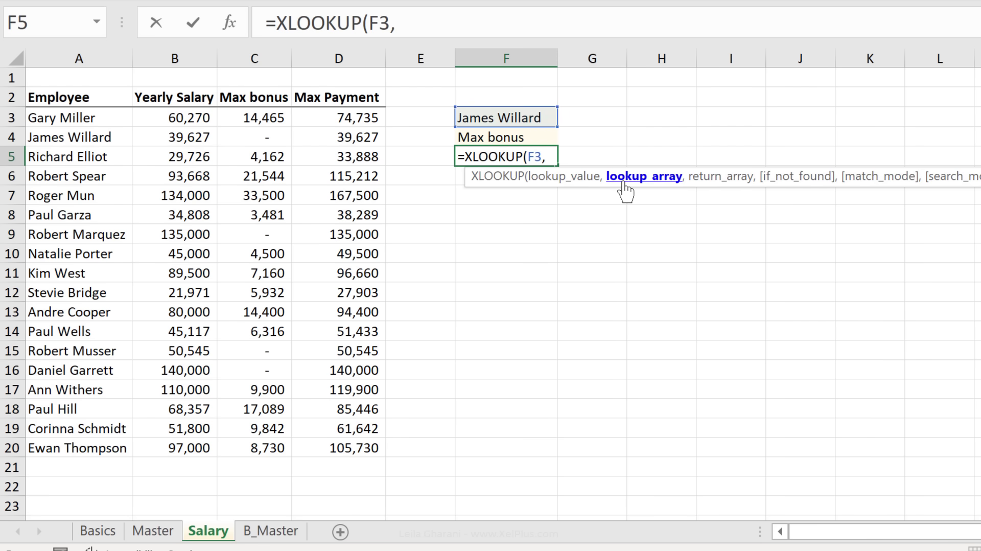
left_click_drag(122, 121, 96, 452)
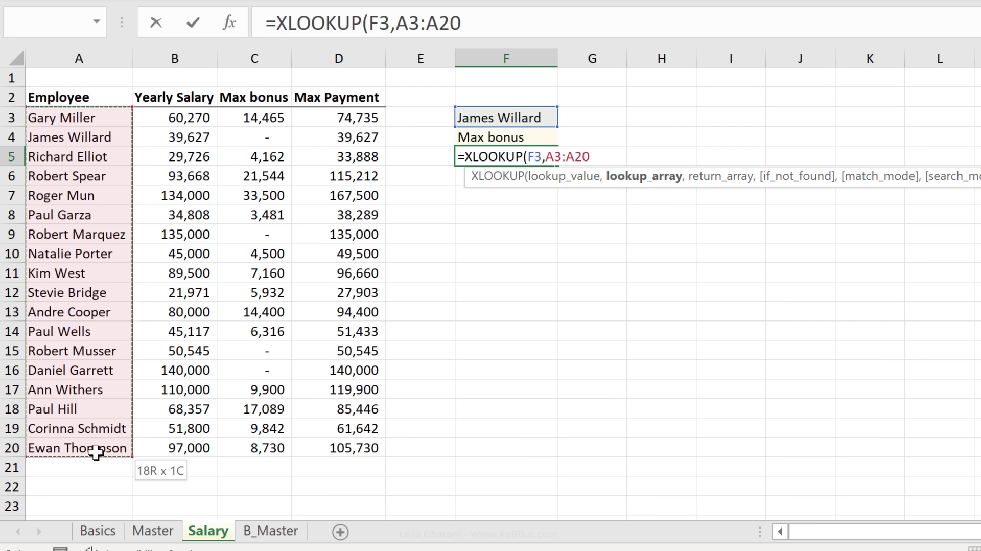
type(",")
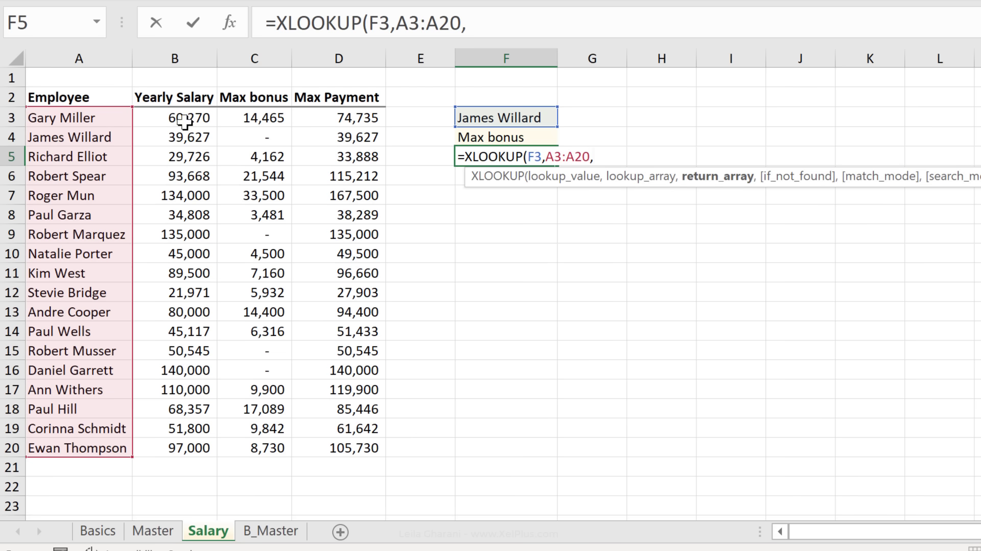
left_click_drag(185, 119, 333, 446)
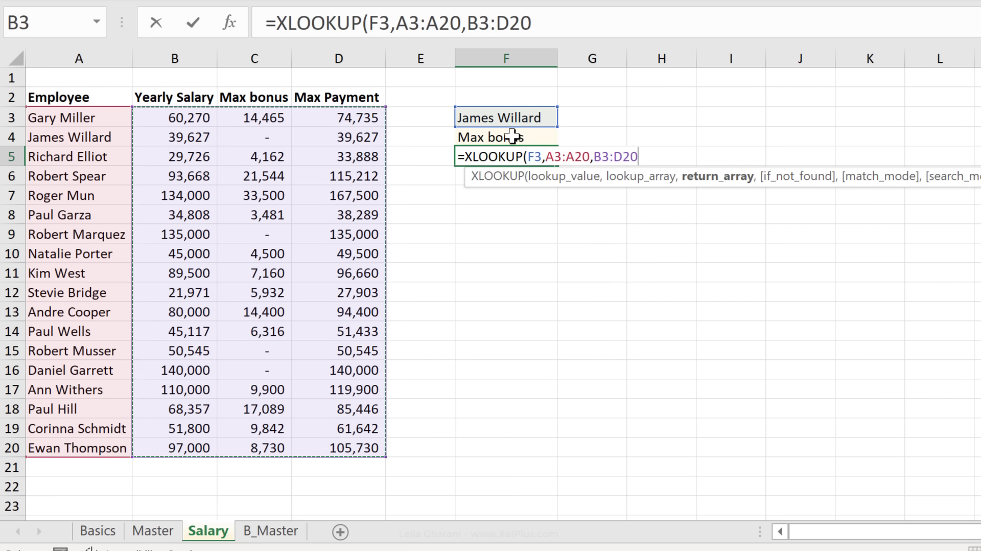
Nest XLOOKUP(F4,B2:D2,B3:D20) as the return array of the XLOOKUP in F5, and enter the completed formula
left_click(465, 31)
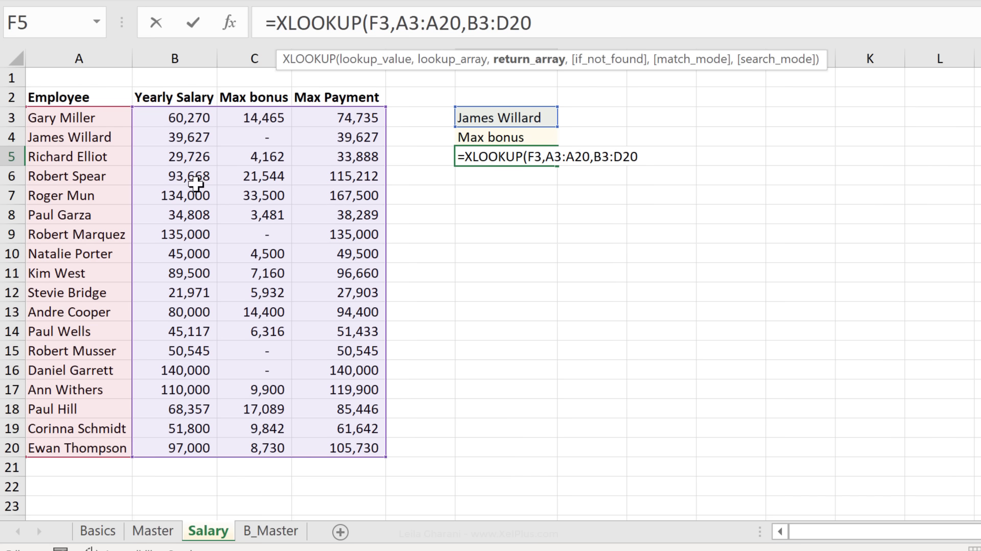
type("x")
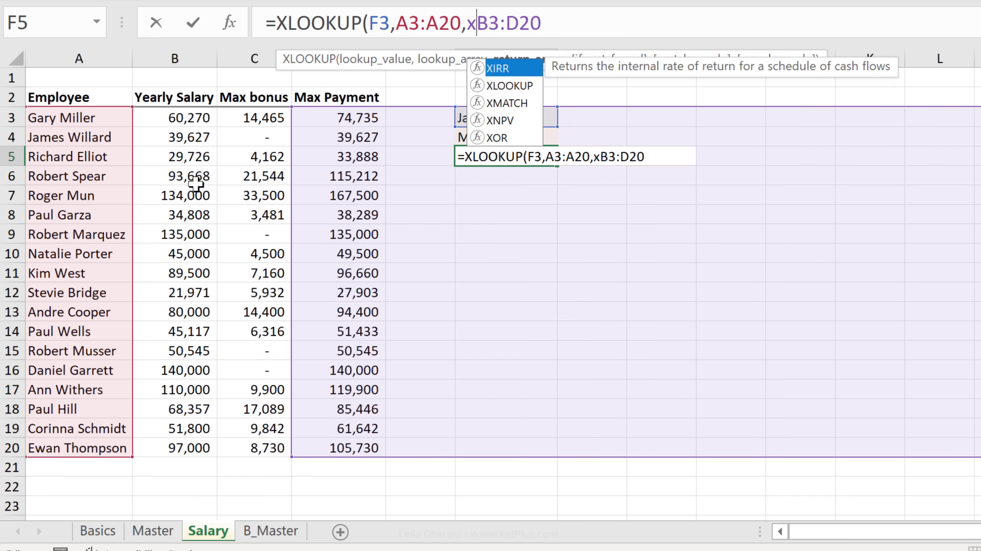
type("lo")
key("Tab")
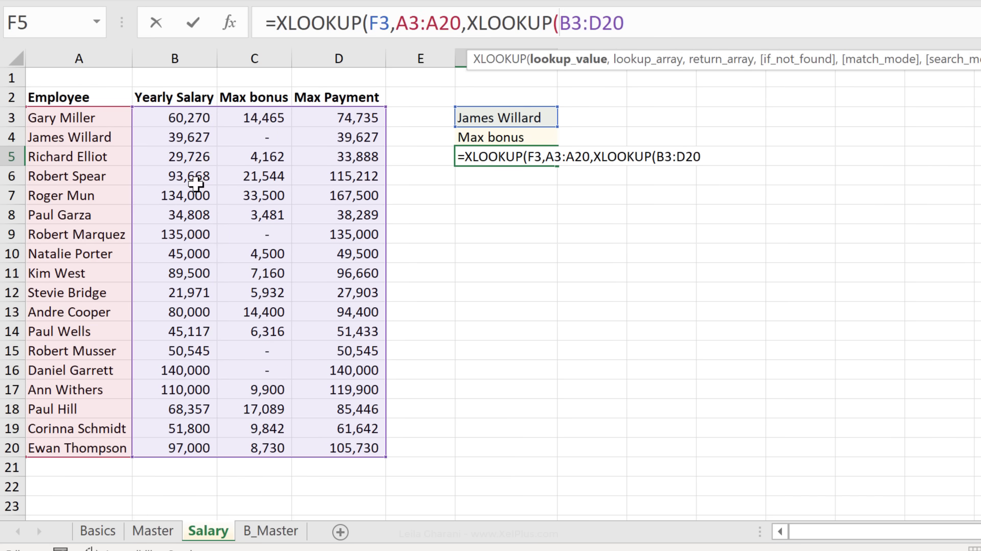
left_click(507, 138)
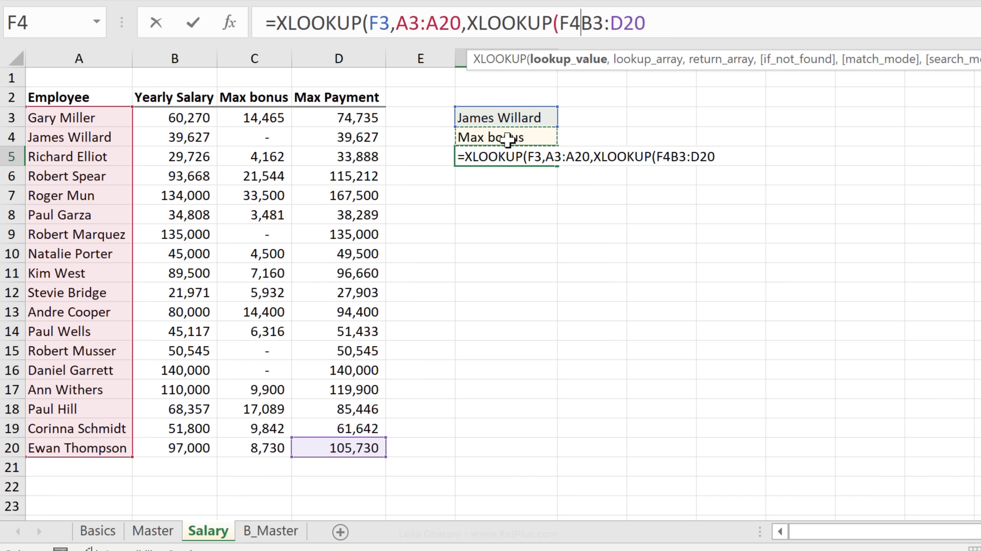
type(",")
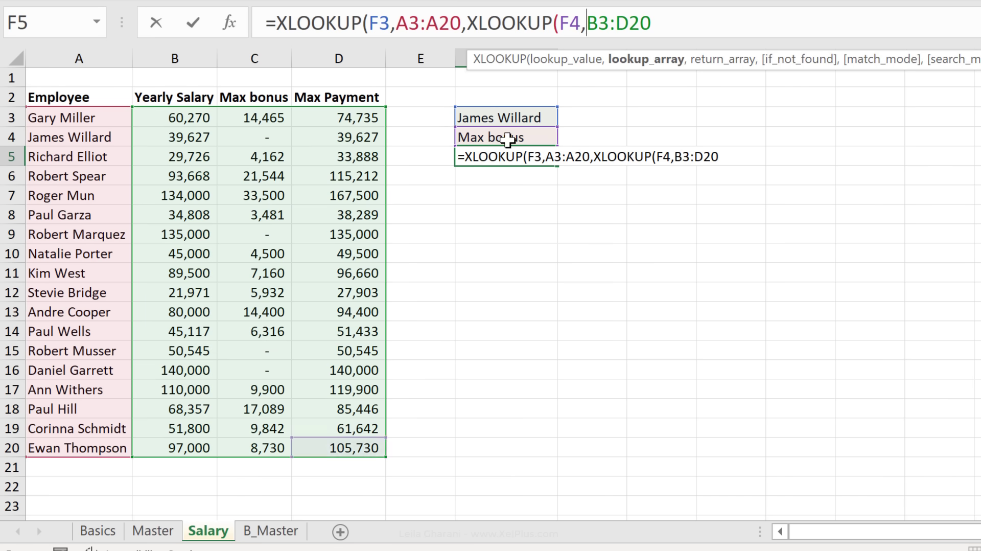
left_click_drag(166, 97, 373, 97)
type(",B")
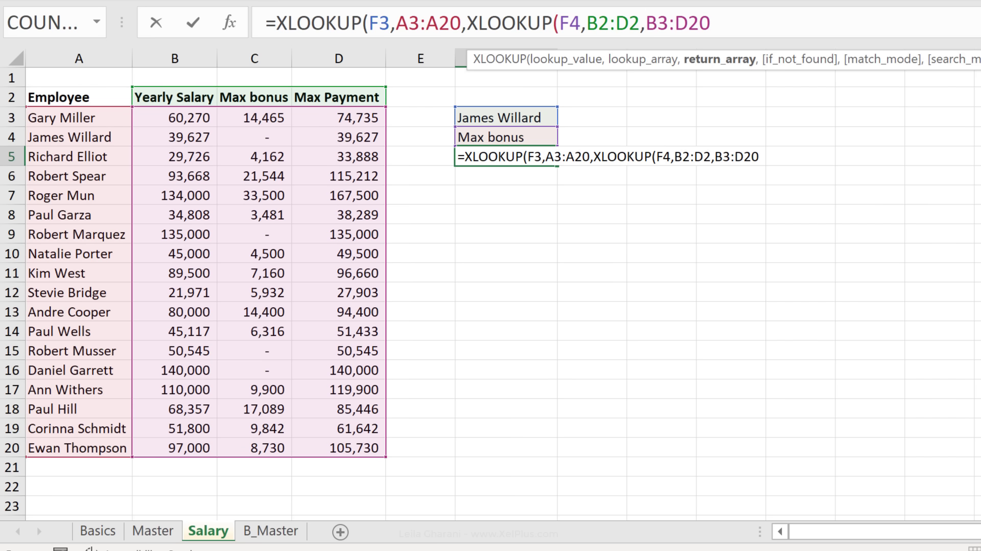
type(")")
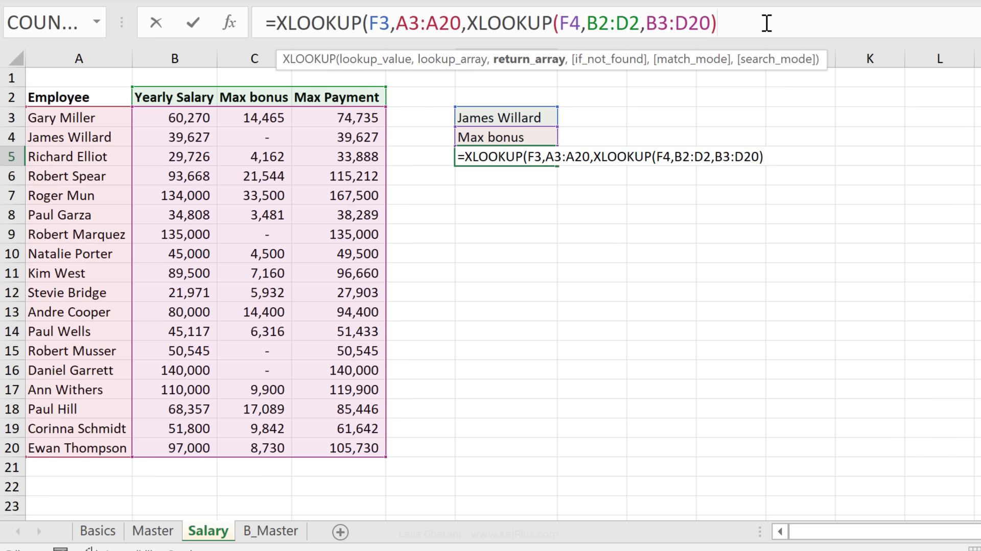
type(")")
key("ctrl+Return")
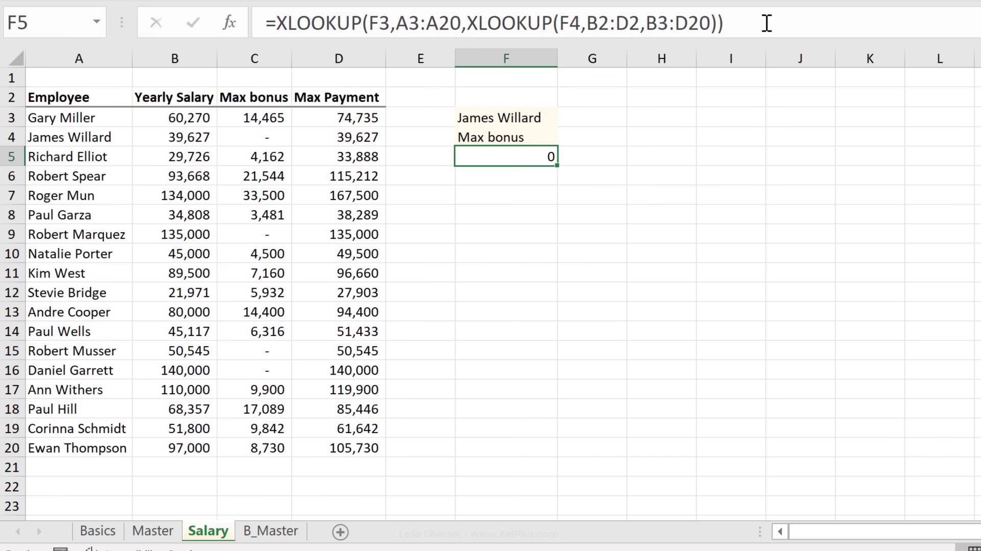
Change the heading selected in F4's validation list to Yearly Salary
left_click(521, 139)
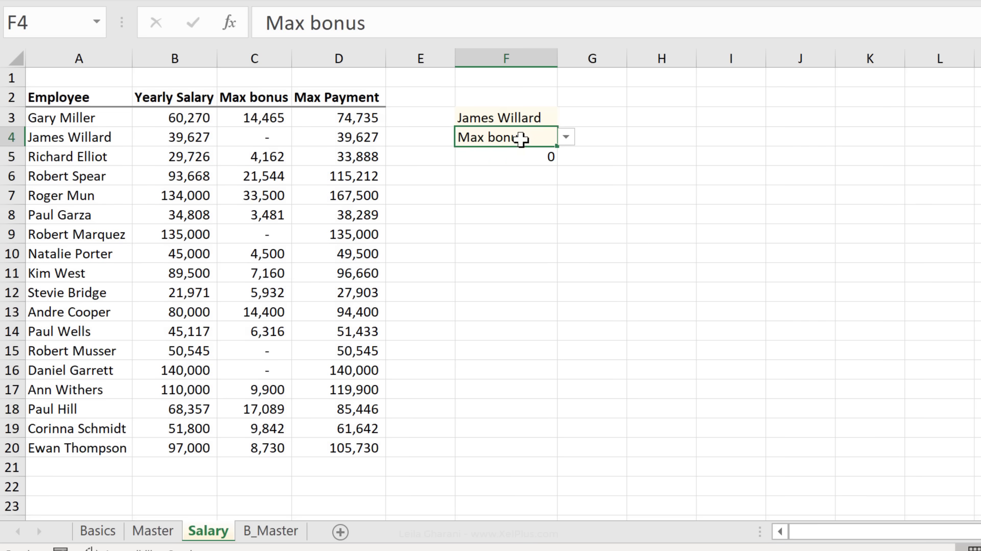
left_click(492, 153)
left_click(499, 136)
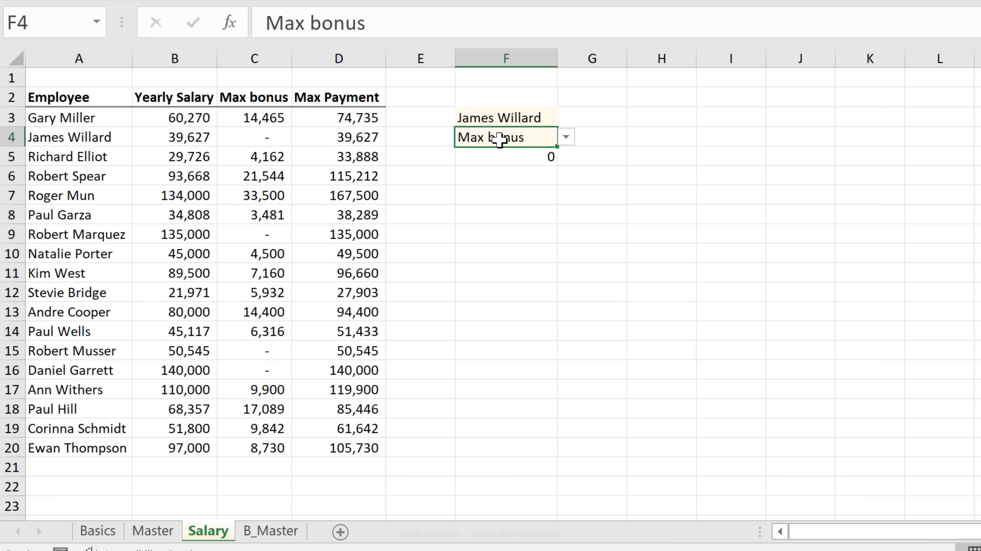
left_click(565, 137)
left_click(510, 155)
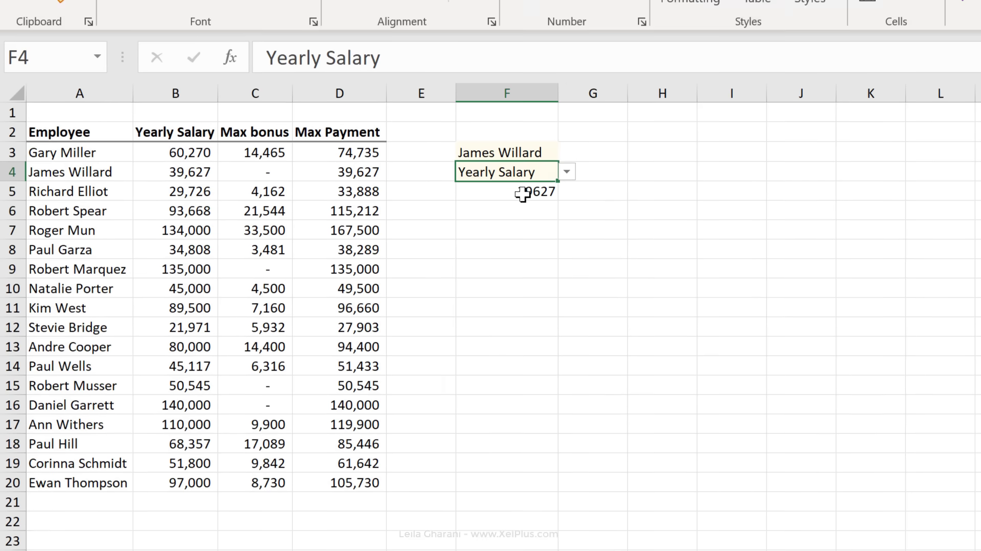
Copy the number formatting of B4 onto the XLOOKUP result in F5 with Format Painter
left_click(521, 156)
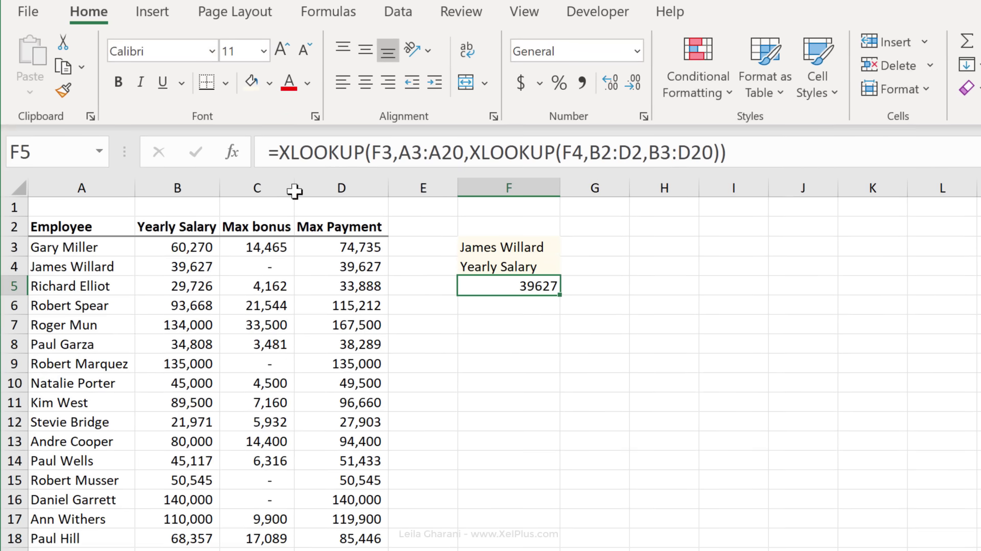
left_click(182, 260)
left_click(62, 92)
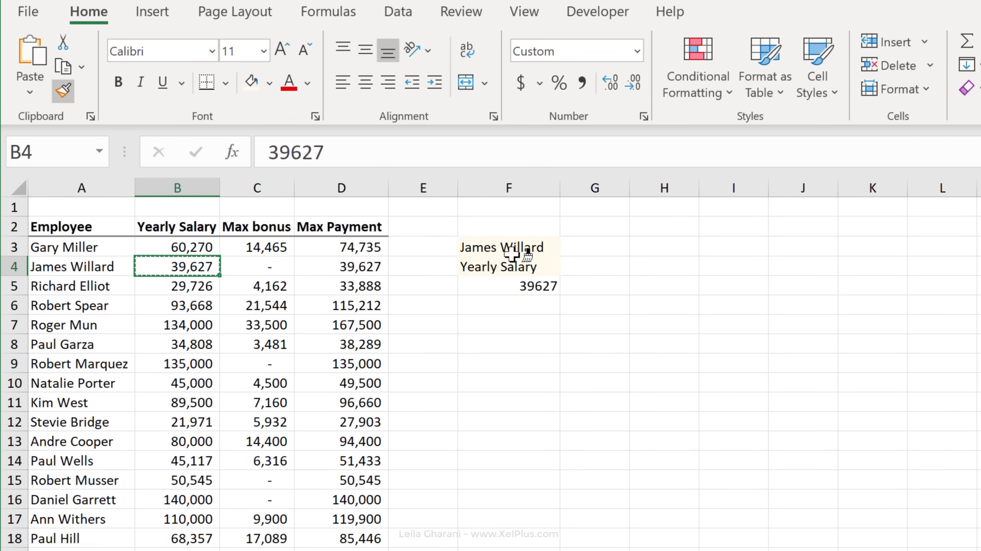
left_click(511, 286)
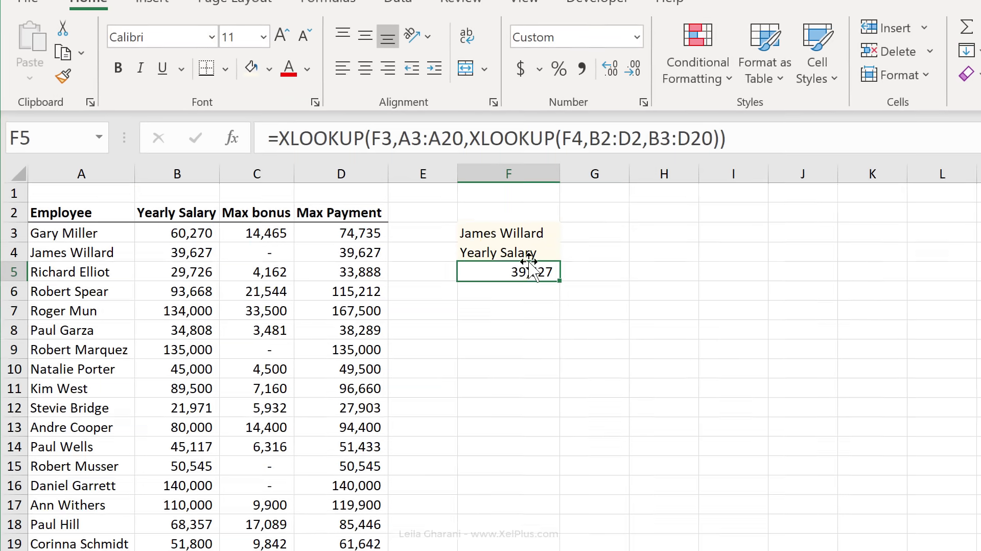
Choose the employee from A8 in the validation list of F3
left_click(536, 235)
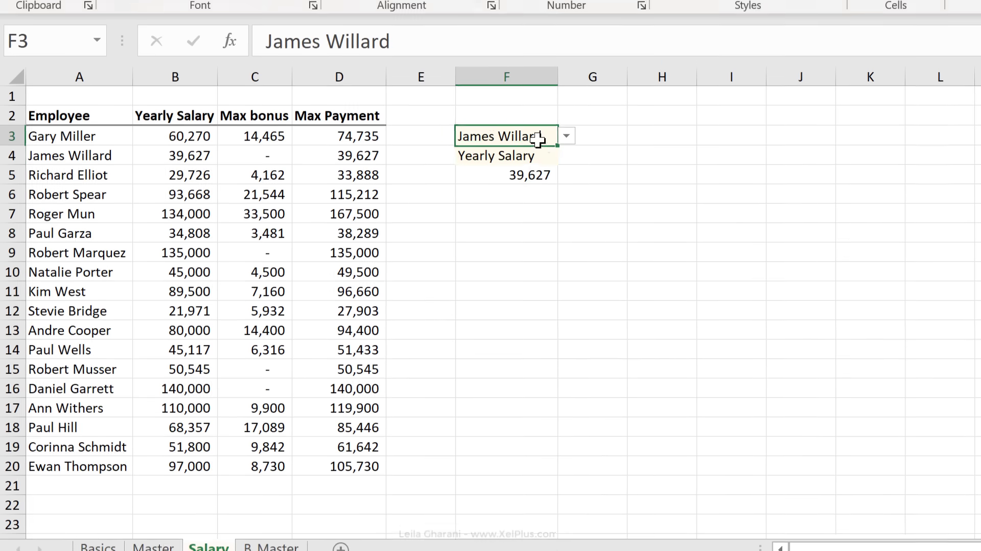
left_click(569, 234)
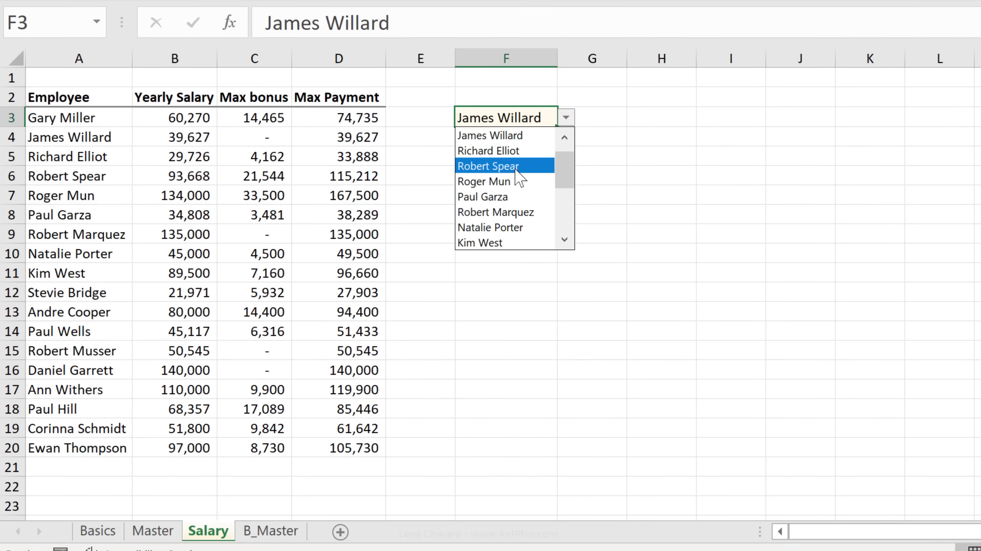
left_click(523, 197)
left_click(521, 162)
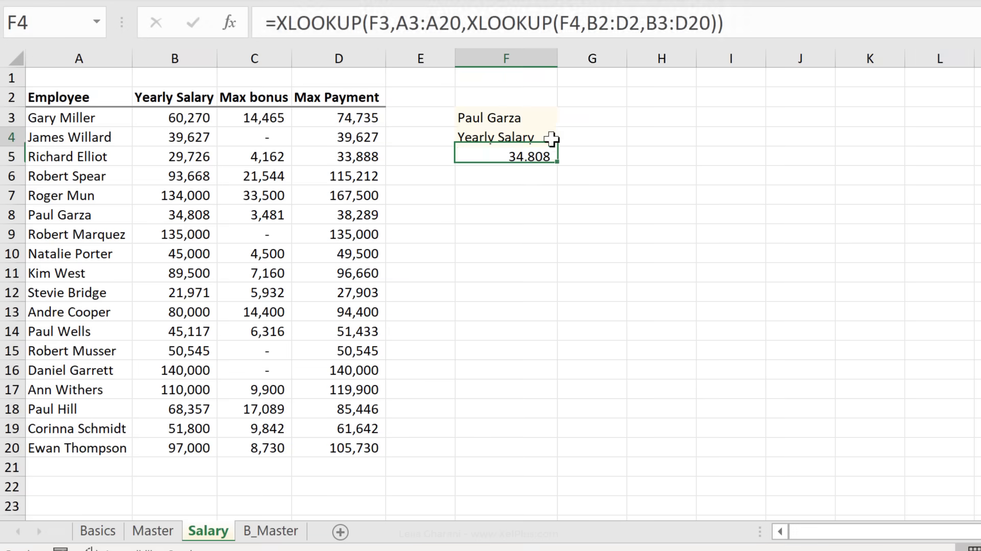
Choose Max Payment in F4's validation list, and compare the lookup result in F5 with D8
left_click(551, 138)
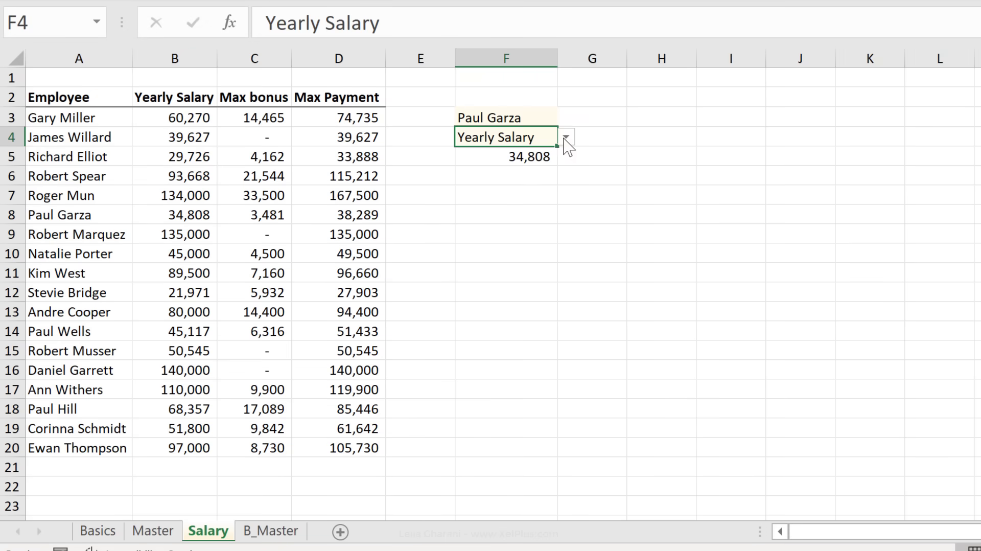
left_click(566, 138)
left_click(512, 187)
left_click(514, 163)
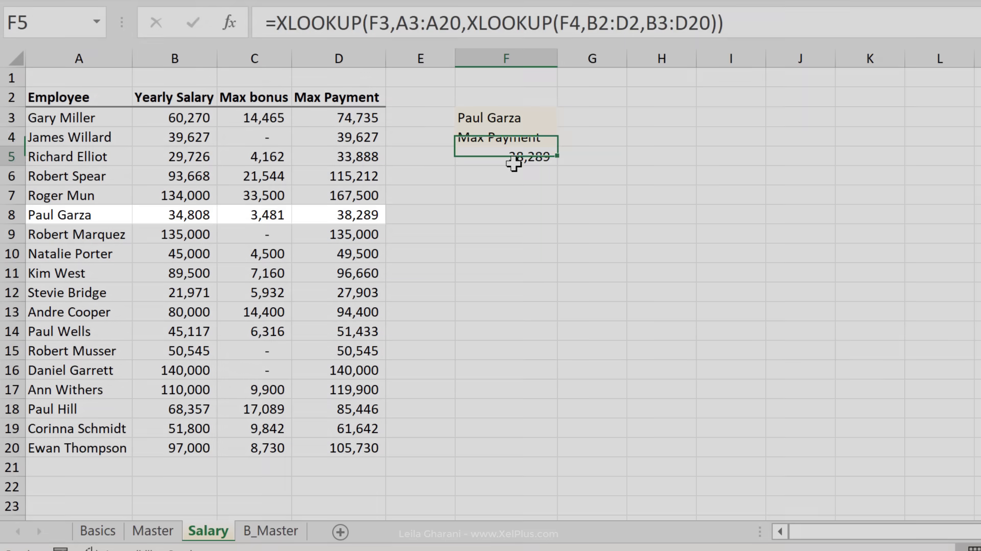
left_click(367, 218)
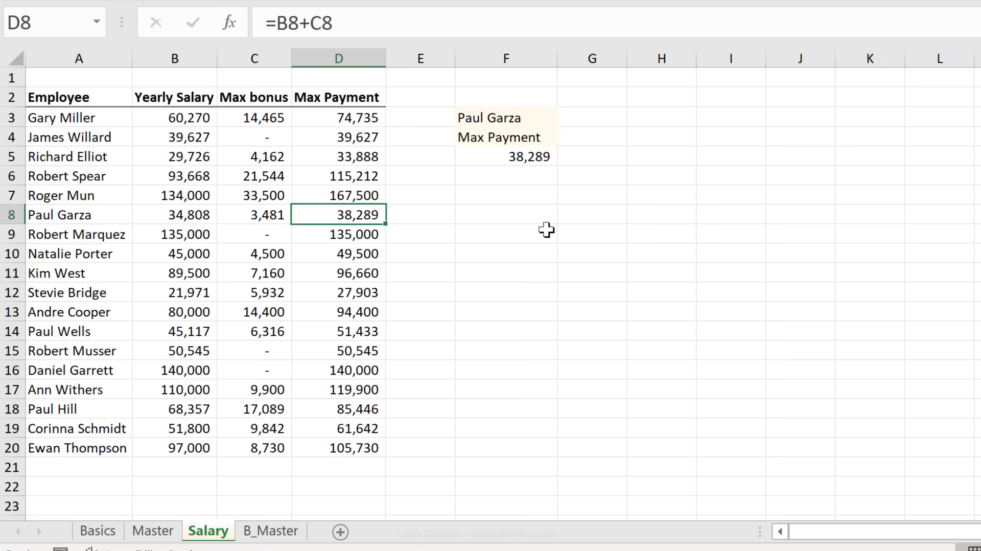
left_click(523, 157)
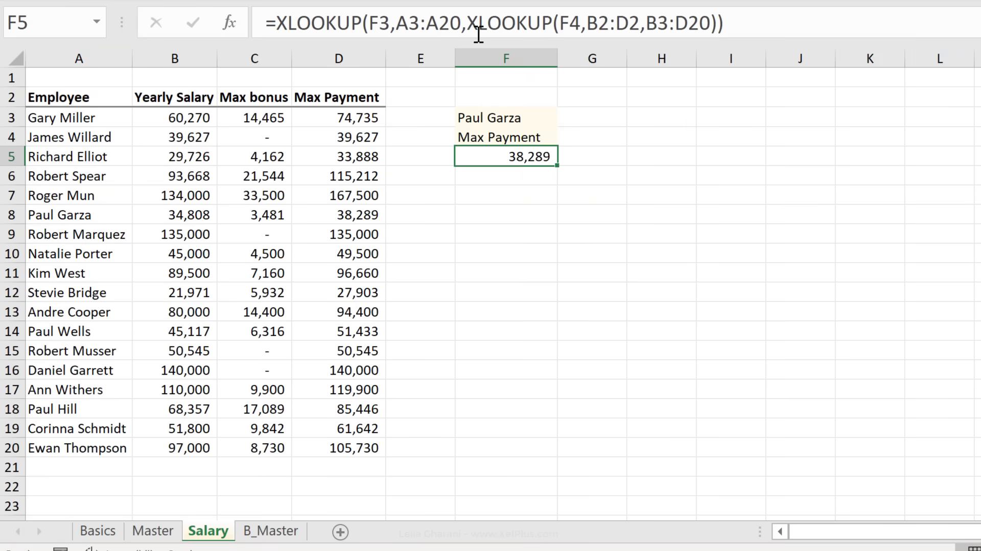
Evaluate the nested XLOOKUP within F5's formula to inspect its returned array, and restore the original expression
left_click_drag(469, 24, 723, 29)
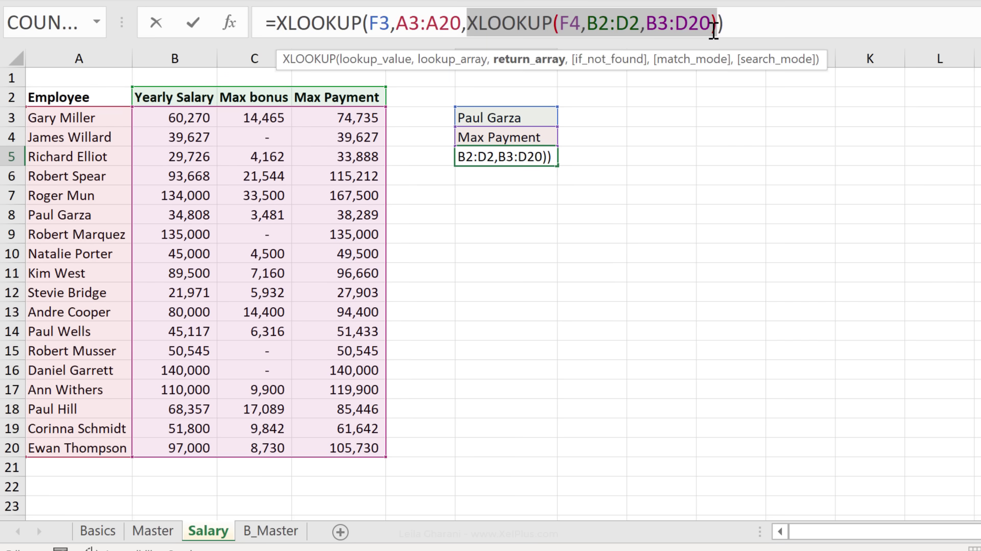
key("F9")
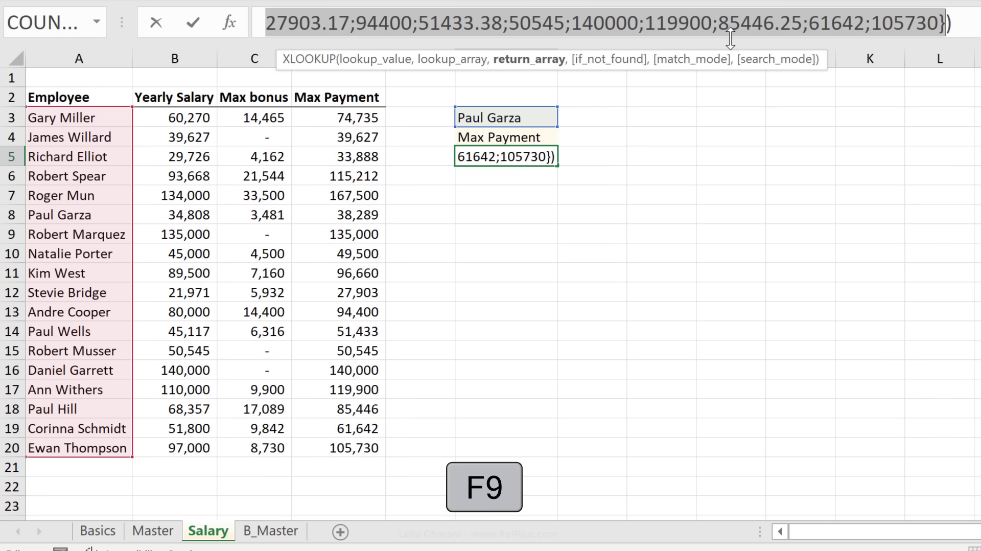
left_click_drag(730, 38, 731, 95)
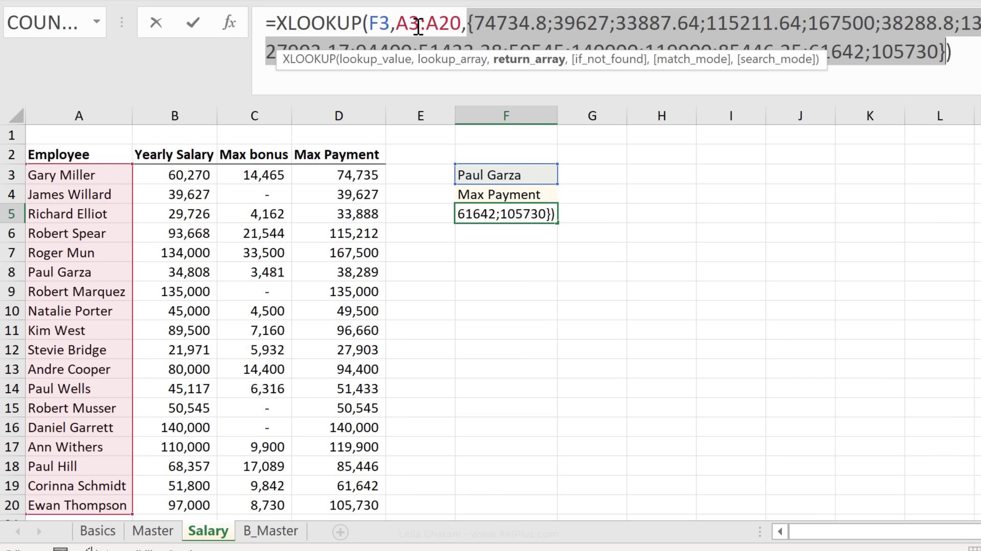
key("ctrl+z")
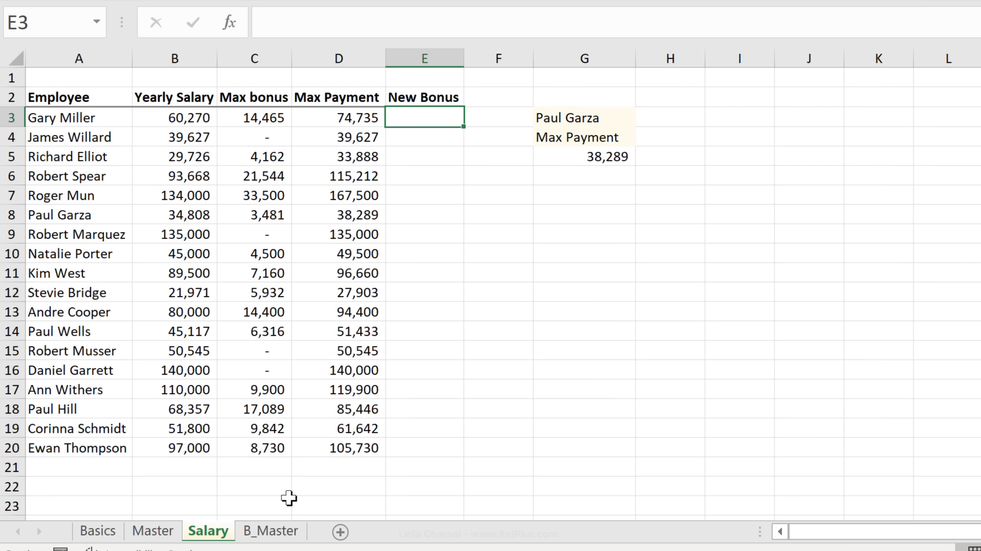
Examine the salary thresholds and bonus rates of the New Bonus Scheme table on the B_Master sheet
left_click(264, 534)
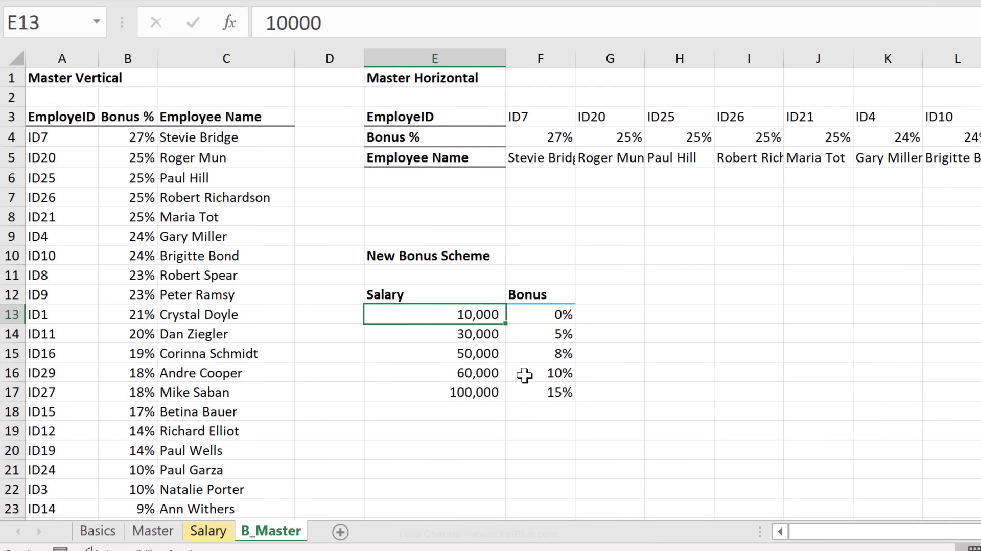
left_click(472, 336)
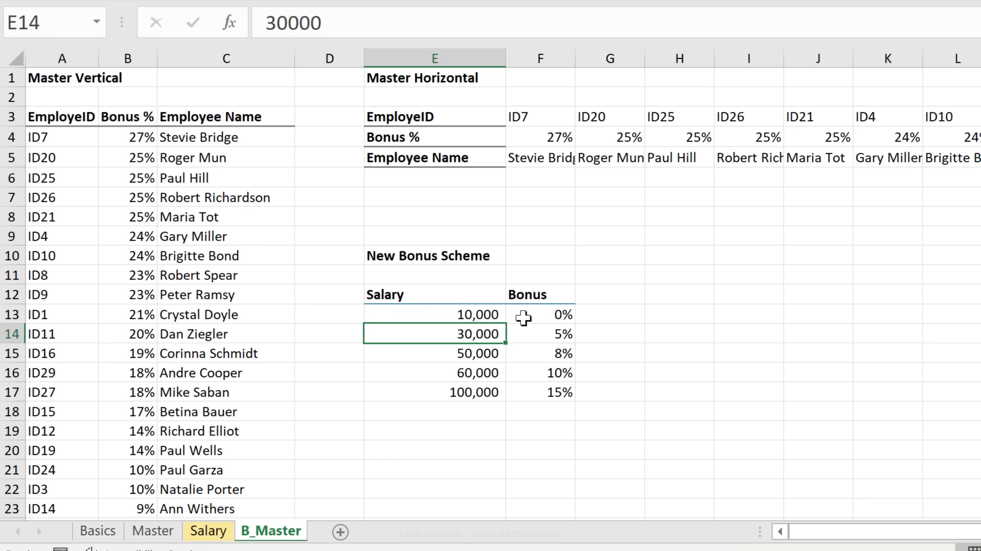
left_click(480, 355)
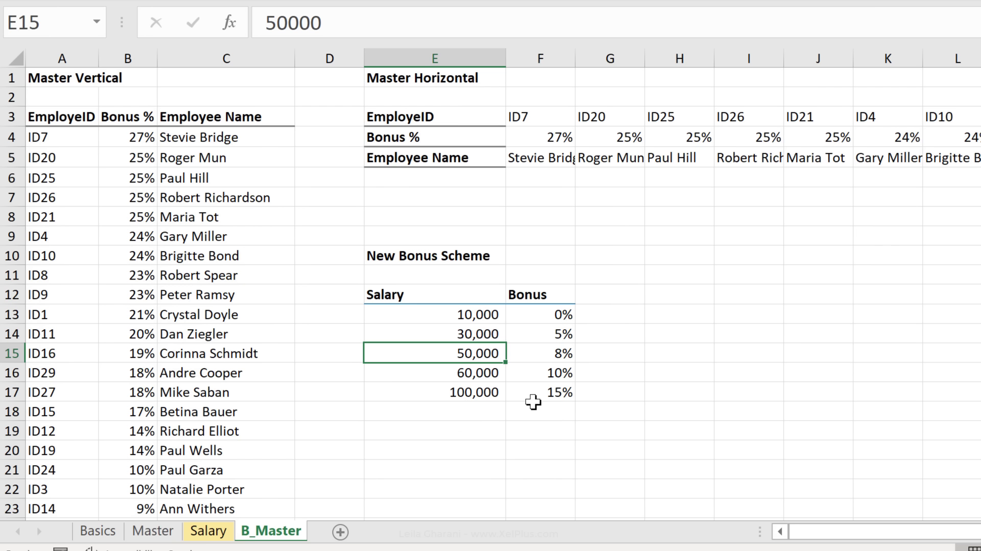
Start an XLOOKUP formula in E3 of the Salary sheet with the yearly salary in B3 as lookup value
left_click(205, 534)
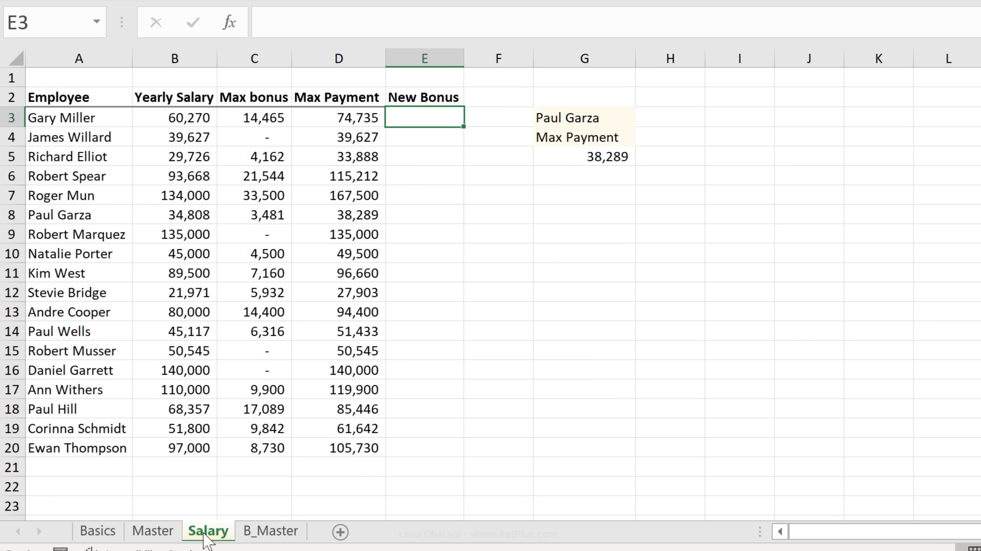
key("F2")
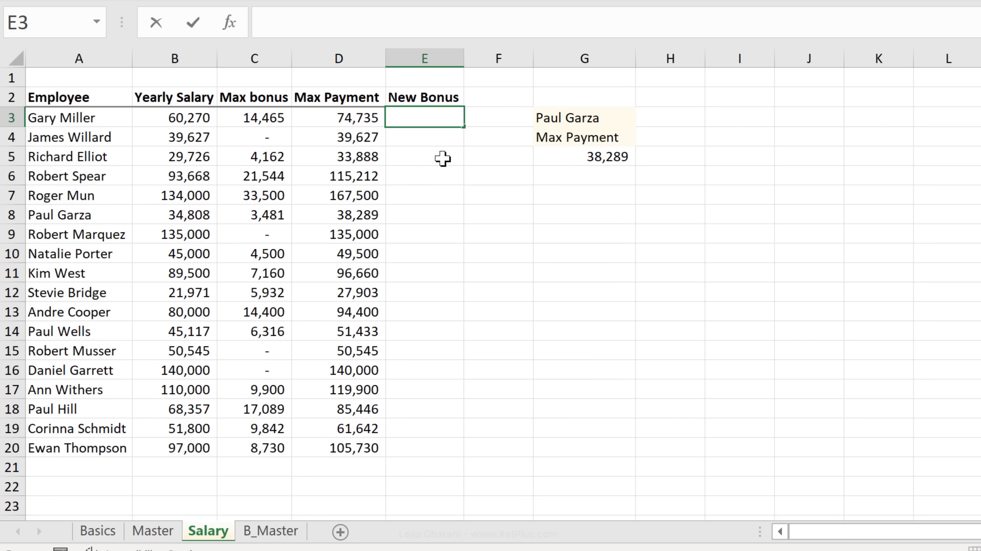
type("=x")
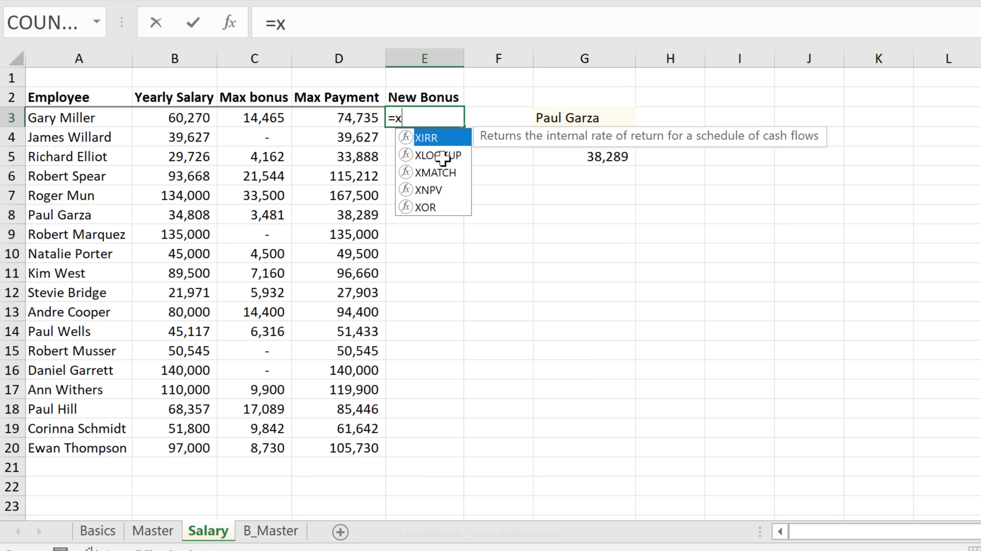
double_click(443, 156)
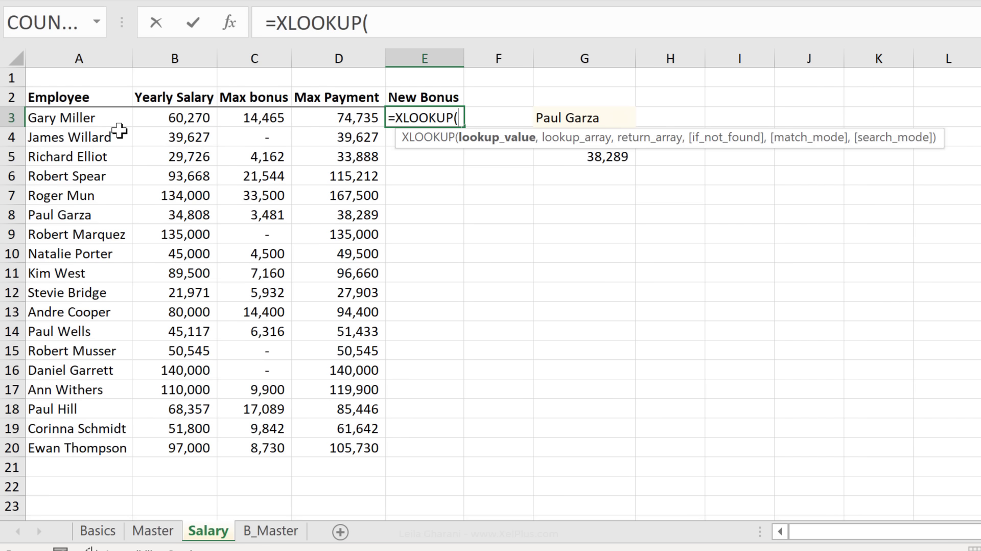
left_click(151, 121)
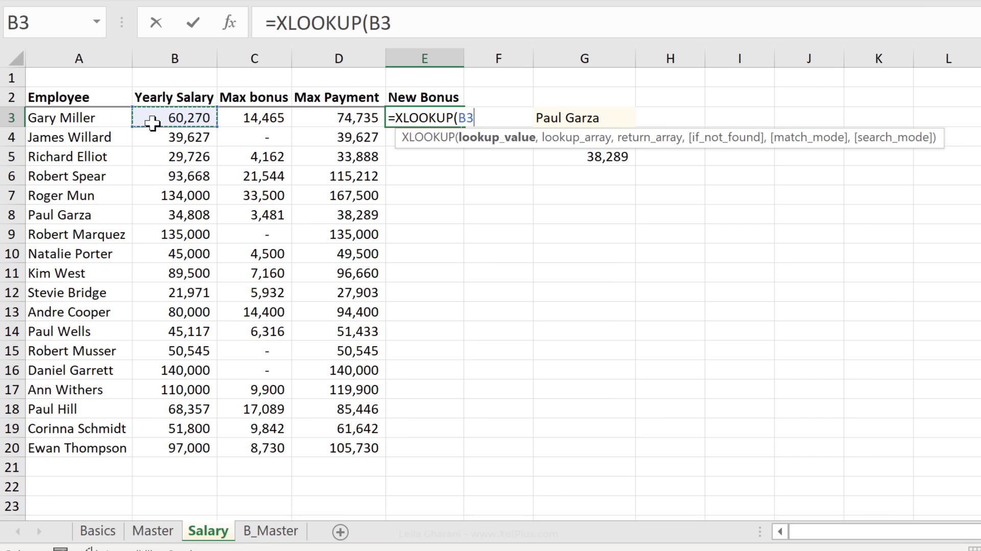
type(",")
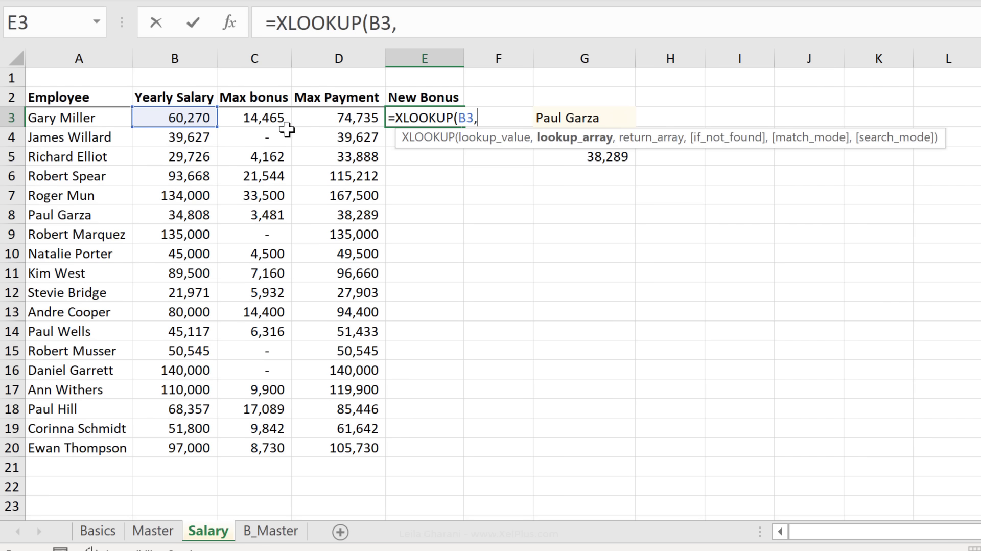
Add B_Master!$E$13:$E$17 as lookup array and B_Master!$F$13:$F$17 as return array, both as absolute references
left_click(277, 531)
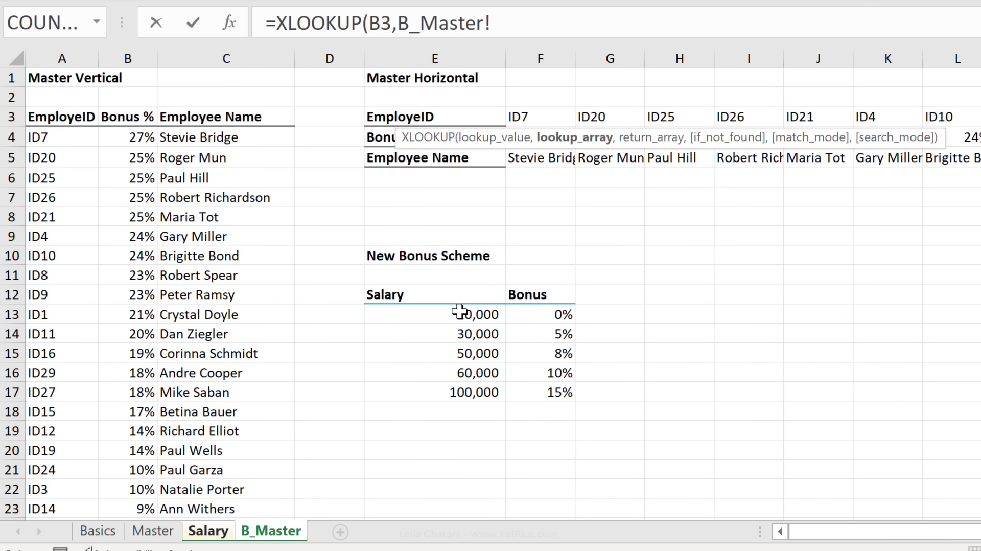
left_click_drag(459, 312, 456, 392)
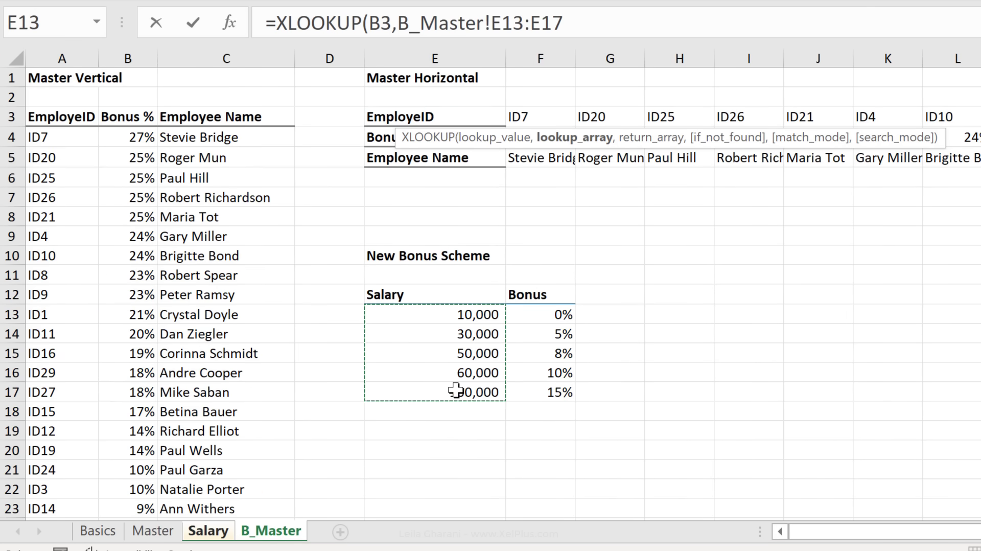
key("F4")
type(",")
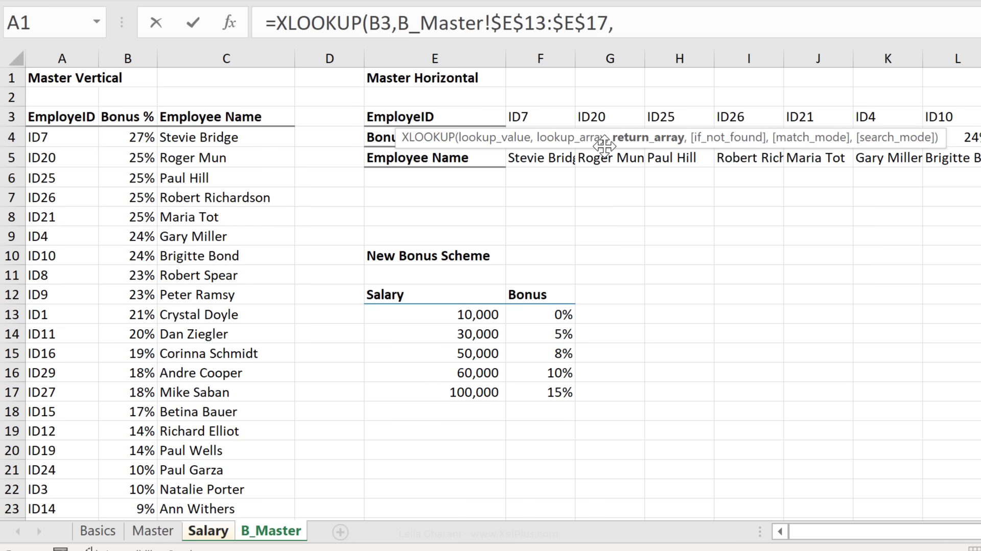
left_click_drag(605, 145, 612, 66)
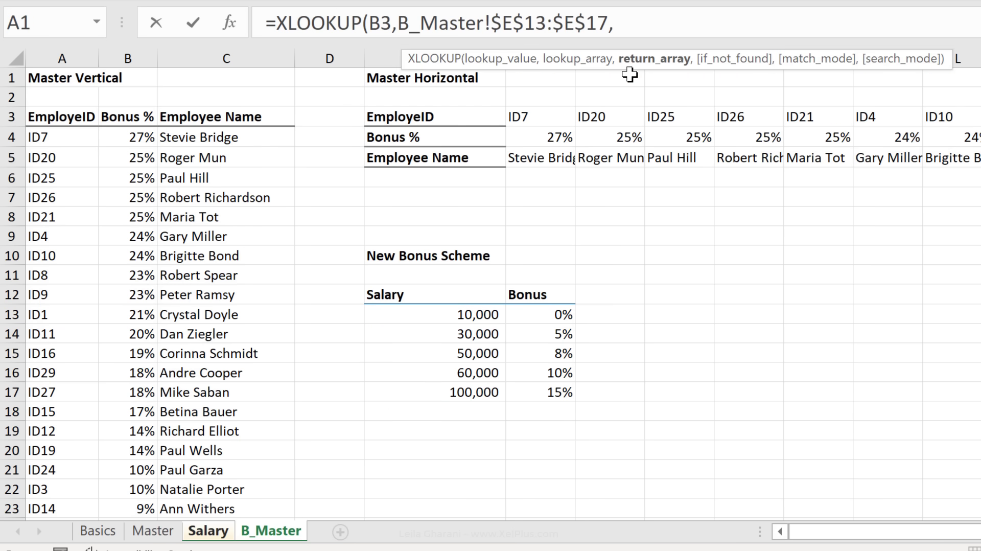
left_click_drag(552, 313, 543, 395)
key("F4")
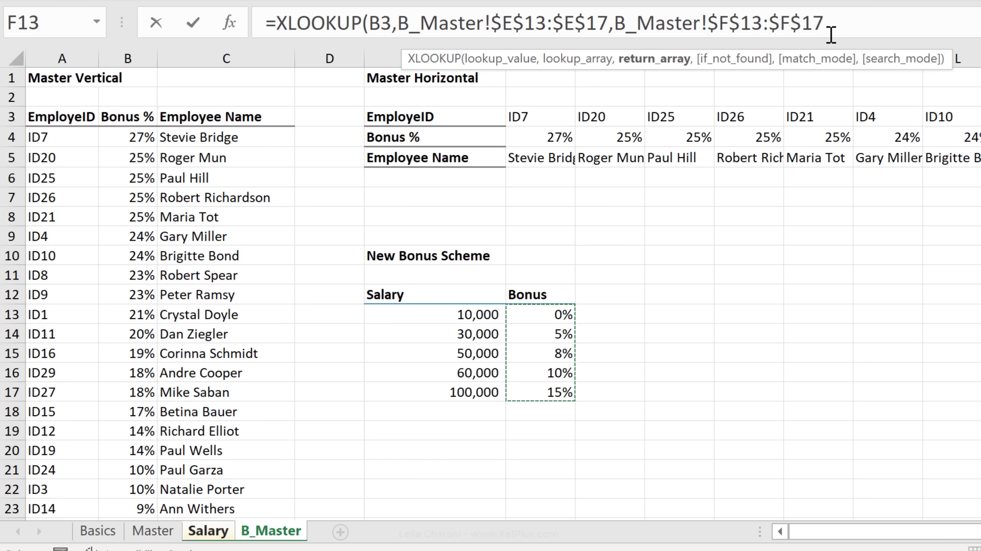
Leave the if_not_found argument empty, set the match mode to -1 (exact match or next smaller item), and complete the formula
type(",")
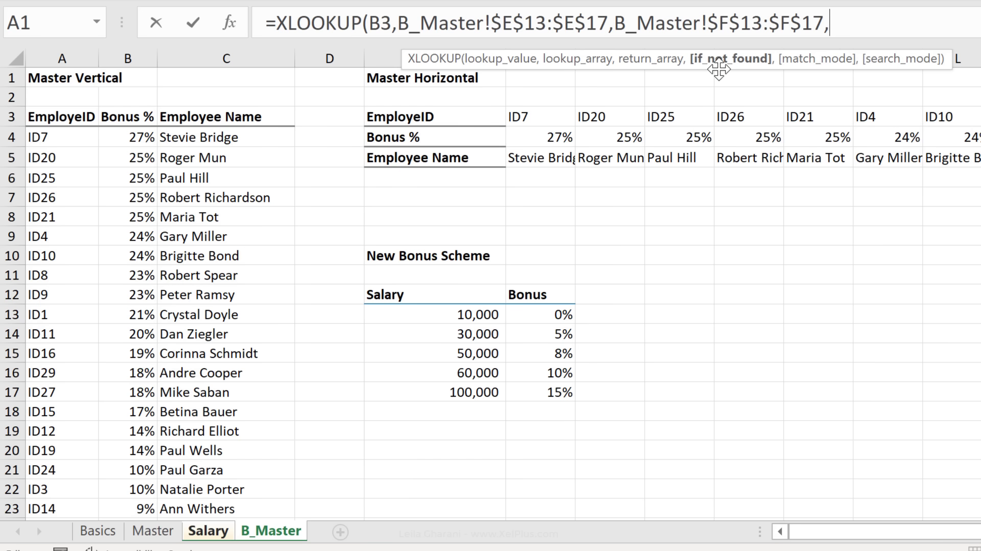
type(",")
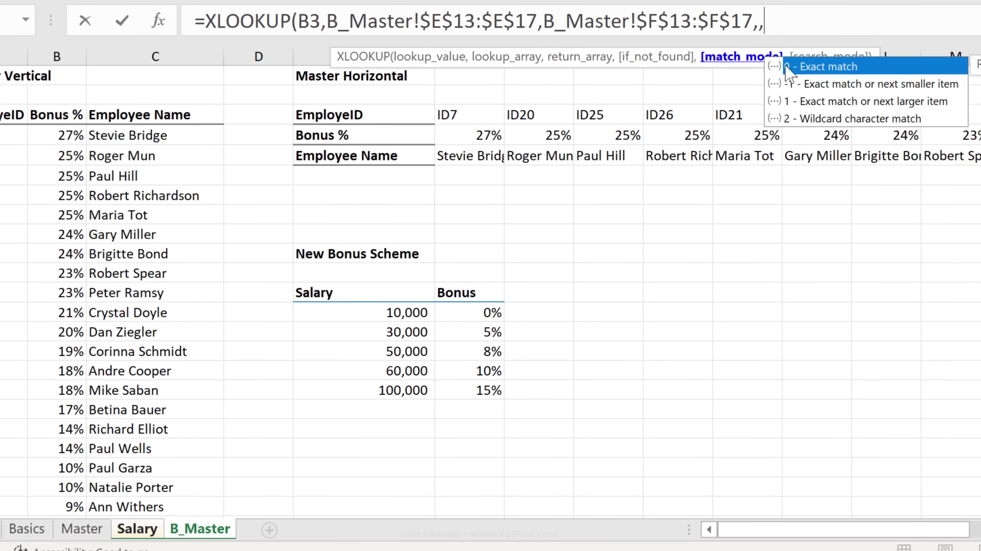
double_click(824, 85)
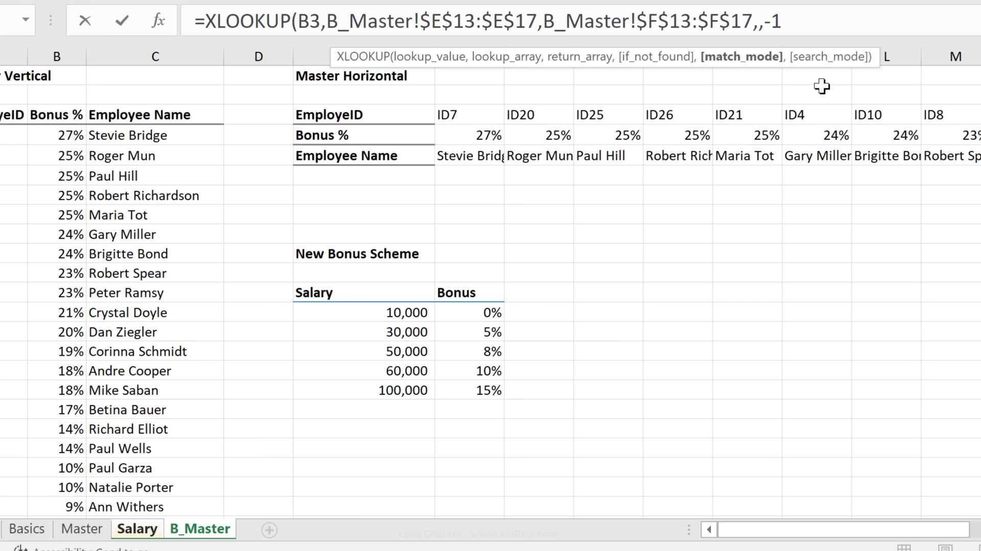
type(")")
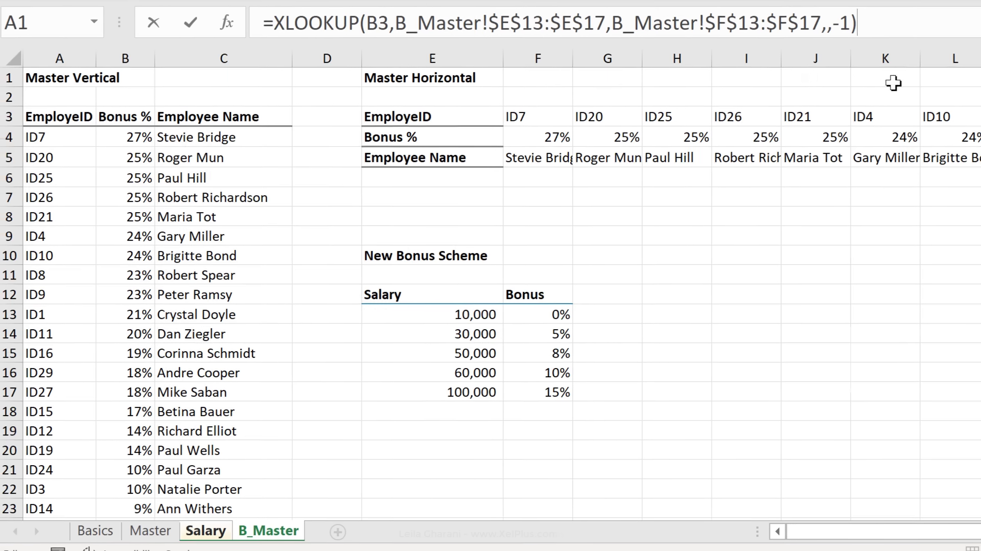
key("Return")
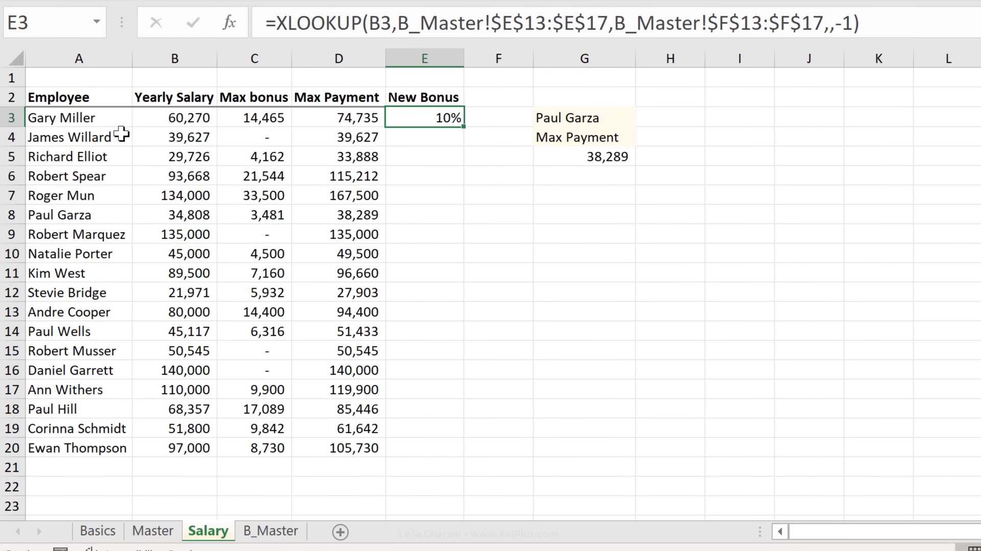
Compare the yearly salary in B3 with the 60,000 and 100,000 brackets of the New Bonus Scheme on B_Master
left_click(183, 128)
left_click(187, 121)
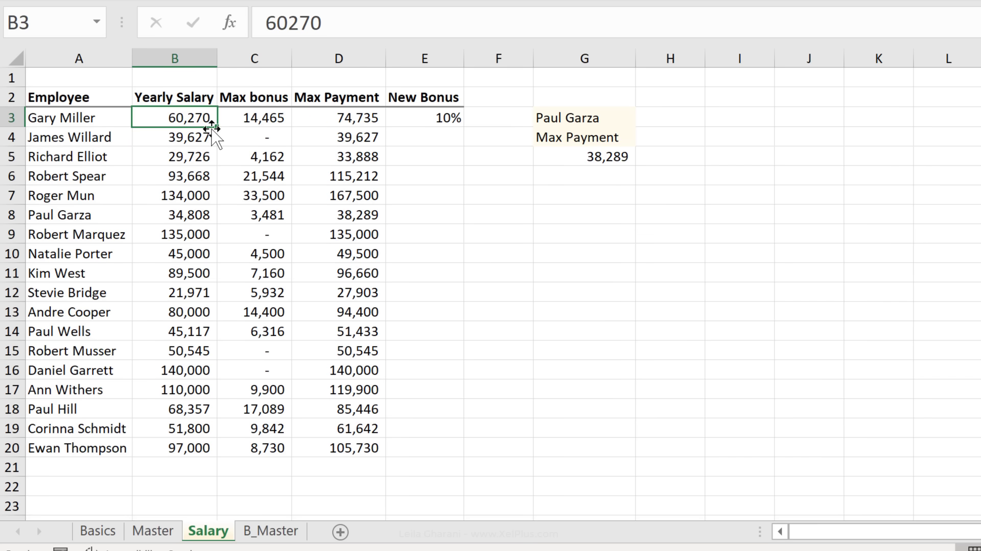
left_click(270, 531)
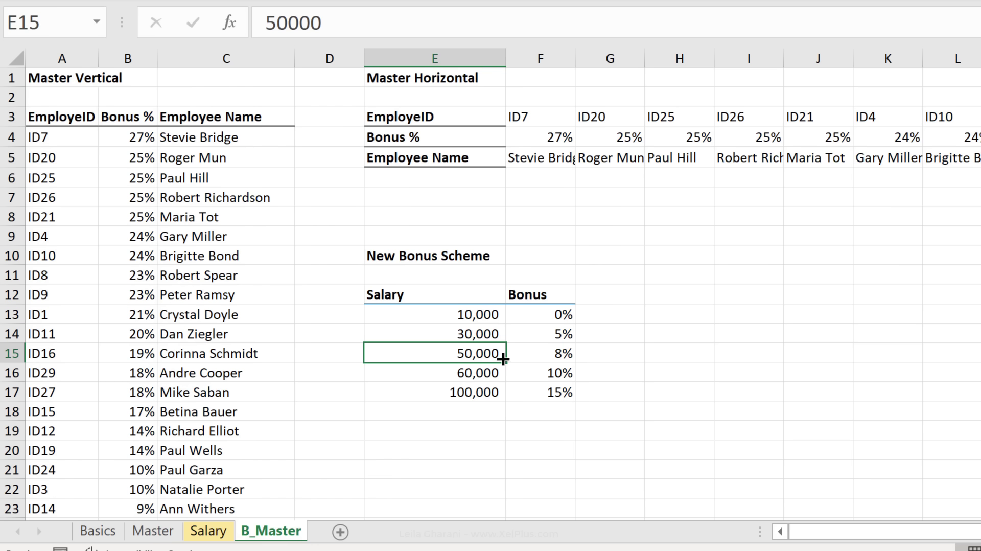
left_click(485, 371)
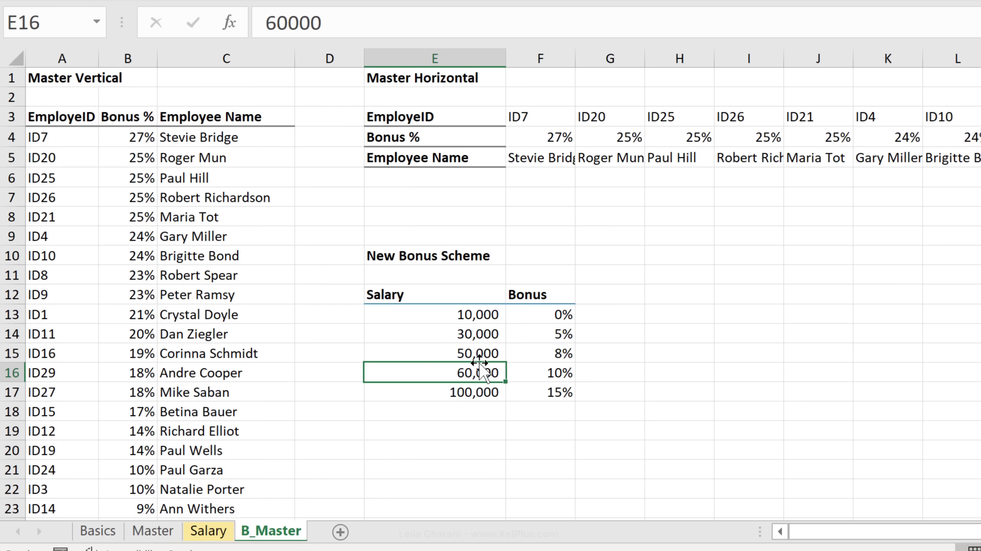
left_click(543, 372)
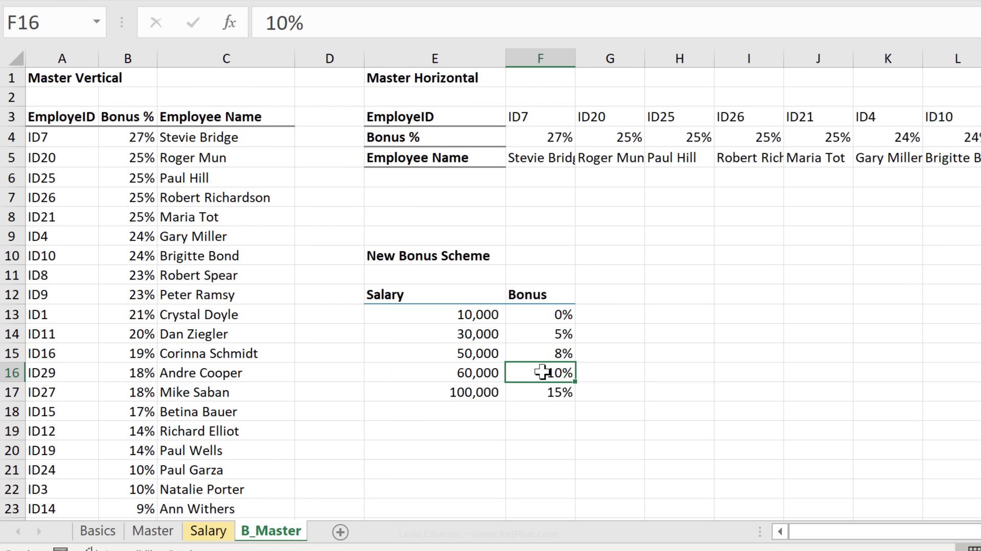
left_click_drag(455, 369, 461, 390)
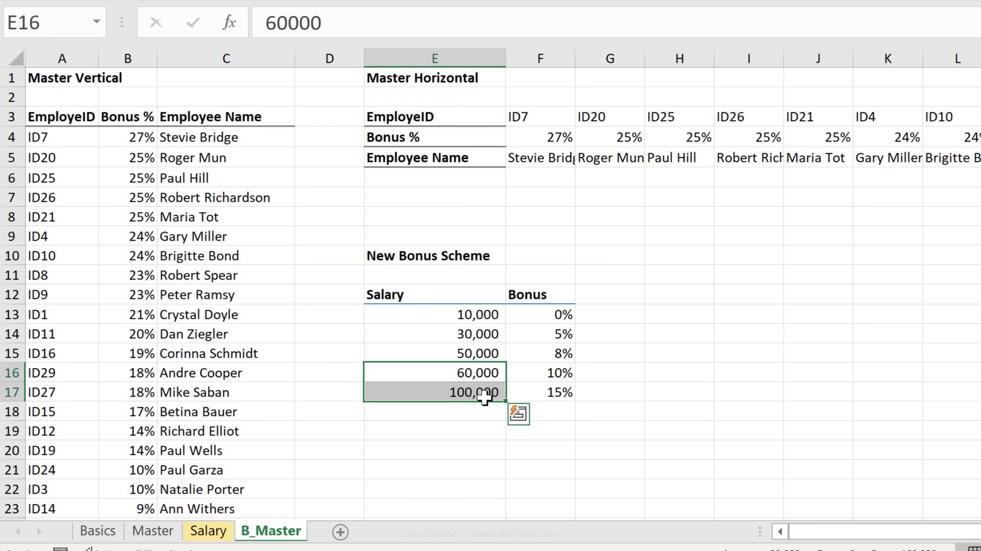
left_click(517, 374)
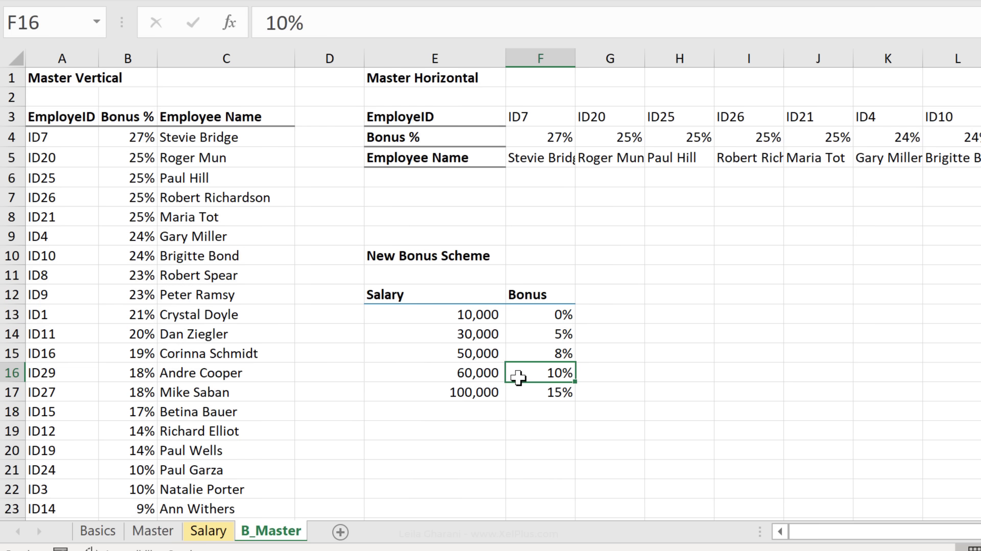
left_click(482, 396)
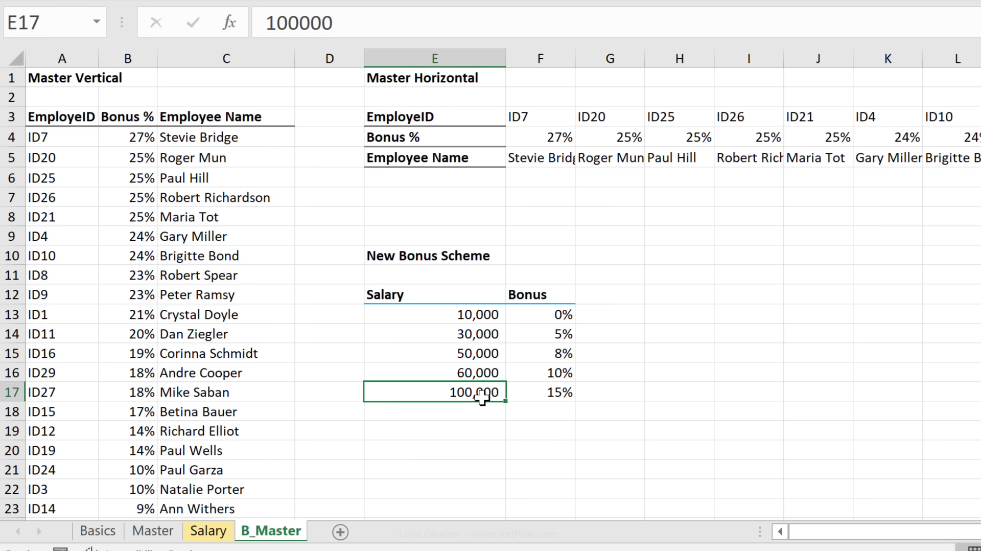
Fill the New Bonus formula from E3 down to E20 on the Salary sheet
left_click(220, 532)
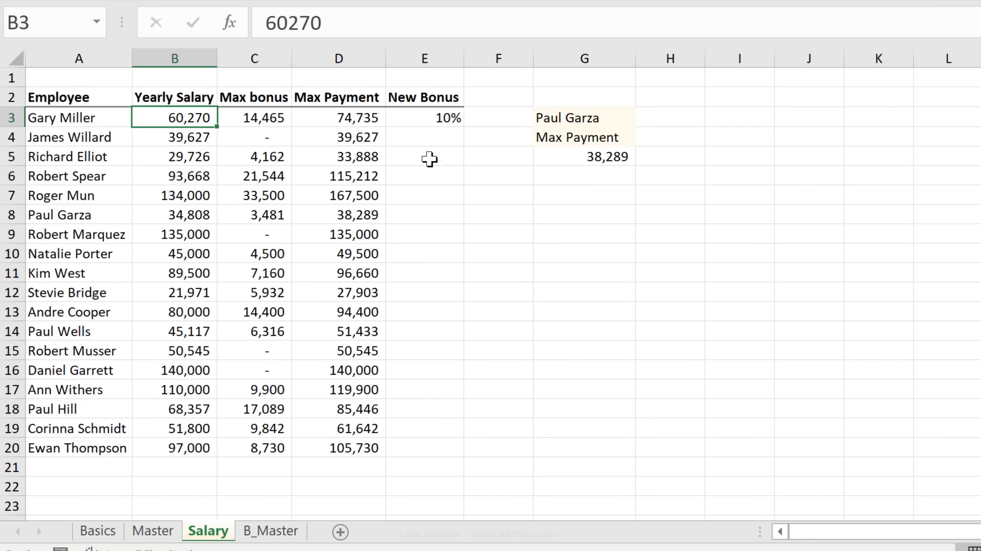
left_click(425, 117)
double_click(465, 127)
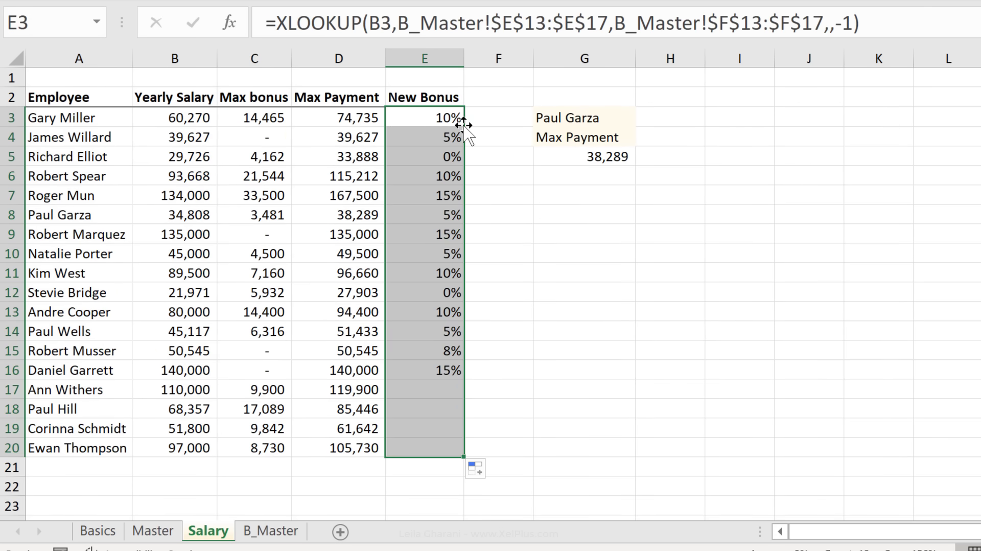
Check the New Bonus rate in E7 and the yearly salaries above 100,000 in B7, B9 and B16:B17
left_click(403, 200)
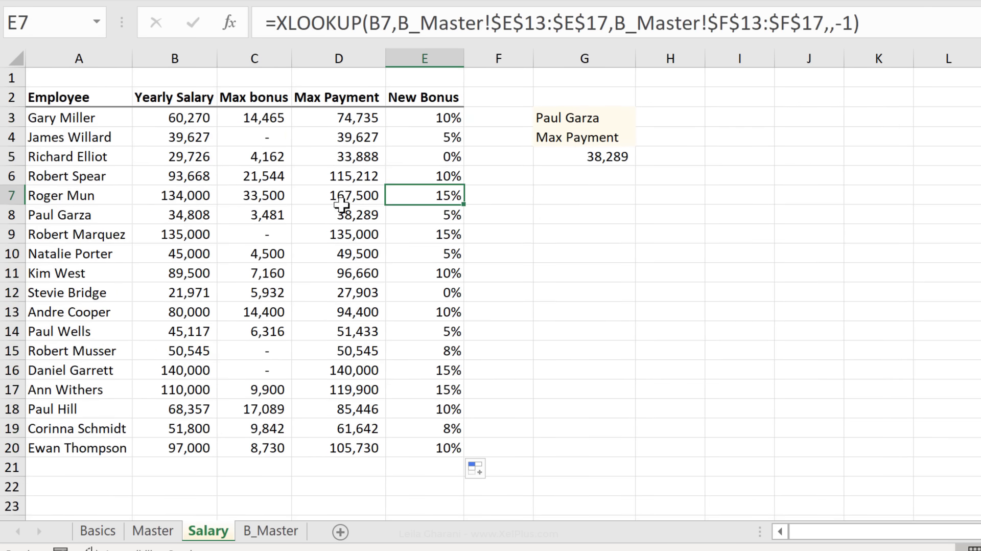
left_click(169, 194)
left_click(171, 234)
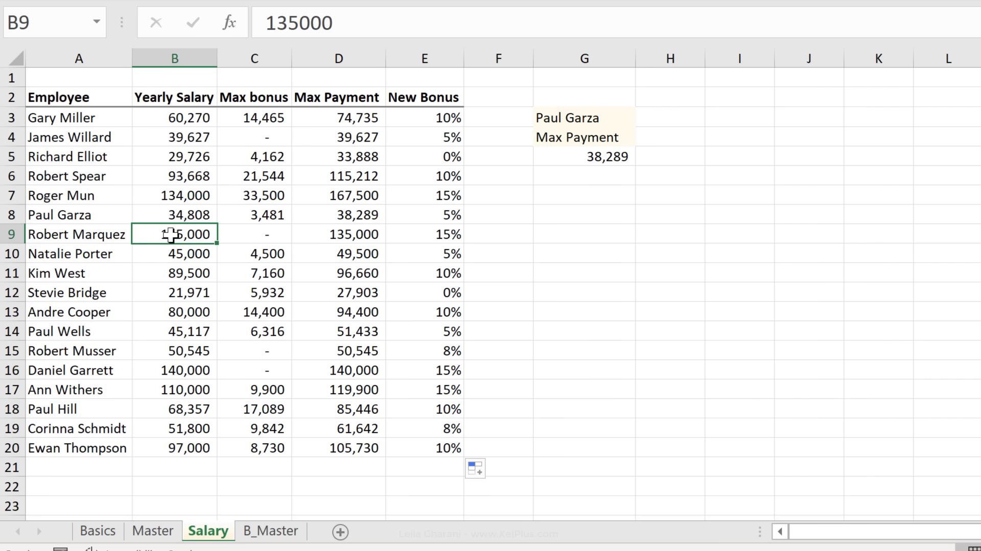
left_click_drag(171, 370, 172, 380)
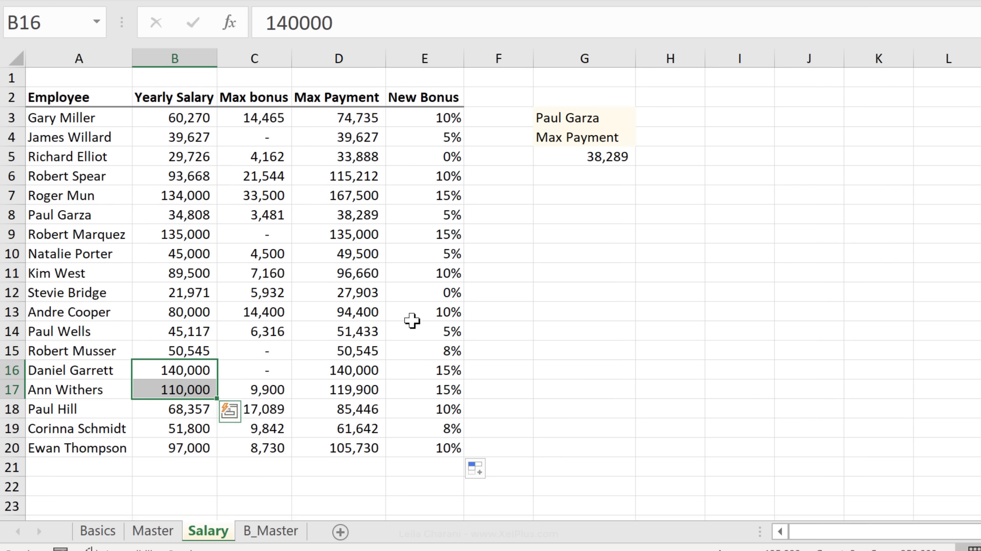
Multiply the XLOOKUP result in the New Bonus formula in E3 by the yearly salary in B3
left_click(429, 254)
left_click(424, 118)
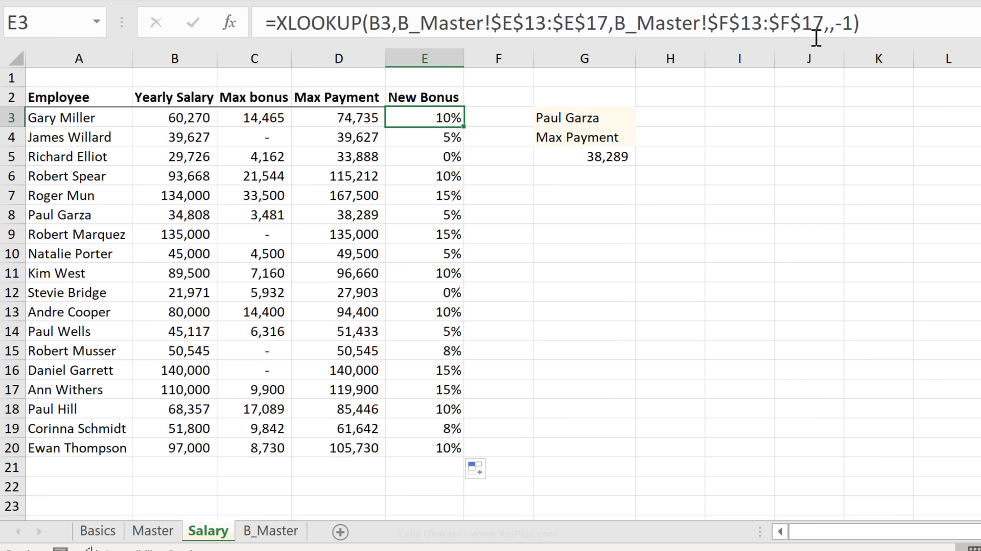
left_click(871, 27)
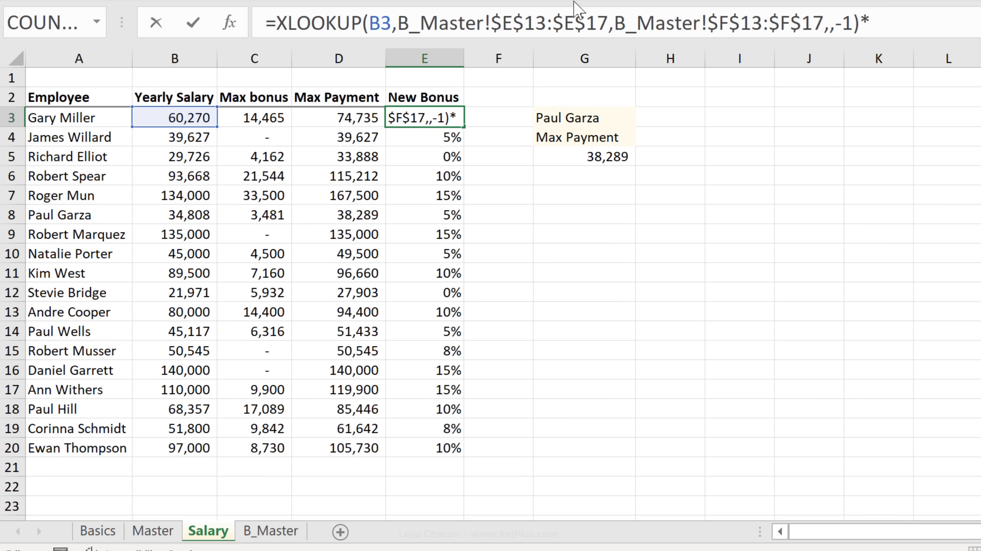
left_click(189, 116)
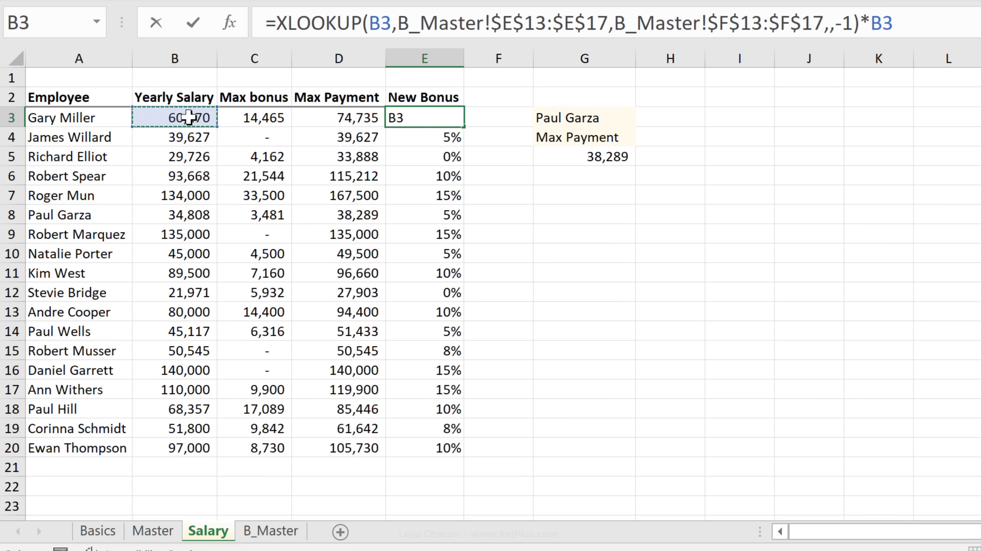
key("ctrl+Return")
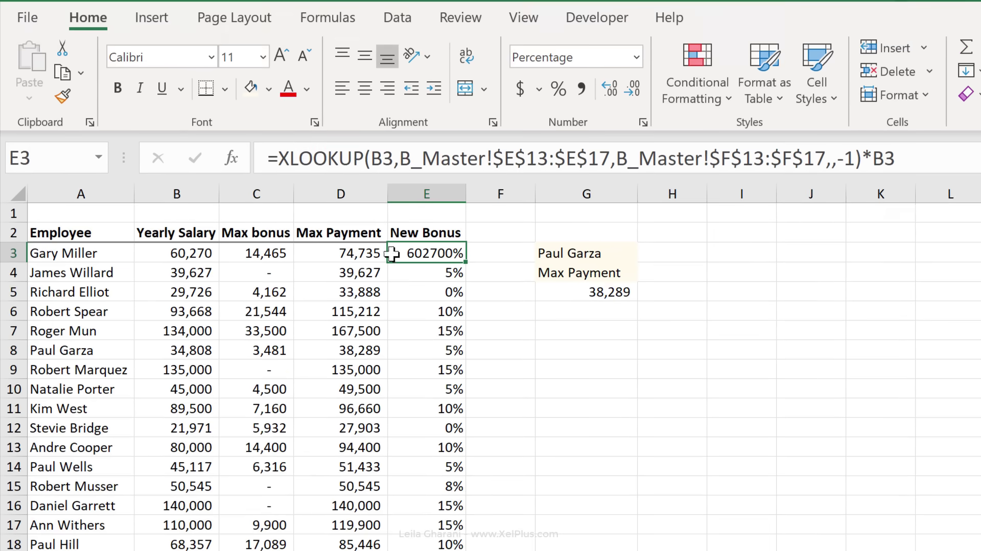
Copy the number format of B3 onto E3 and fill the New Bonus formula down to E20
left_click(162, 247)
left_click(63, 95)
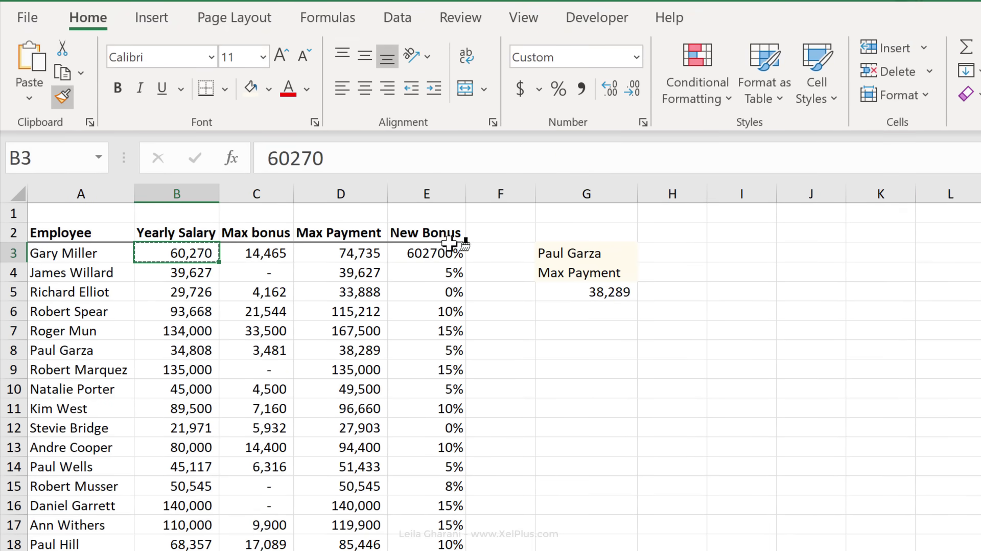
left_click(440, 250)
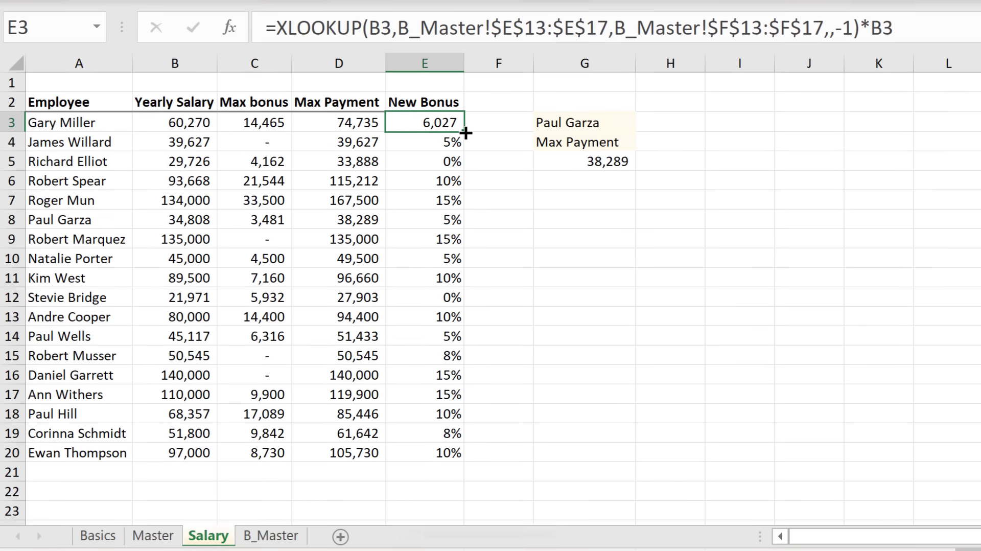
double_click(463, 127)
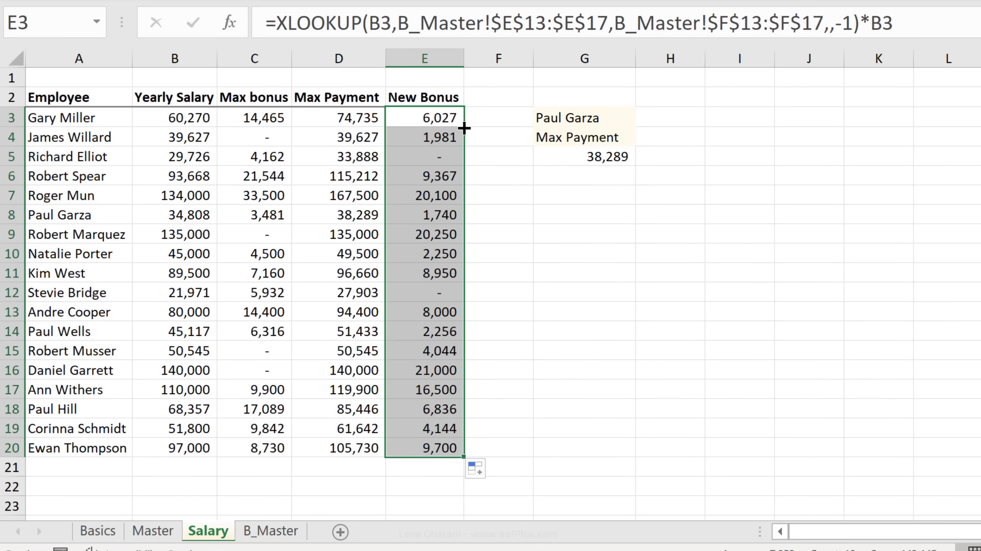
Clear the match_mode argument in the E3 XLOOKUP formula to examine the available match mode options
left_click(462, 124)
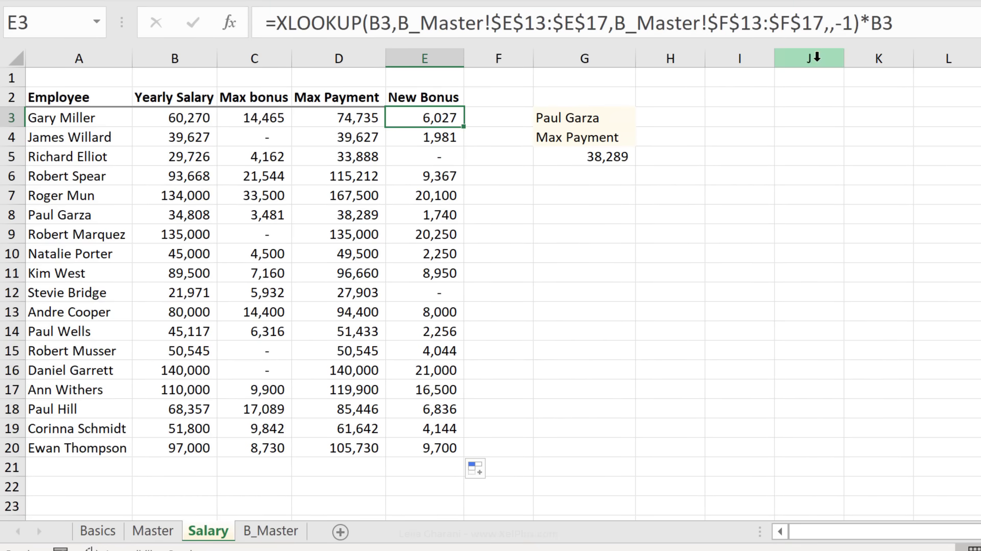
left_click(849, 30)
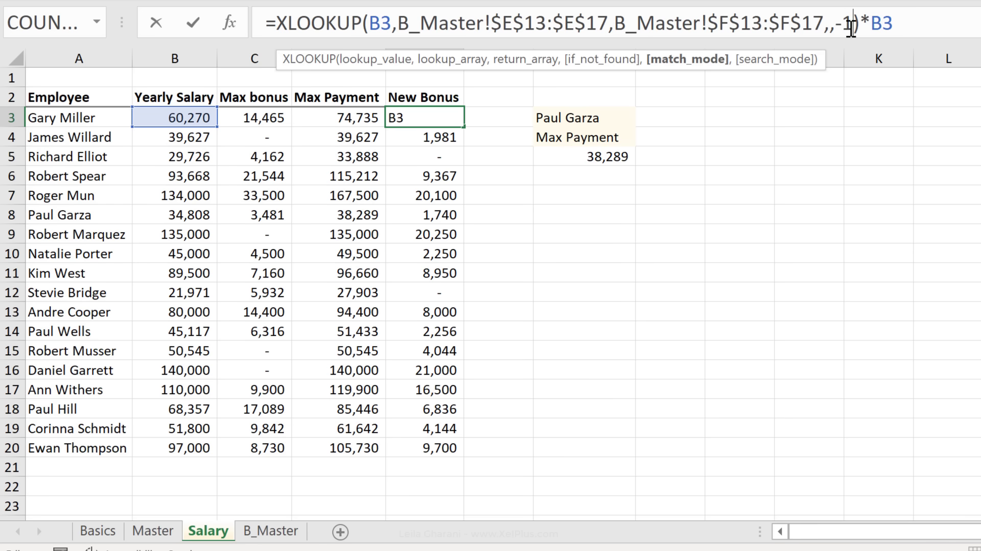
left_click(706, 62)
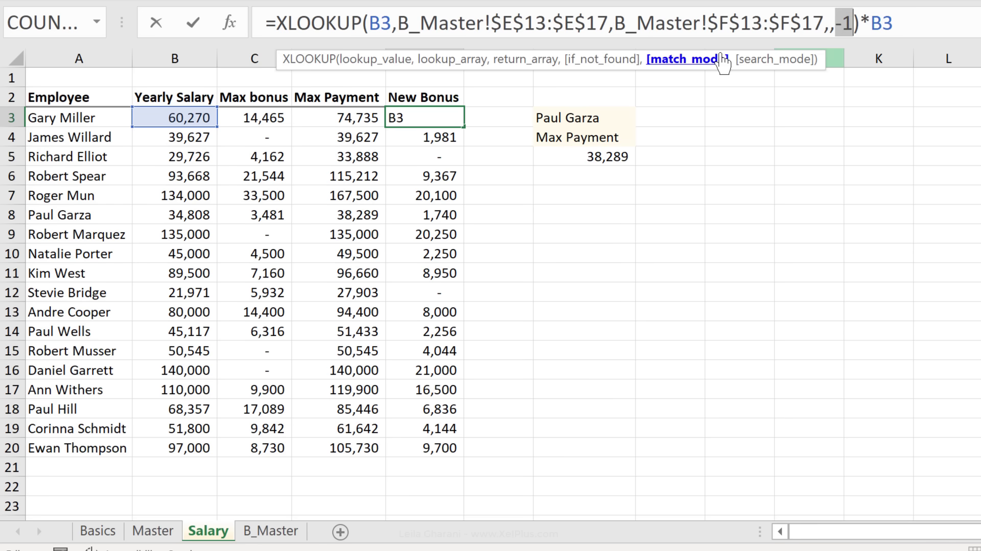
key("BackSpace")
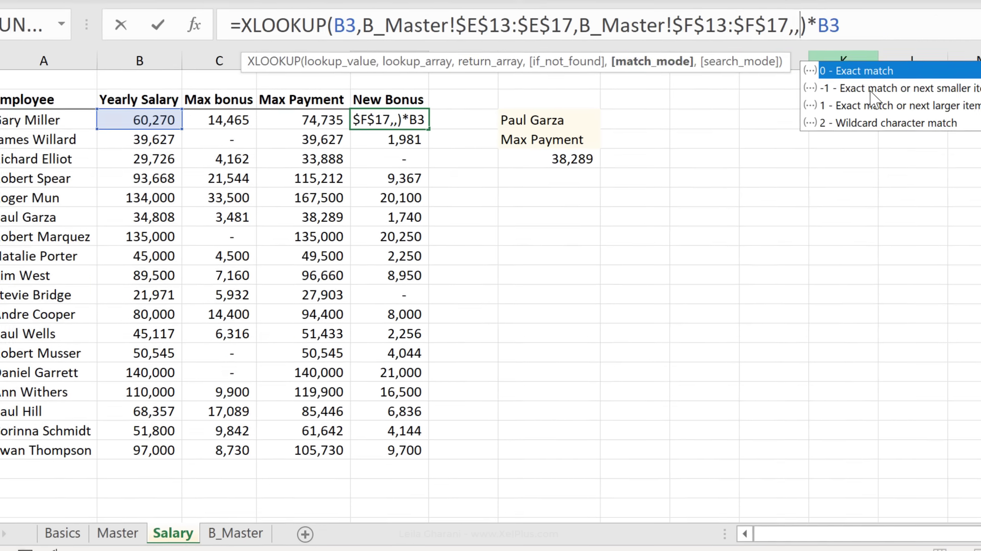